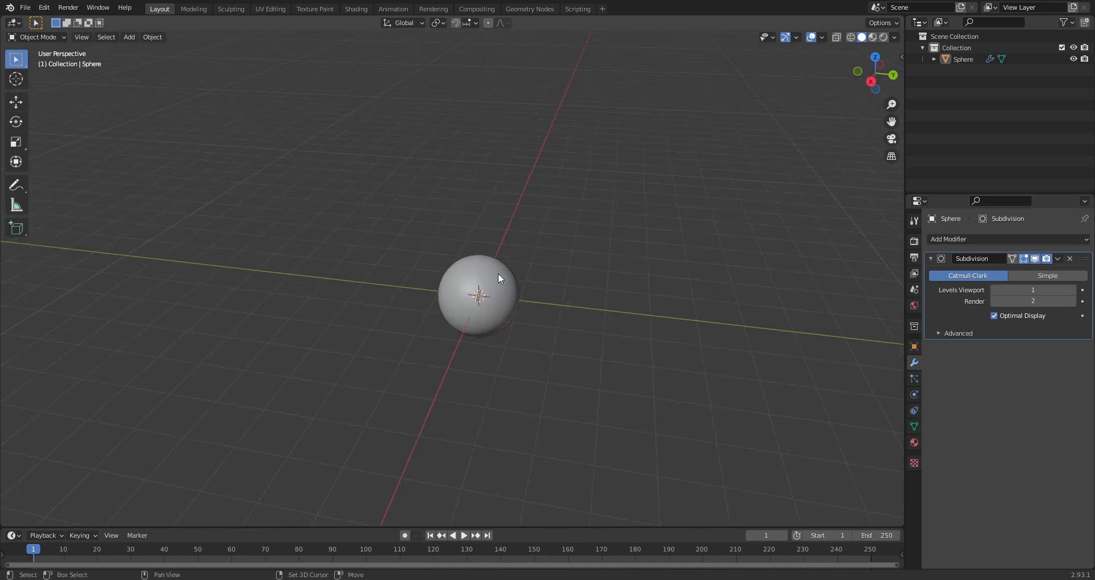
Step: Add a plane at the origin and scale it up so it extends well beyond the sphere on all sides
key("shift+a")
mouse_move(498, 273)
left_click(539, 273)
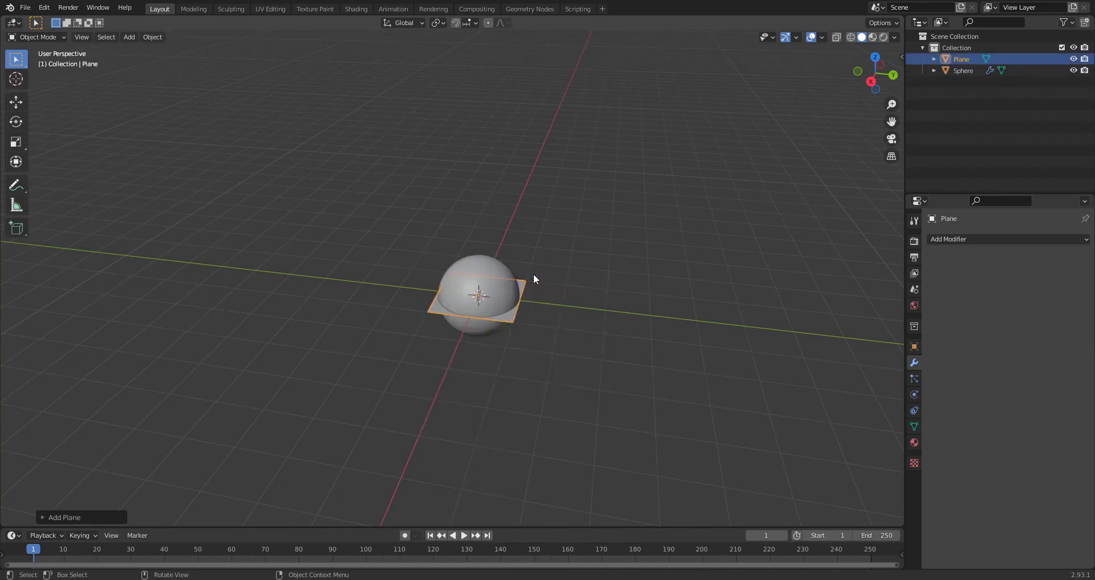
key("s")
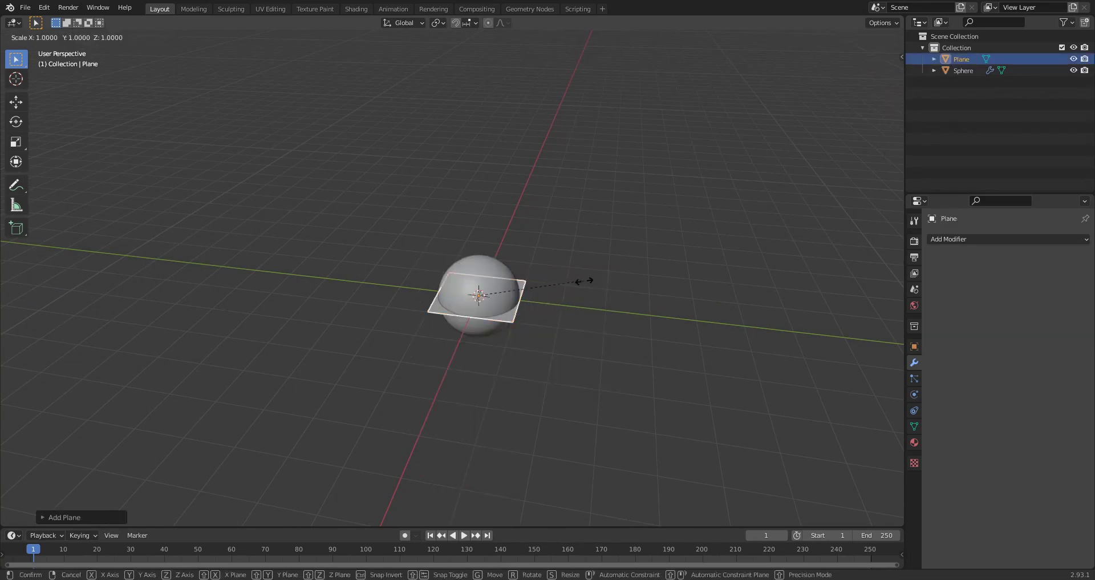
left_click(783, 299)
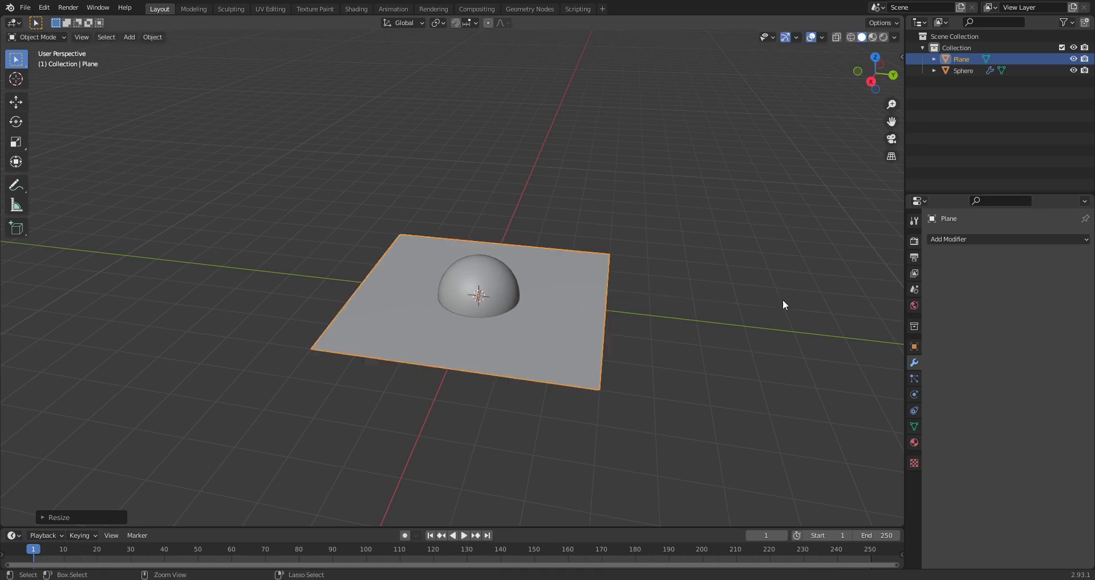
Step: Move the plane straight up along the Z axis so it sits clear above the sphere
middle_click_drag(403, 338, 517, 313)
key("g")
key("z")
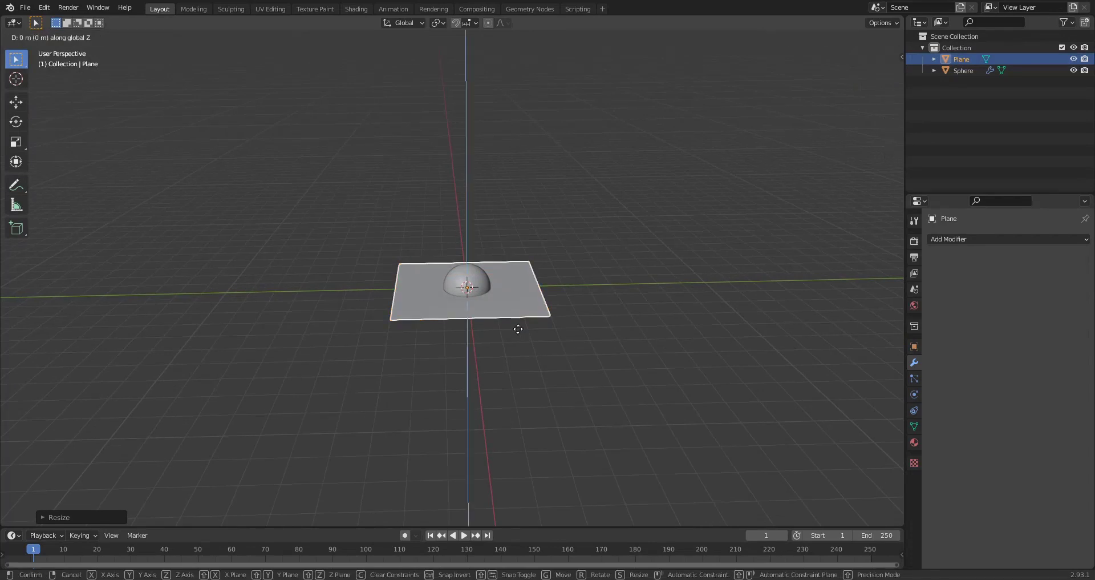
left_click(526, 261)
Step: Play the animation briefly to check the plane without physics, and return to frame 1
middle_click_drag(501, 246, 525, 242)
middle_click_drag(621, 239, 583, 239)
key("space")
key("space")
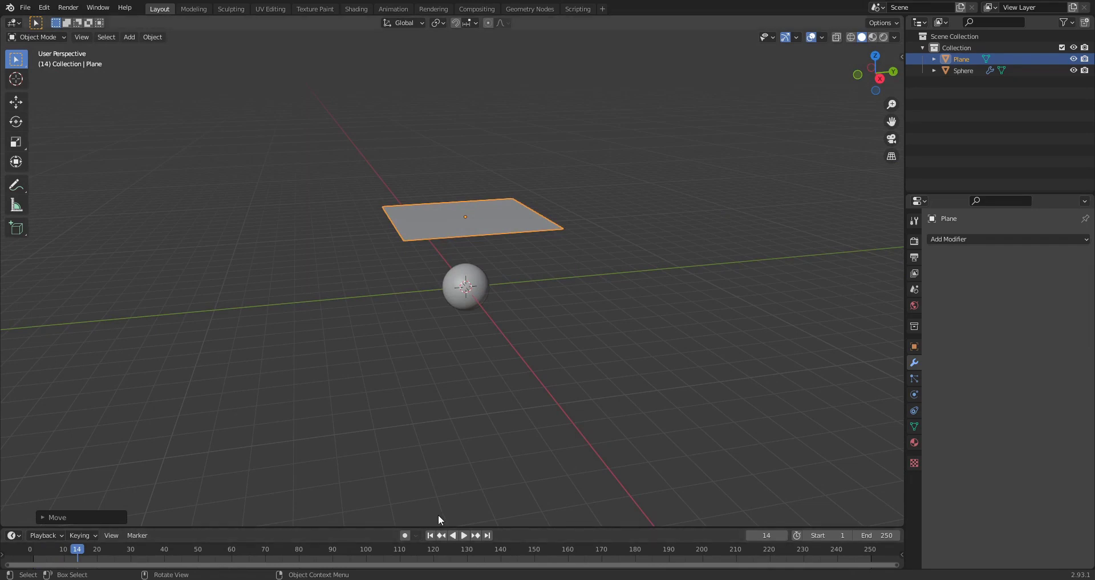
left_click(430, 535)
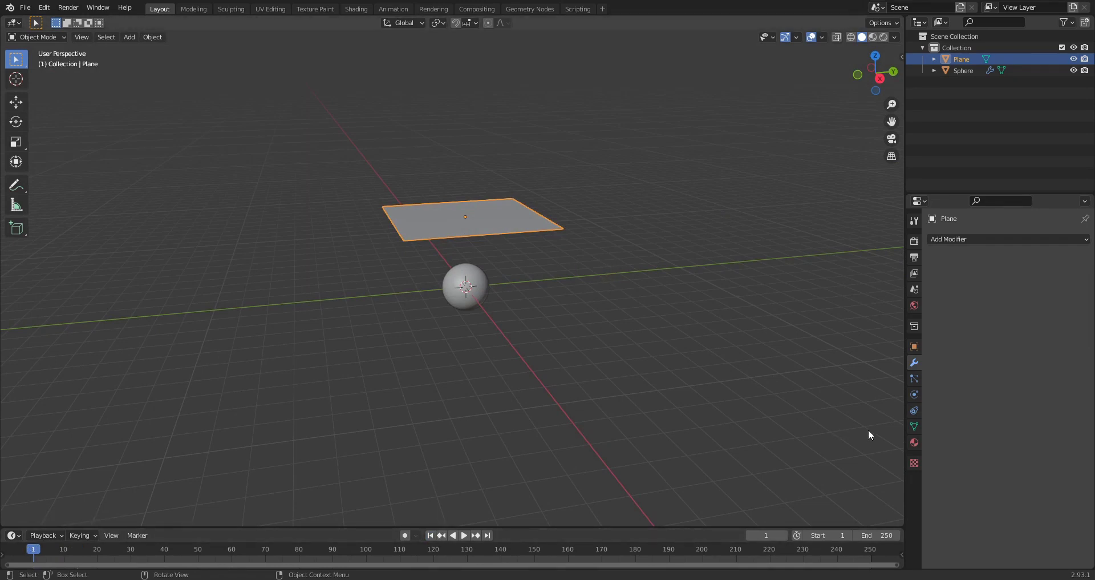
Step: Enable Cloth physics on the plane and play the simulation briefly to test its fall
left_click(912, 398)
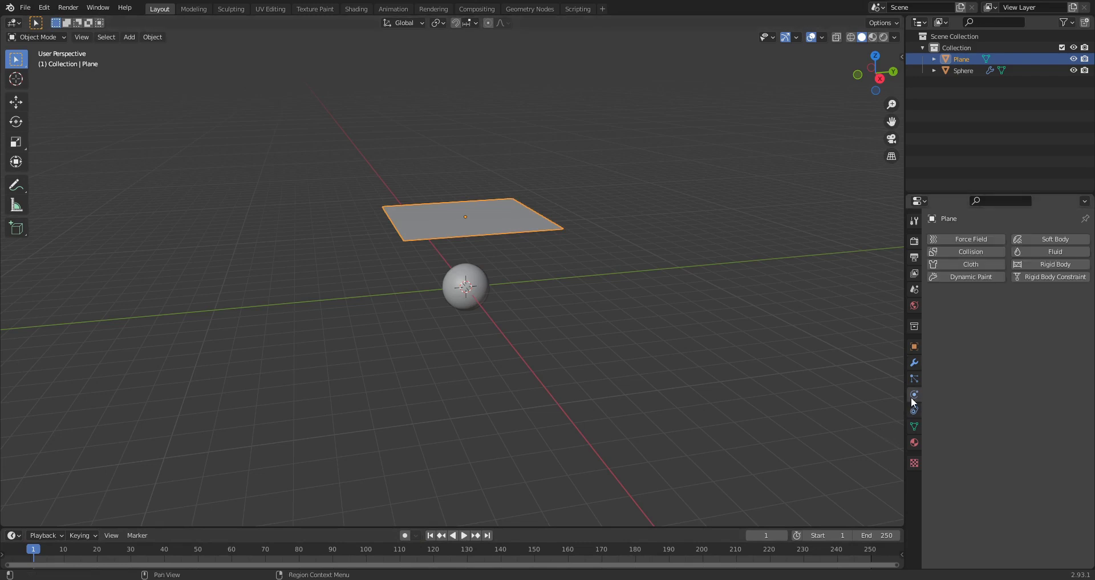
left_click(964, 261)
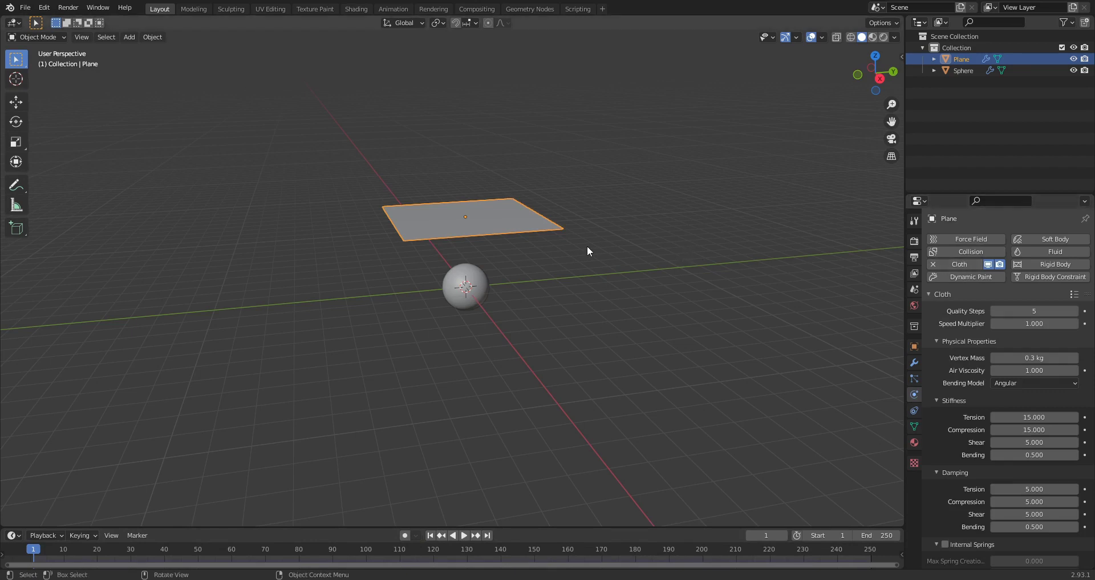
key("space")
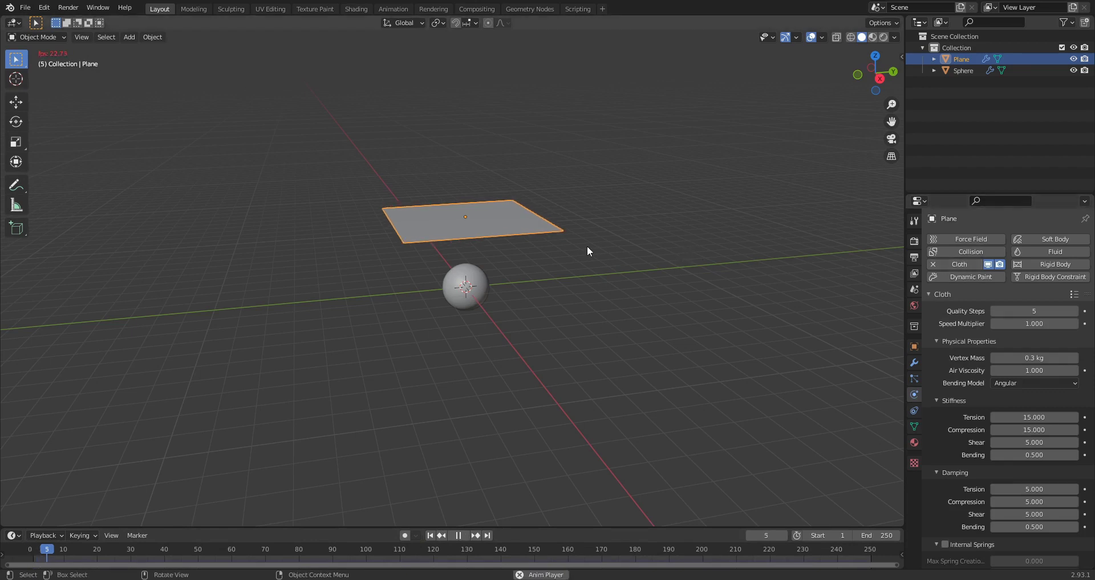
key("space")
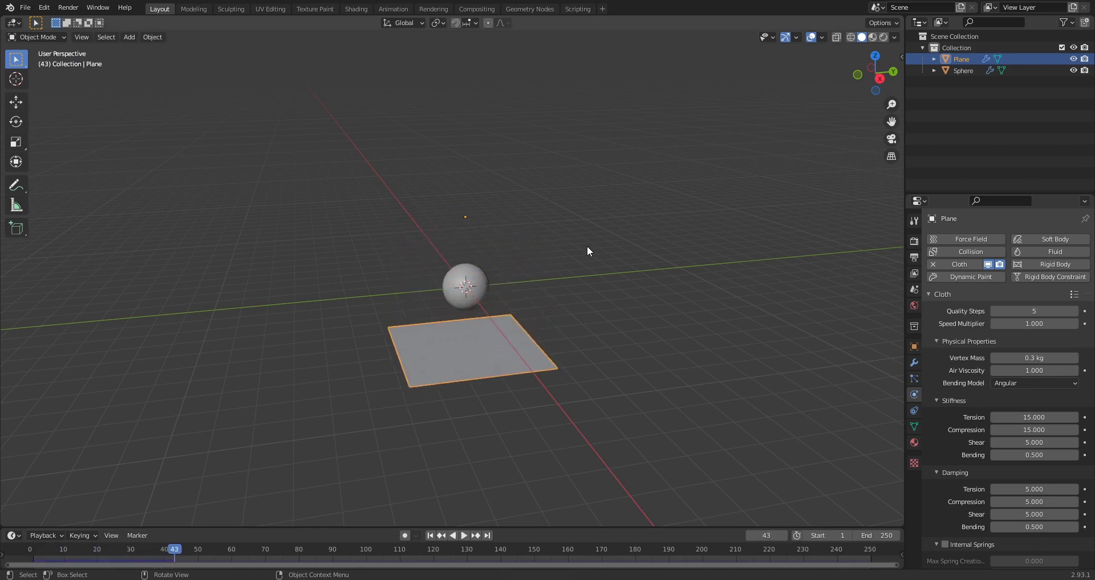
Step: Examine the fallen plane and the sphere from several angles, and return to frame 1
middle_click_drag(568, 259, 429, 283)
middle_click_drag(513, 362, 501, 296, "shift")
scroll(501, 296, "up", 3)
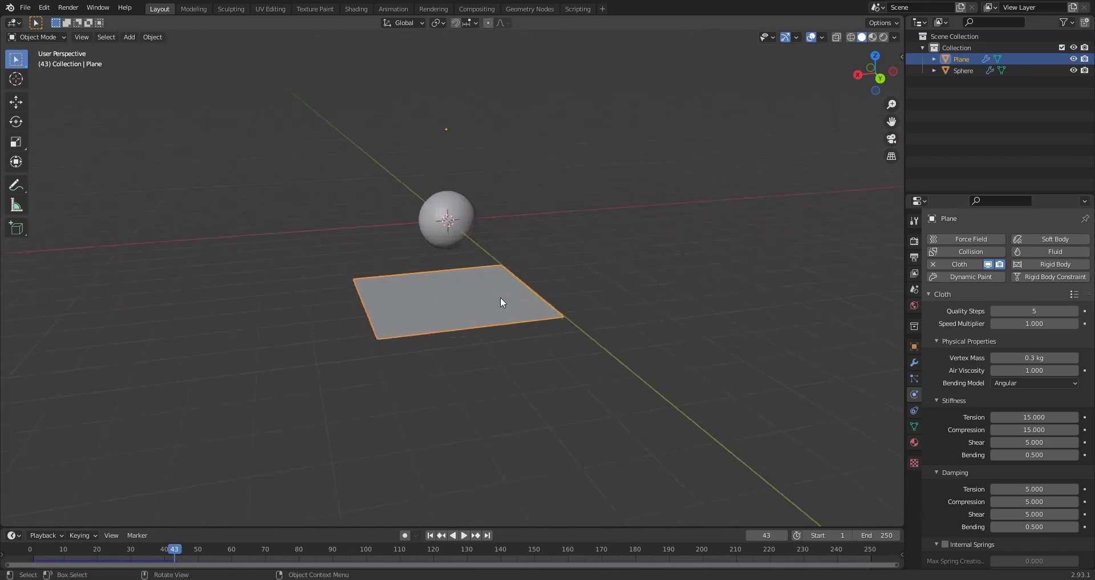
middle_click_drag(450, 199, 599, 241)
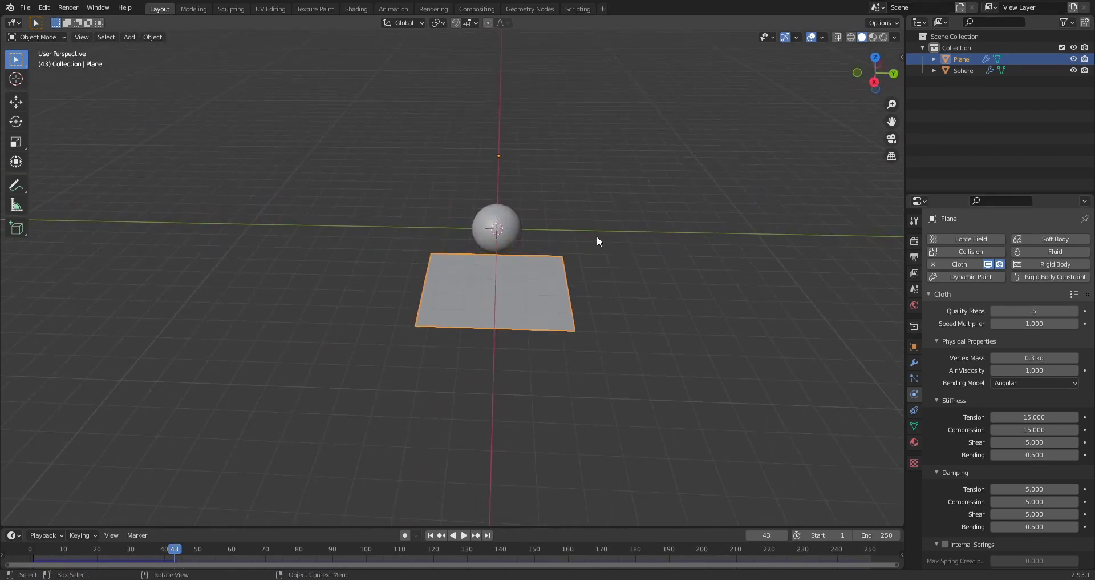
middle_click_drag(558, 281, 534, 313)
left_click(433, 535)
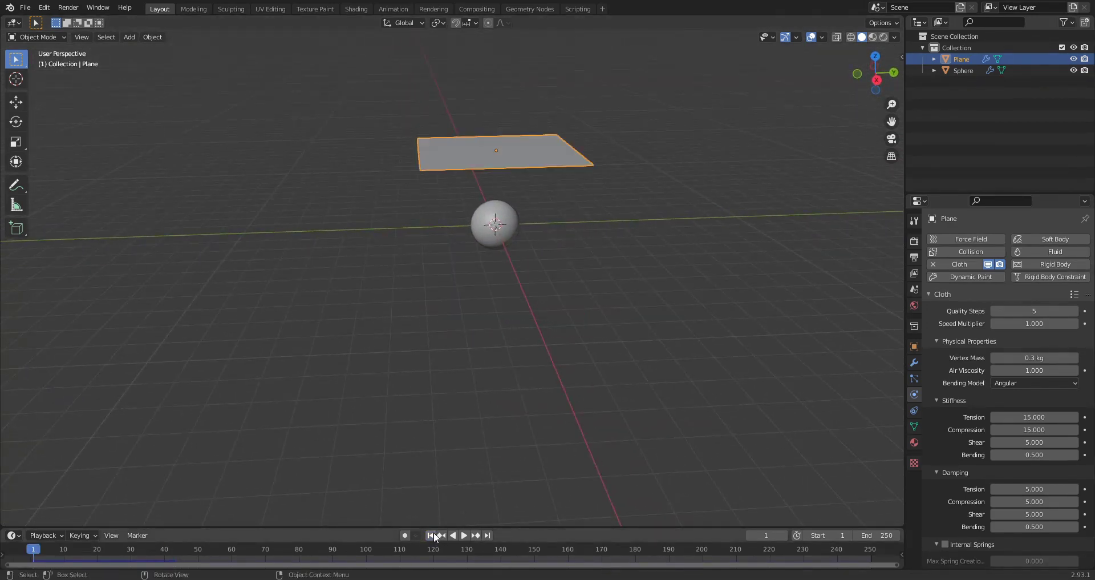
Step: Select the sphere and enable Collision physics on it
middle_click_drag(536, 328, 533, 337)
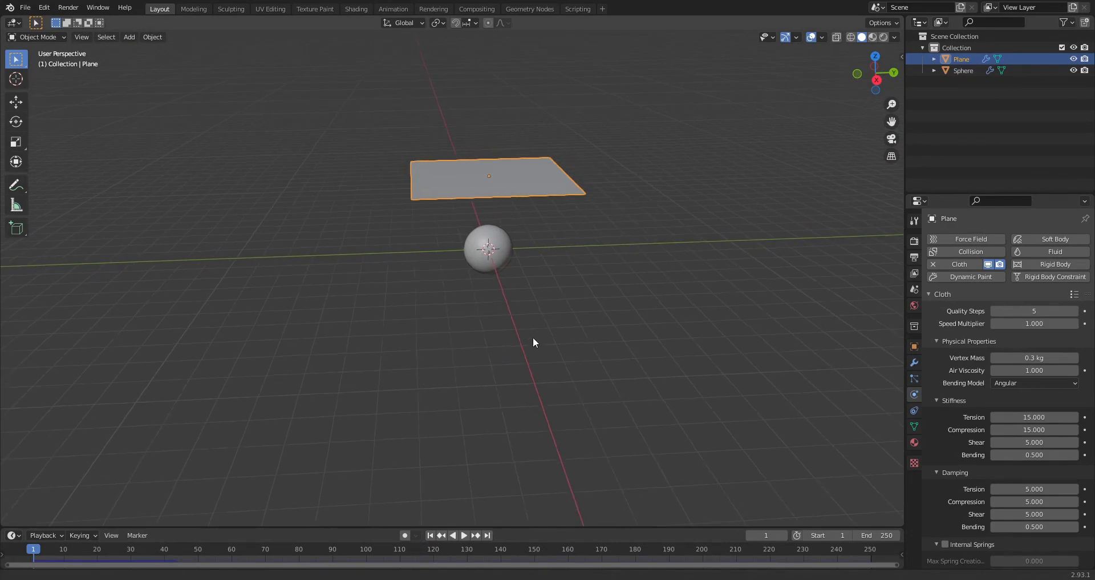
left_click(498, 259)
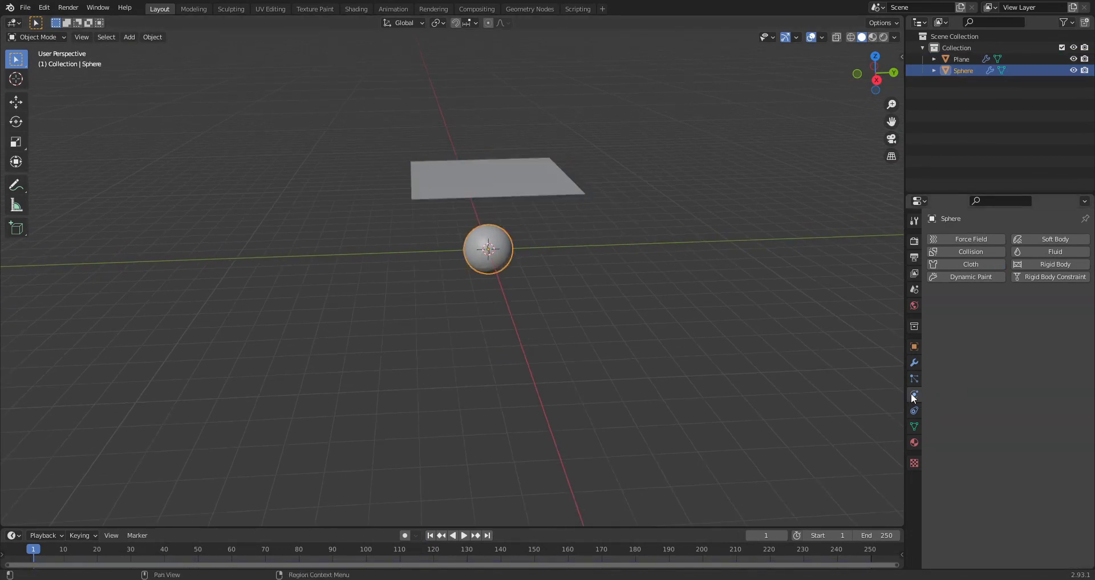
left_click(959, 250)
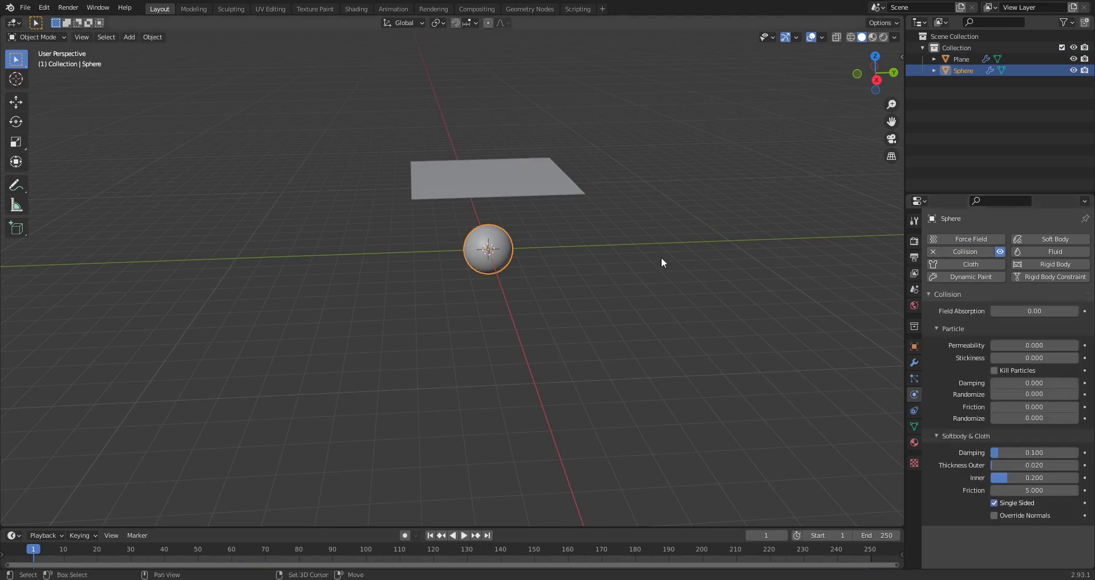
Step: Play the simulation to test how the cloth plane collides with the sphere, and stop it
middle_click_drag(661, 257, 668, 283)
key("space")
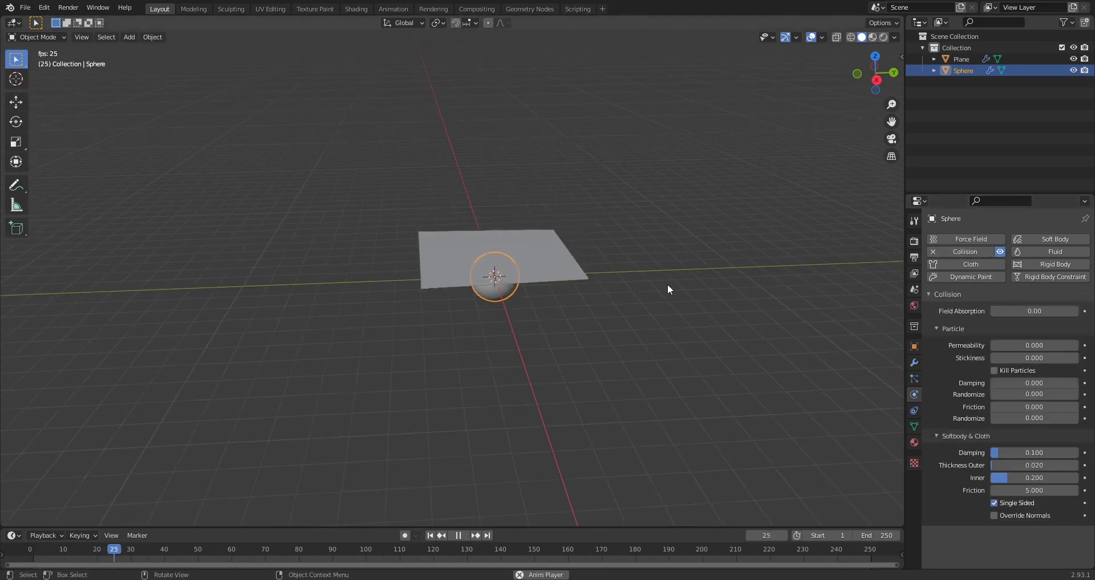
middle_click_drag(667, 283, 596, 283)
key("space")
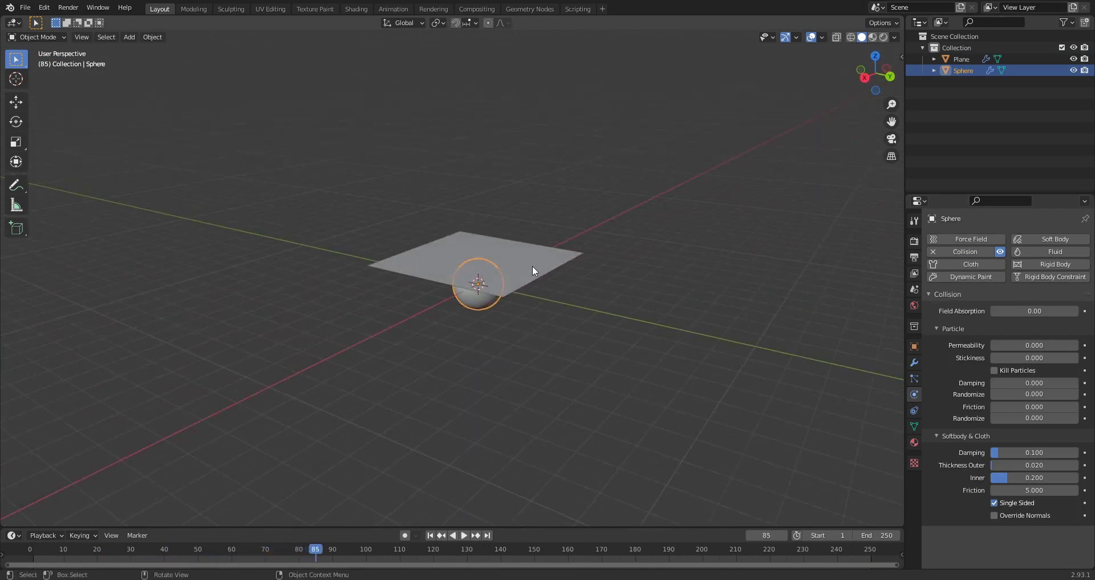
Step: Select the plane, examine how it rests on the sphere, and return to frame 1
left_click(533, 266)
middle_click_drag(532, 265, 663, 341)
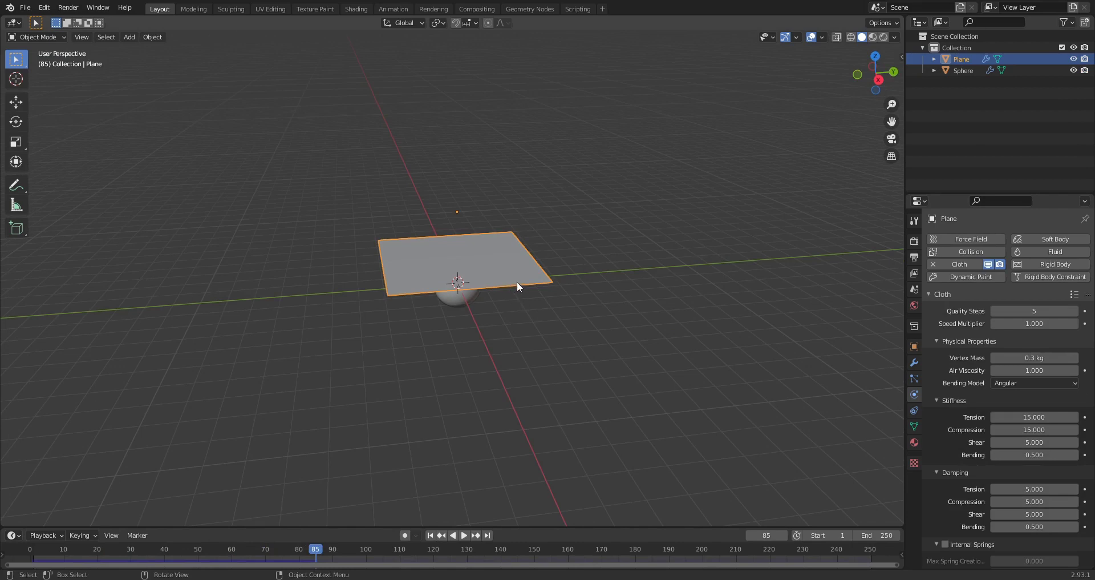
middle_click_drag(476, 252, 506, 262)
scroll(505, 262, "up", 1)
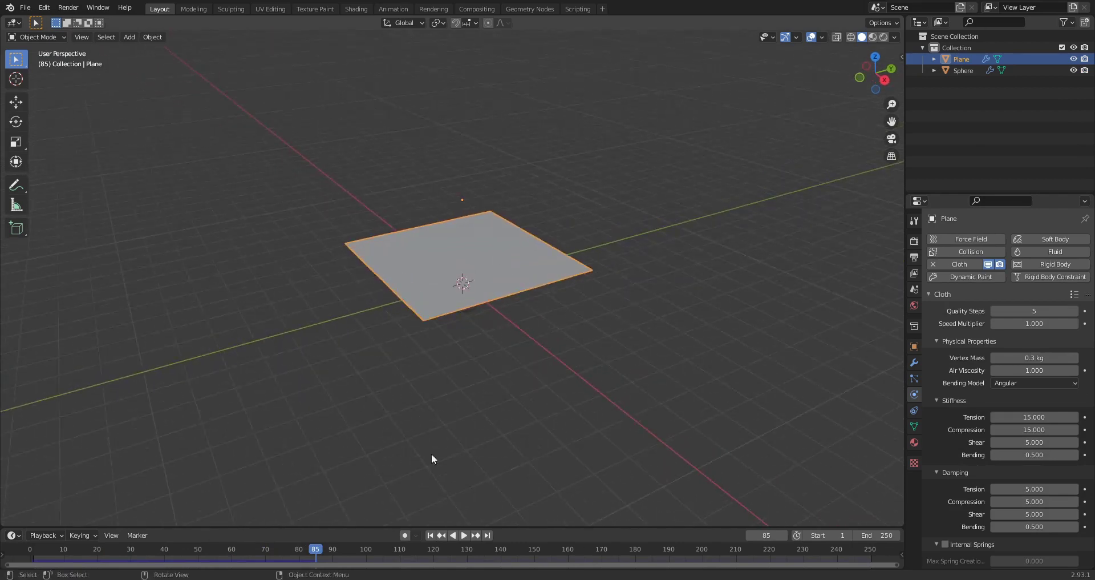
left_click(431, 535)
Step: Subdivide the plane's mesh in Edit Mode with 10 cuts and return to Object Mode
scroll(460, 308, "up", 2)
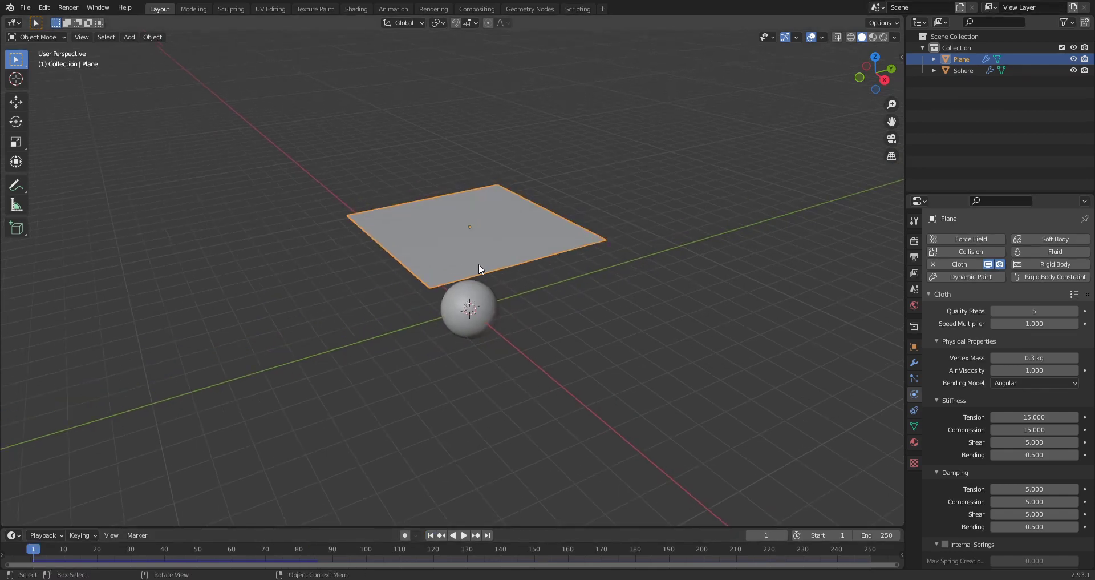
key("Tab")
middle_click_drag(479, 268, 495, 252)
right_click(478, 241)
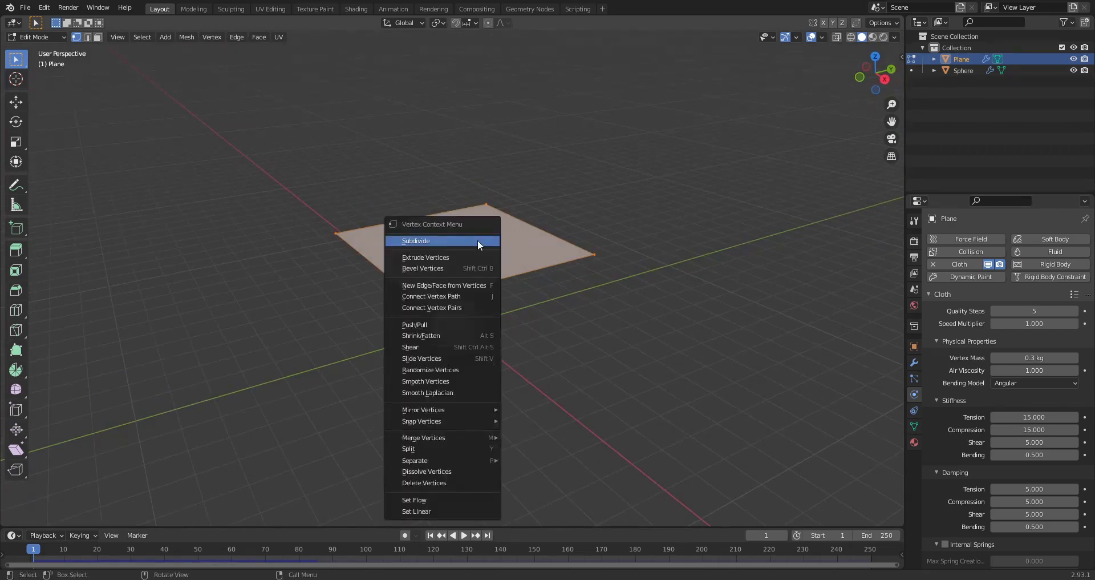
left_click(478, 240)
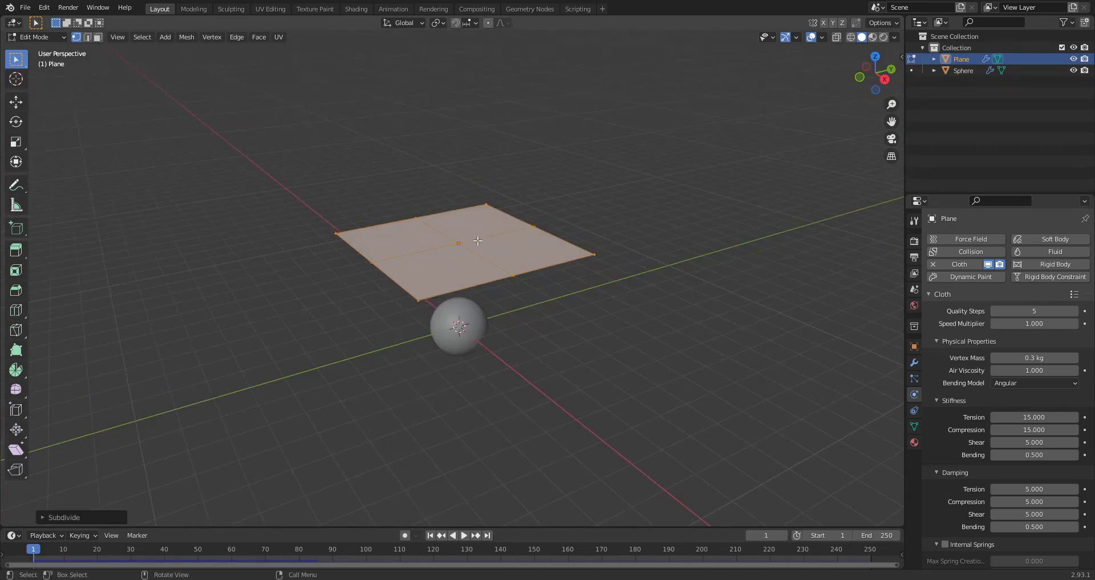
left_click(44, 516)
left_click(144, 438)
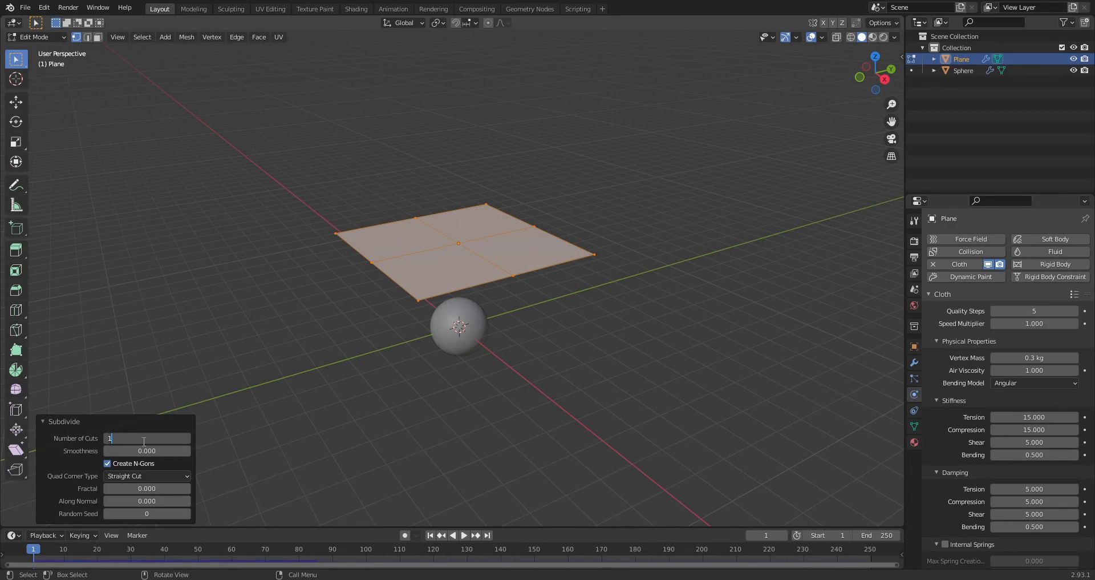
type("10")
key("Return")
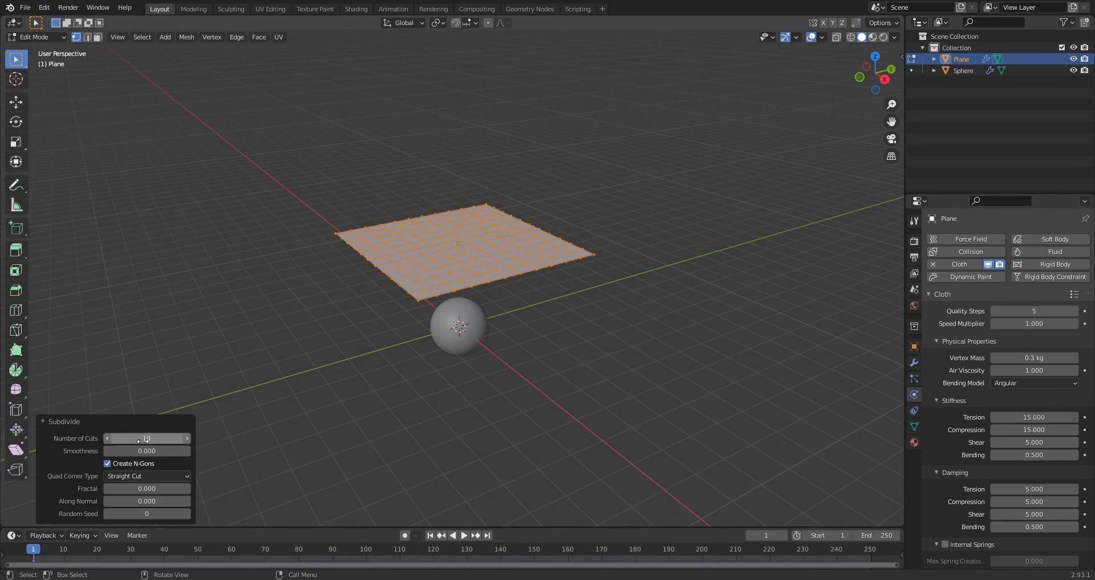
key("Tab")
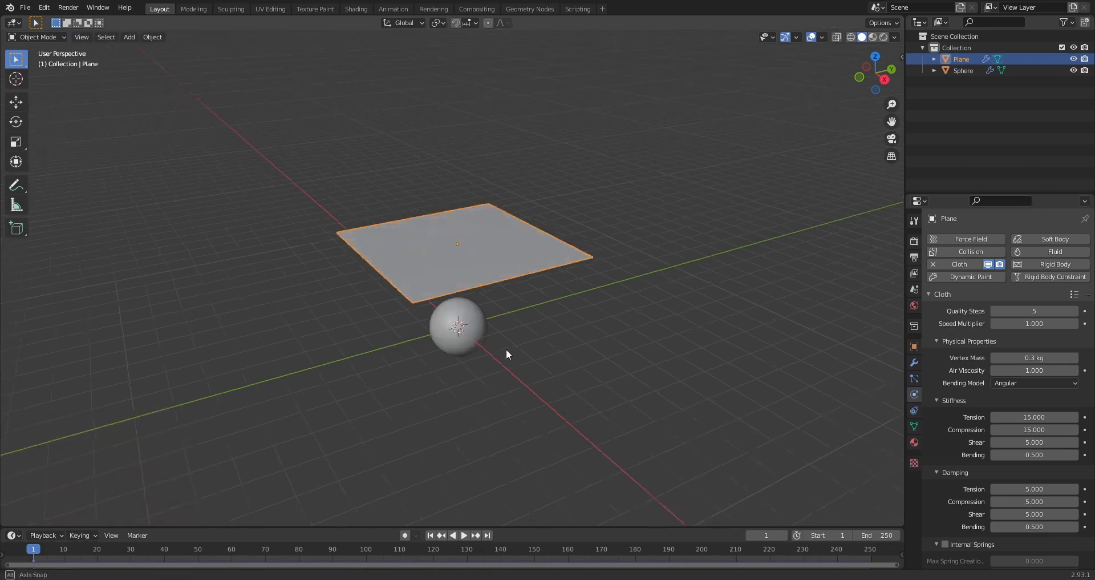
Step: Play the simulation to see how the subdivided cloth drapes over the sphere, and return to frame 1
middle_click_drag(512, 347, 469, 361)
key("space")
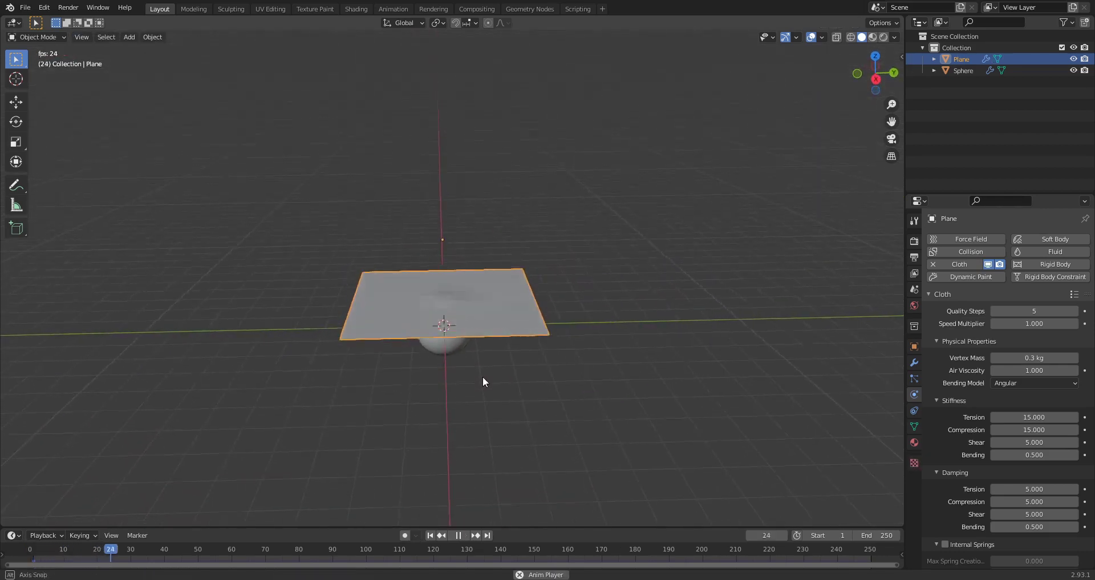
middle_click_drag(403, 354, 520, 375)
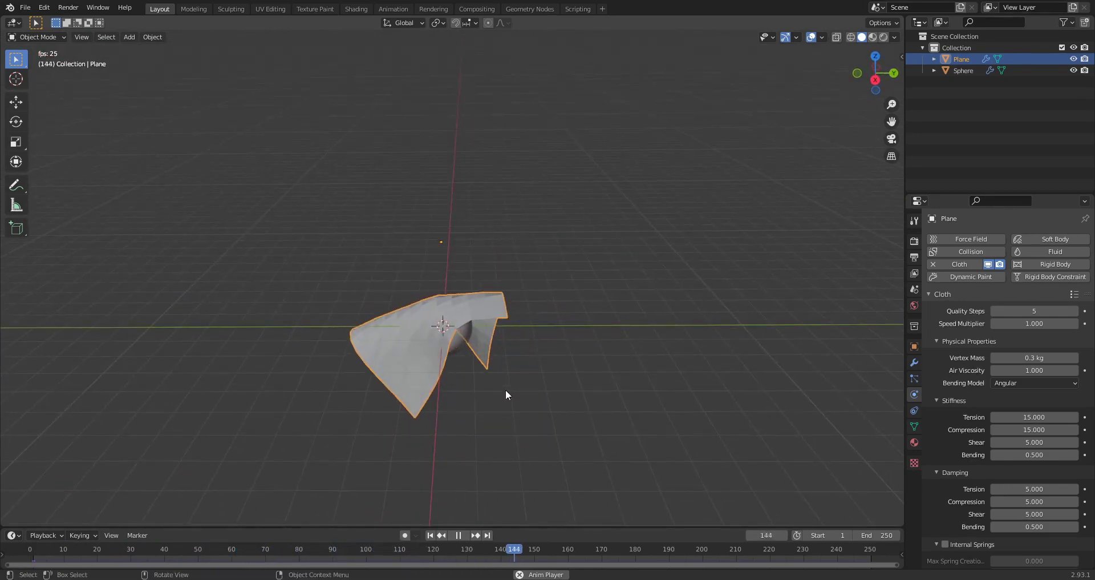
key("space")
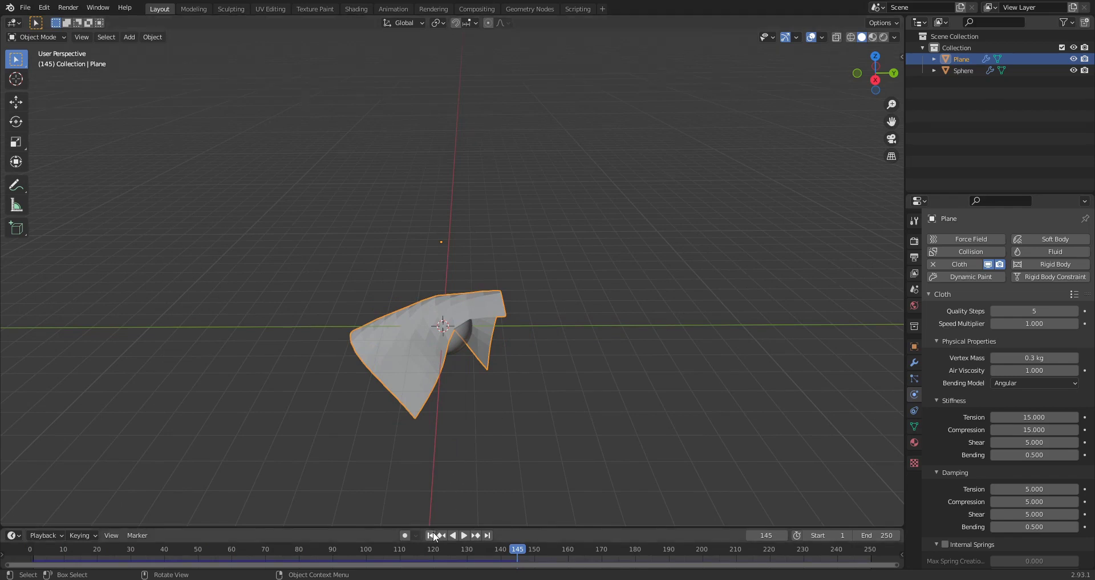
left_click(430, 535)
Step: Apply the scale transform to the plane
mouse_move(492, 306)
middle_mouse_down()
mouse_move(495, 317)
mouse_move(535, 308)
mouse_move(498, 296)
middle_mouse_up()
key("ctrl+a")
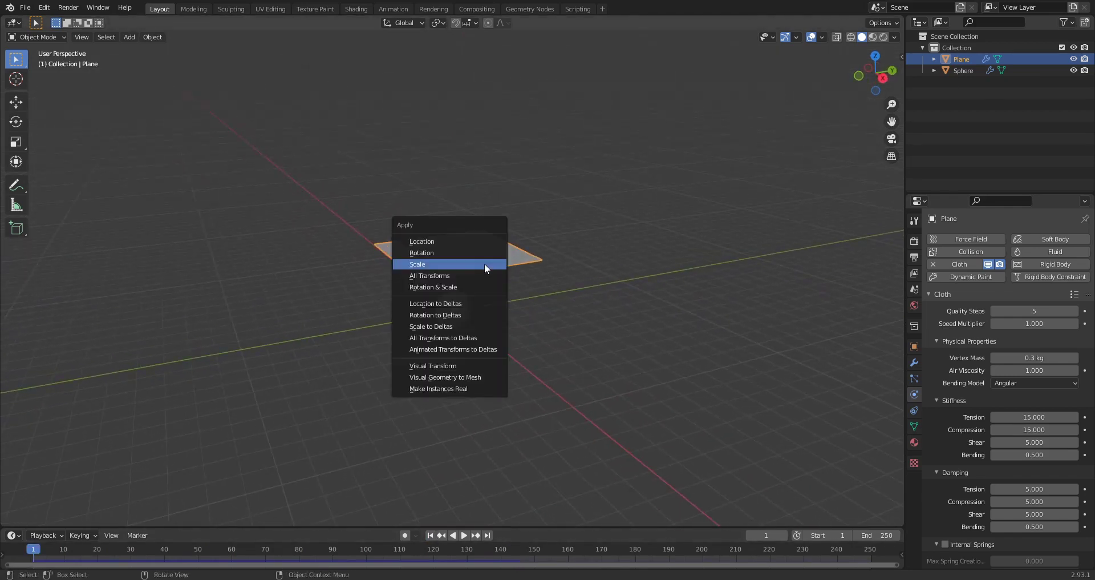
left_click(484, 262)
Step: Replay the cloth simulation with the plane's scale applied, stop it, and return to frame 1
middle_click_drag(474, 278, 450, 277)
key("space")
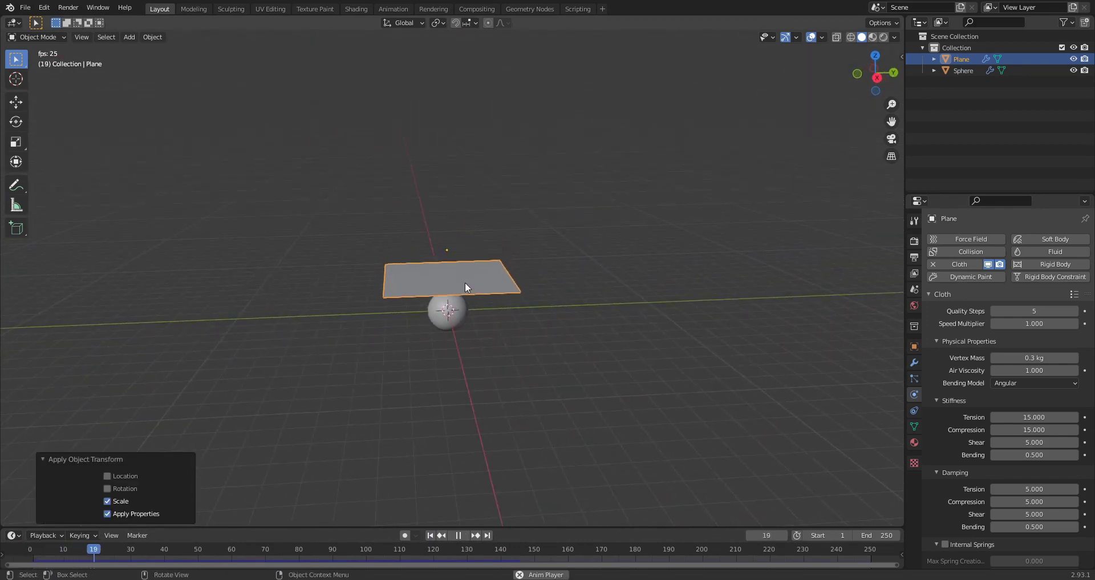
middle_click_drag(471, 293, 505, 273)
key("space")
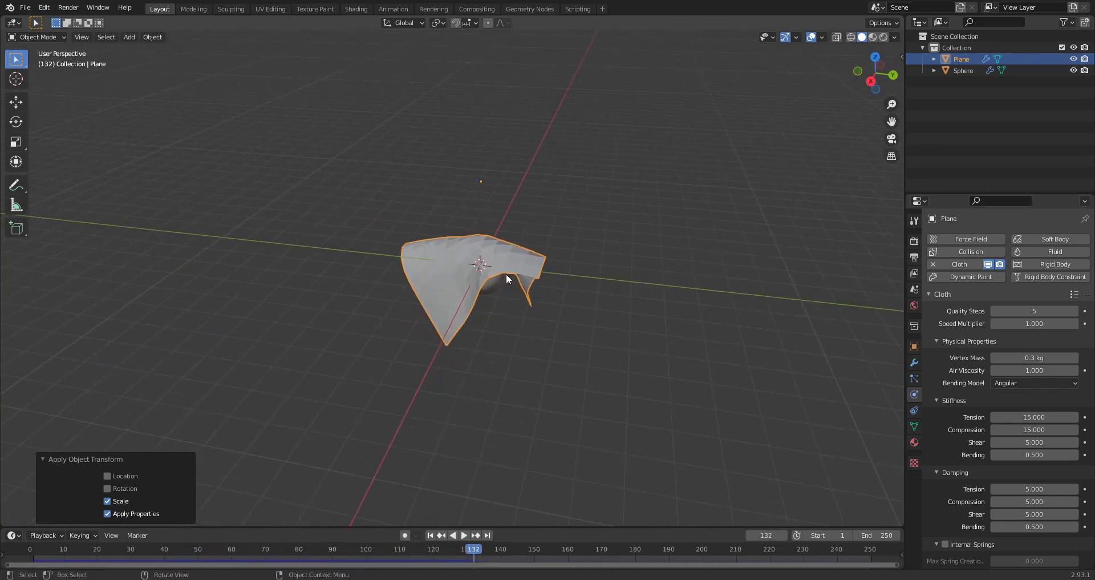
left_click(430, 535)
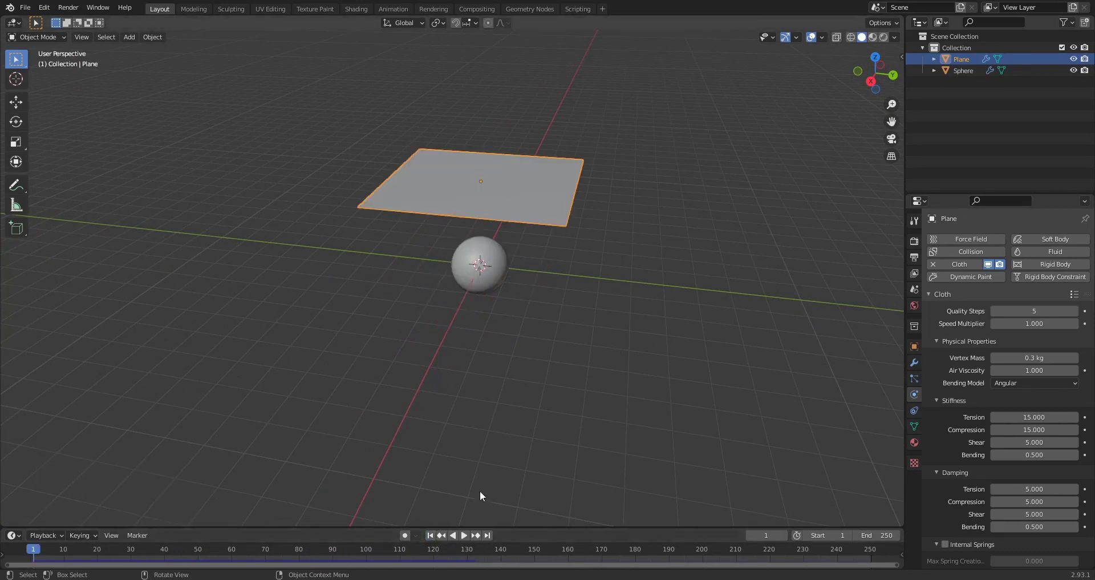
Step: Add a Subdivision Surface modifier to the plane after its Cloth modifier
middle_click_drag(662, 360, 634, 311)
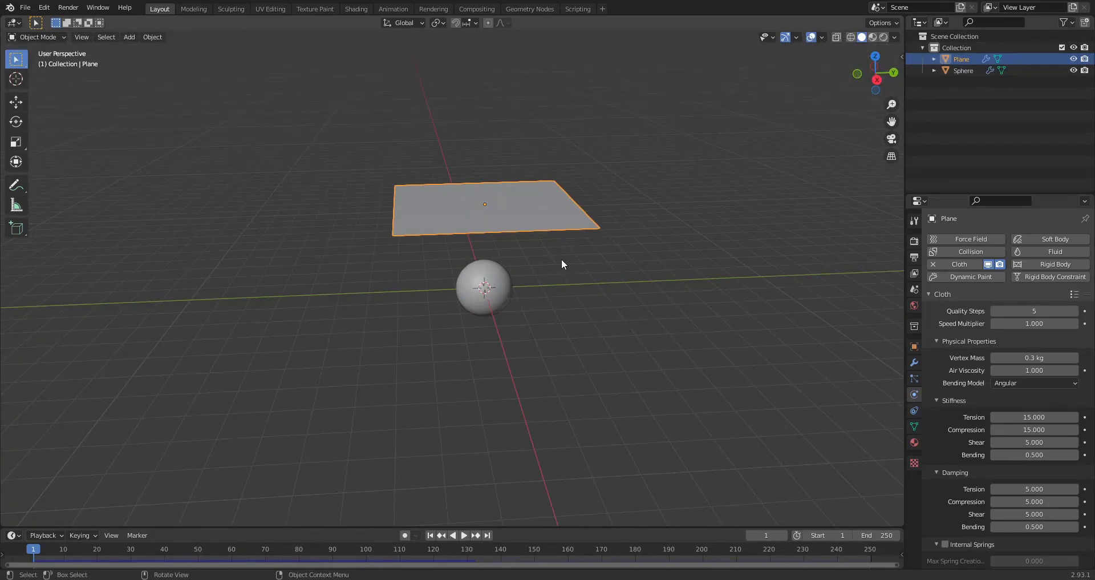
left_click(914, 362)
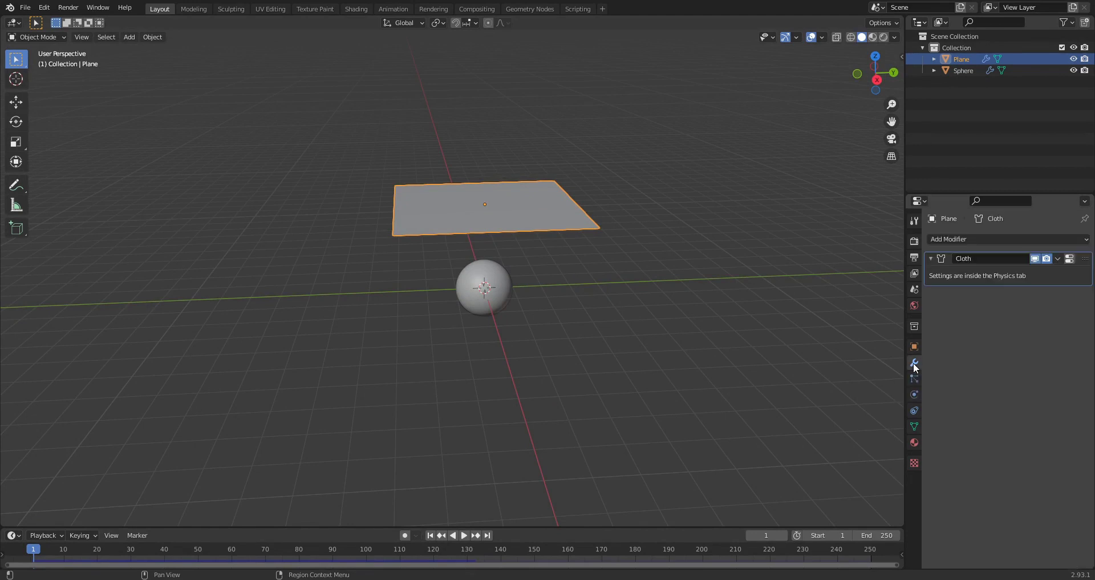
left_click(955, 239)
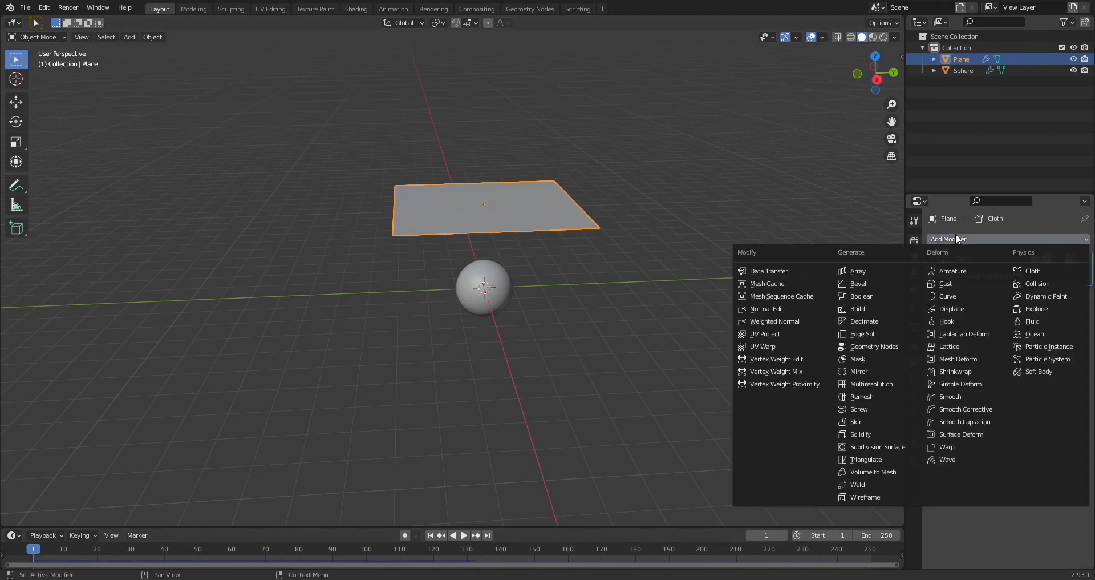
left_click(893, 448)
Step: Play the cloth simulation with the Subdivision modifier below Cloth, stop it, and return to frame 1
key("space")
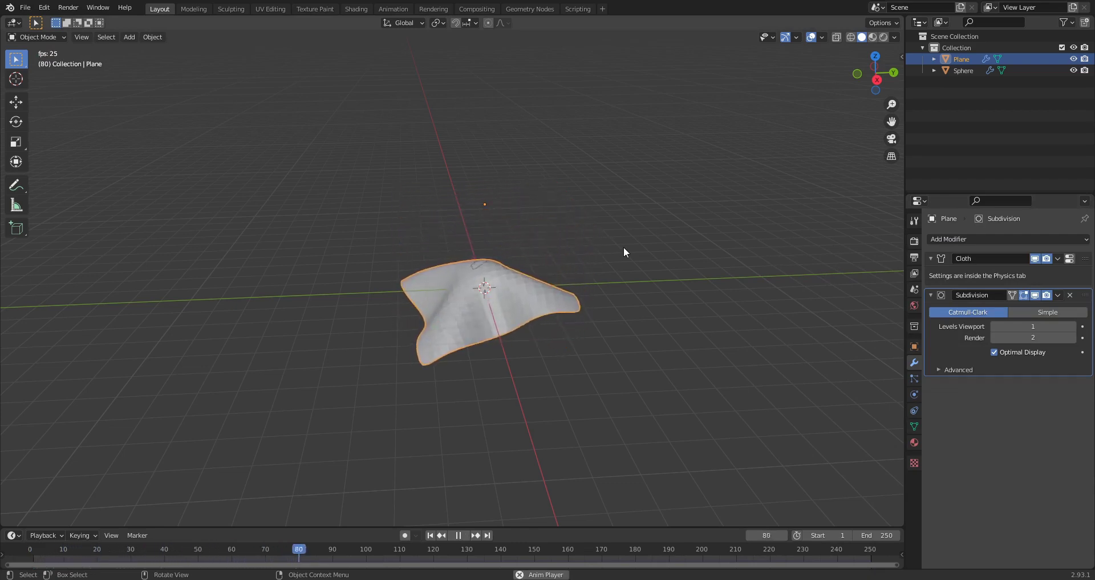
middle_click_drag(538, 276, 514, 292)
key("space")
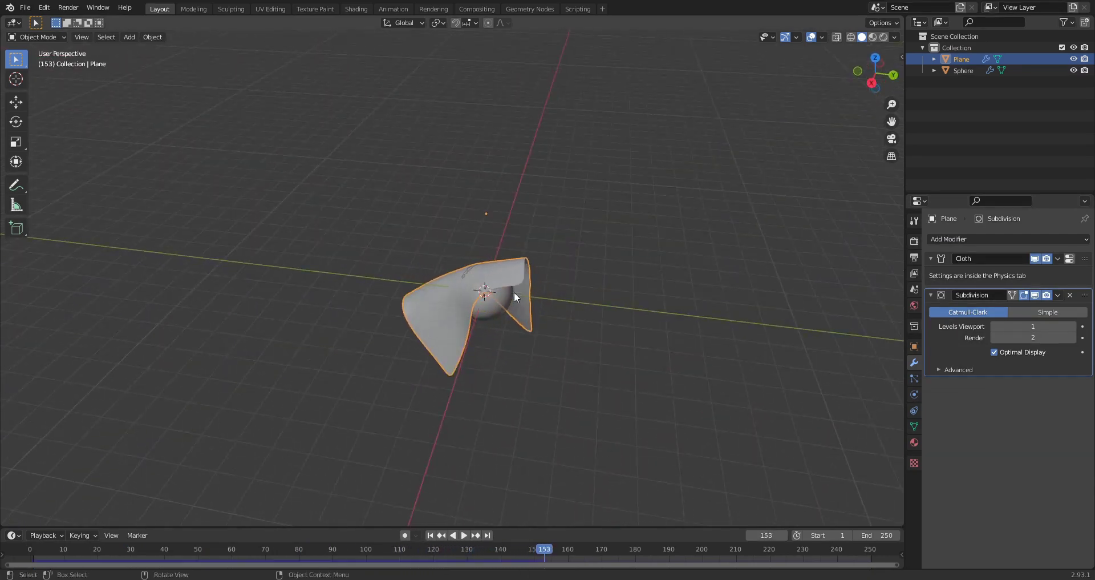
left_click(430, 535)
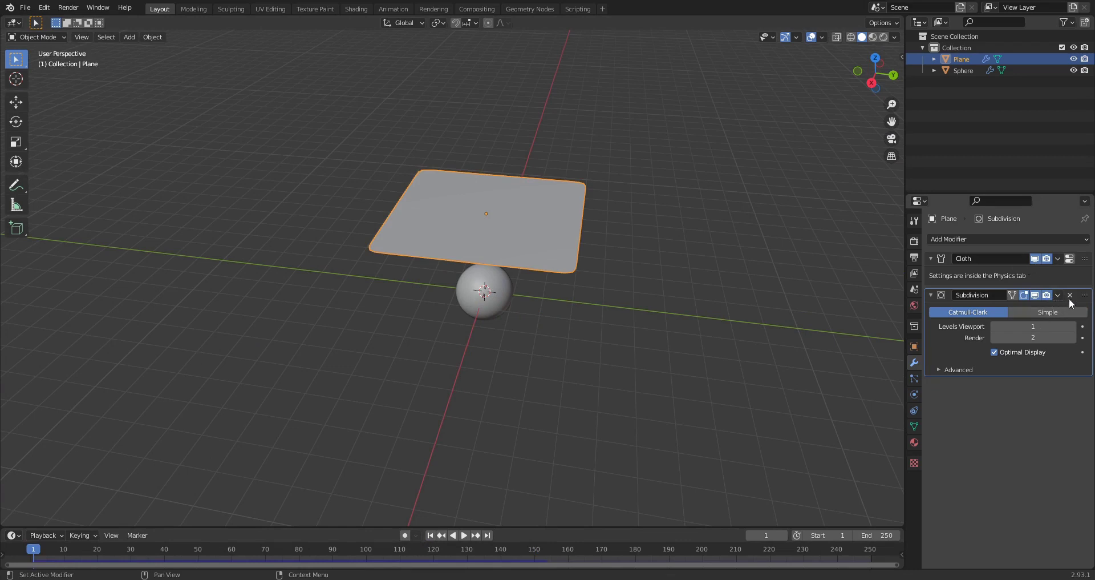
Step: Move the Subdivision modifier above the Cloth modifier and set its viewport levels to 2
left_click_drag(1085, 301, 1082, 244)
middle_click_drag(642, 289, 660, 313, "shift")
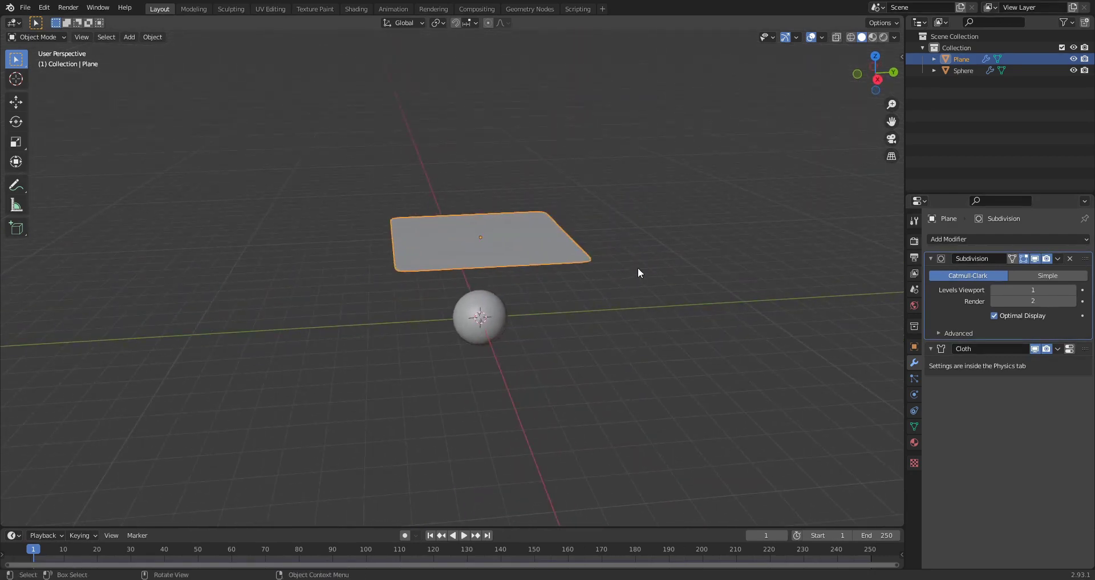
left_click(1073, 290)
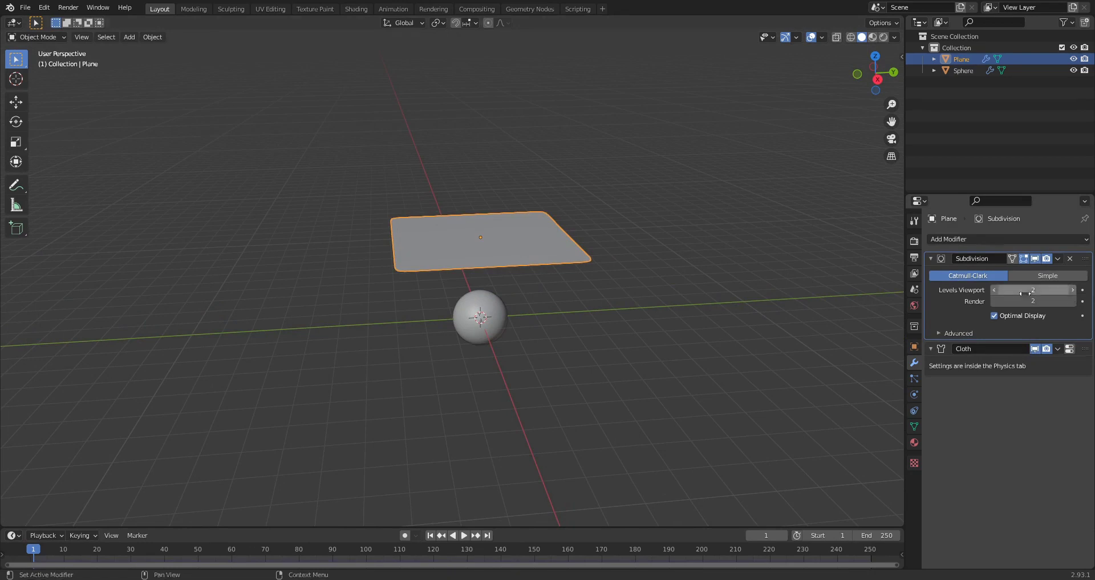
Step: Play the simulation with the subdivision ahead of the cloth, examine the draped folds, and return to frame 1
key("space")
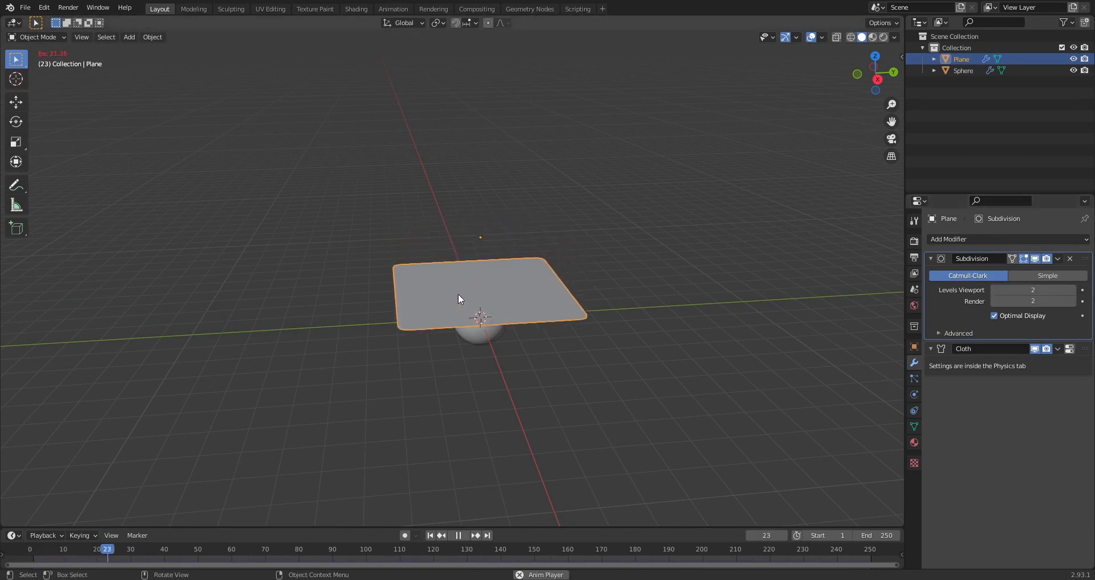
middle_click_drag(512, 365, 507, 344)
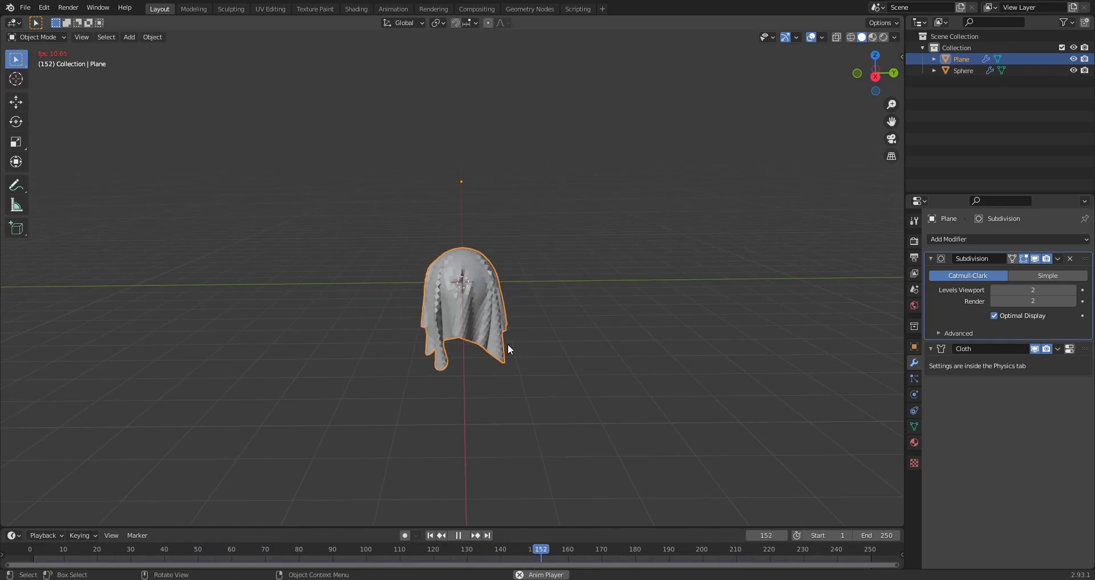
key("space")
middle_click_drag(507, 344, 530, 344)
scroll(529, 344, "up", 2)
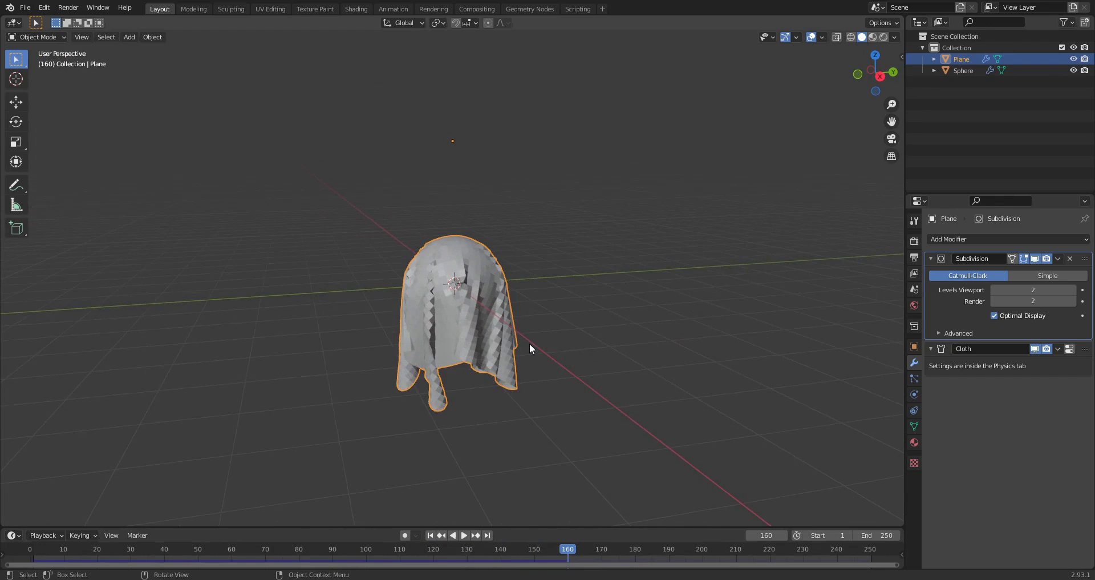
scroll(529, 343, "down", 2)
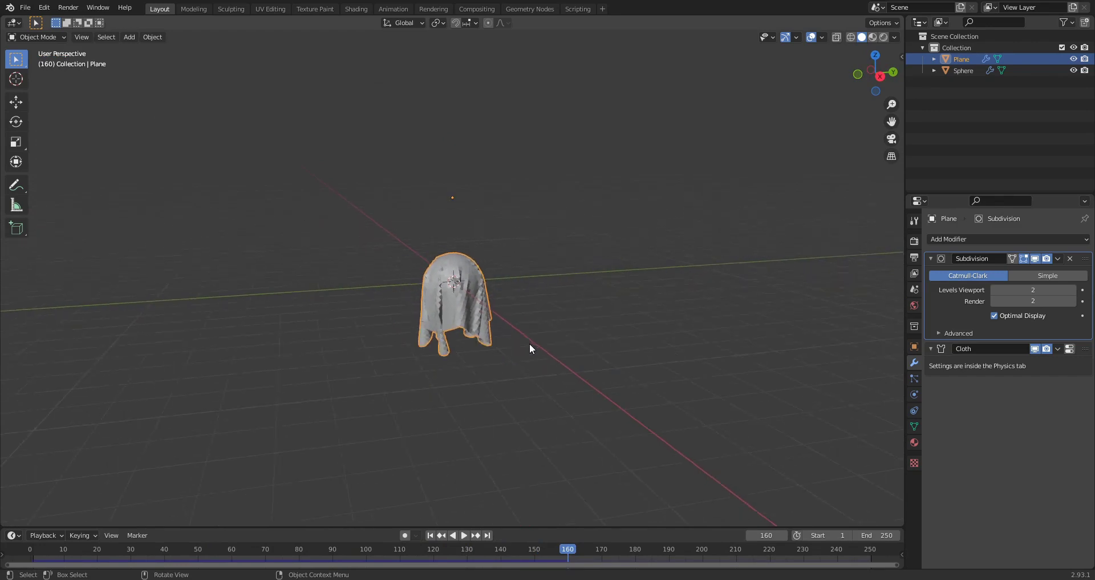
left_click(435, 534)
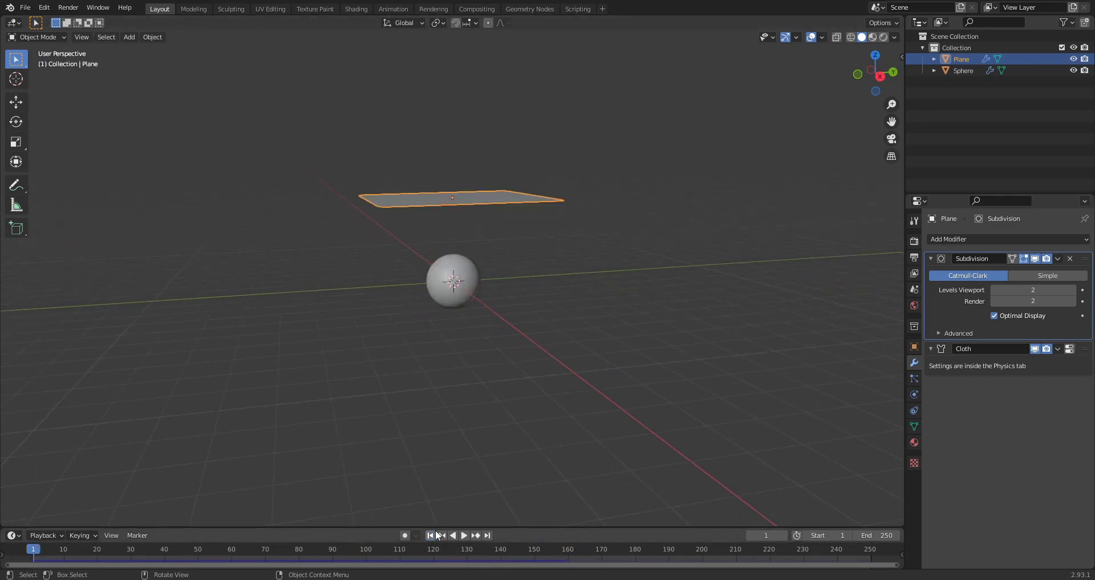
Step: Shade the plane smooth and replay the simulation until the cloth drapes over the sphere
middle_click_drag(421, 289, 433, 316)
right_click(428, 227)
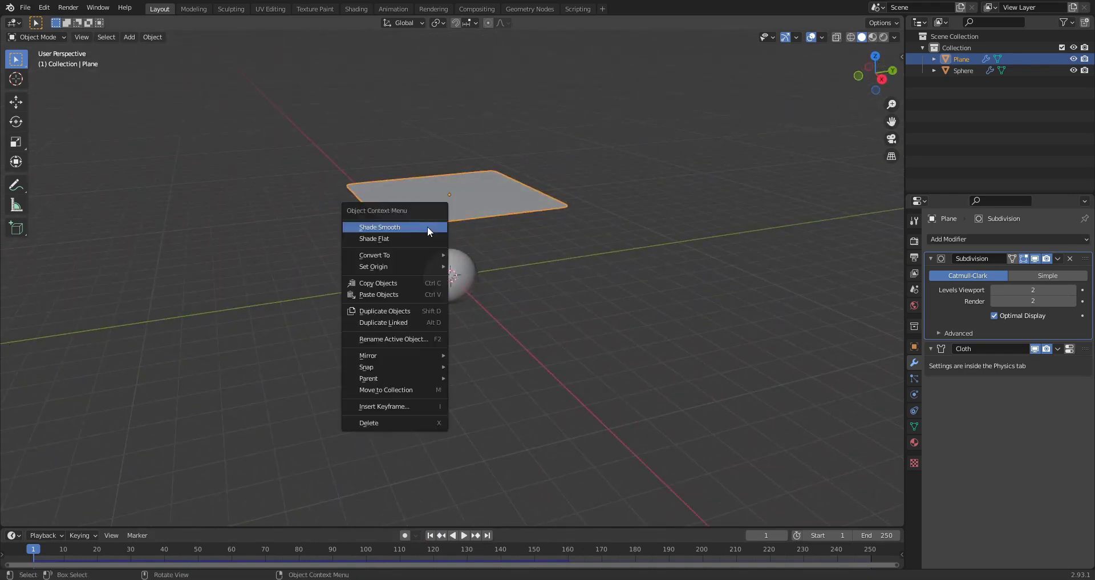
key("space")
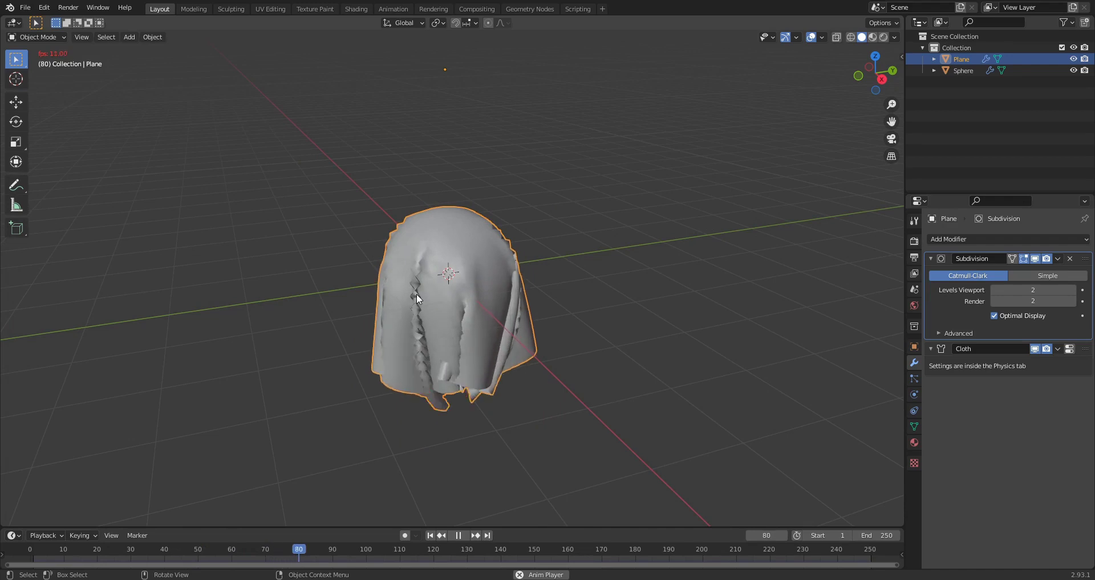
key("space")
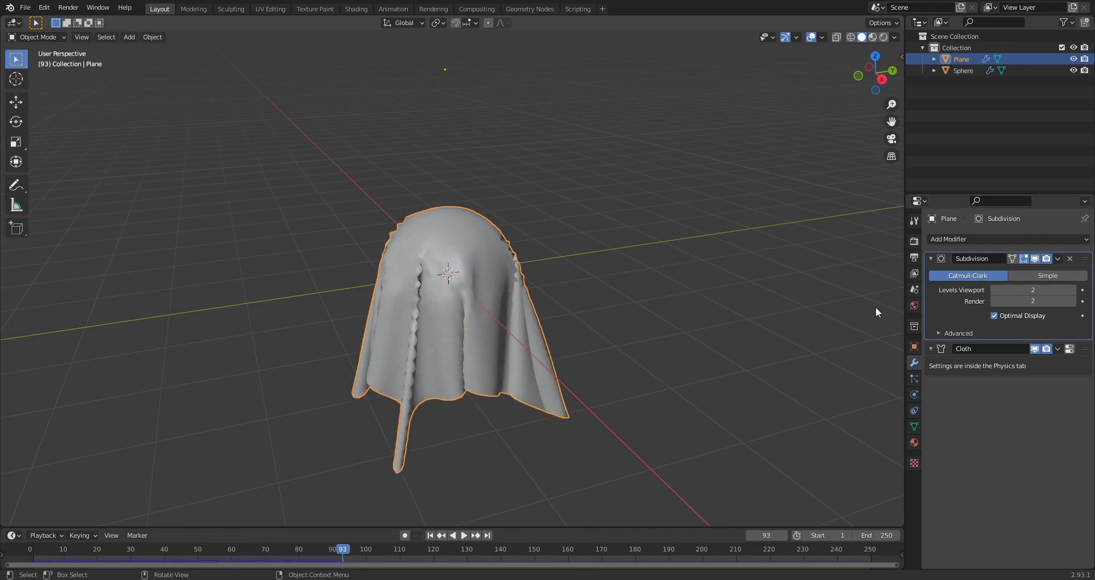
Step: Add a second Subdivision Surface modifier after the plane's Cloth modifier and set its viewport levels to 2
left_click(946, 239)
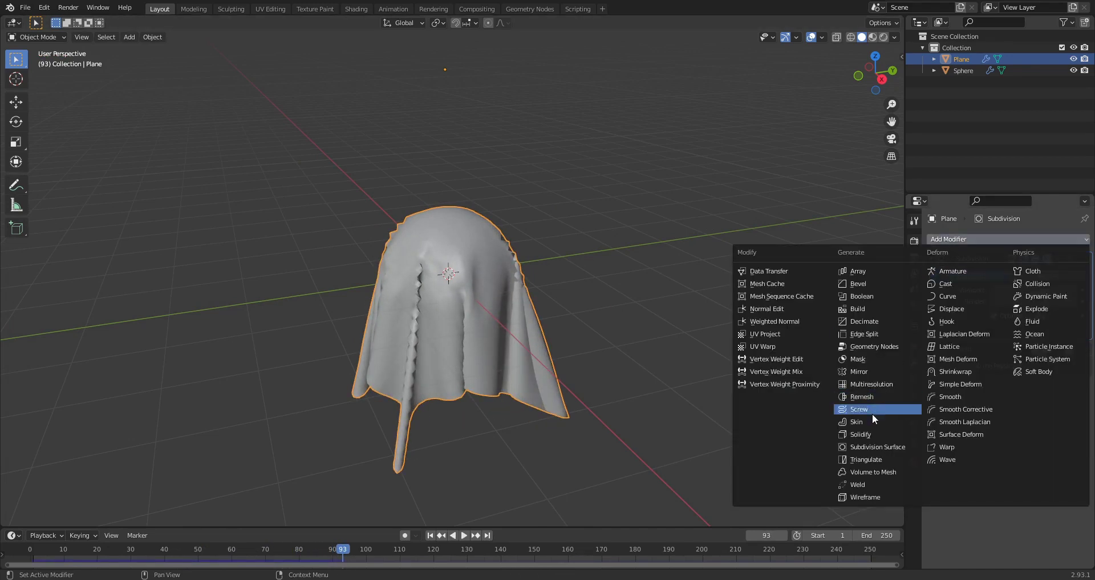
left_click(873, 446)
middle_click_drag(617, 333, 593, 310)
left_click(1072, 416)
Step: Resume the simulation with the second subdivision active, pause it, and examine the cloth folds up close
middle_click_drag(693, 269, 464, 317)
key("space")
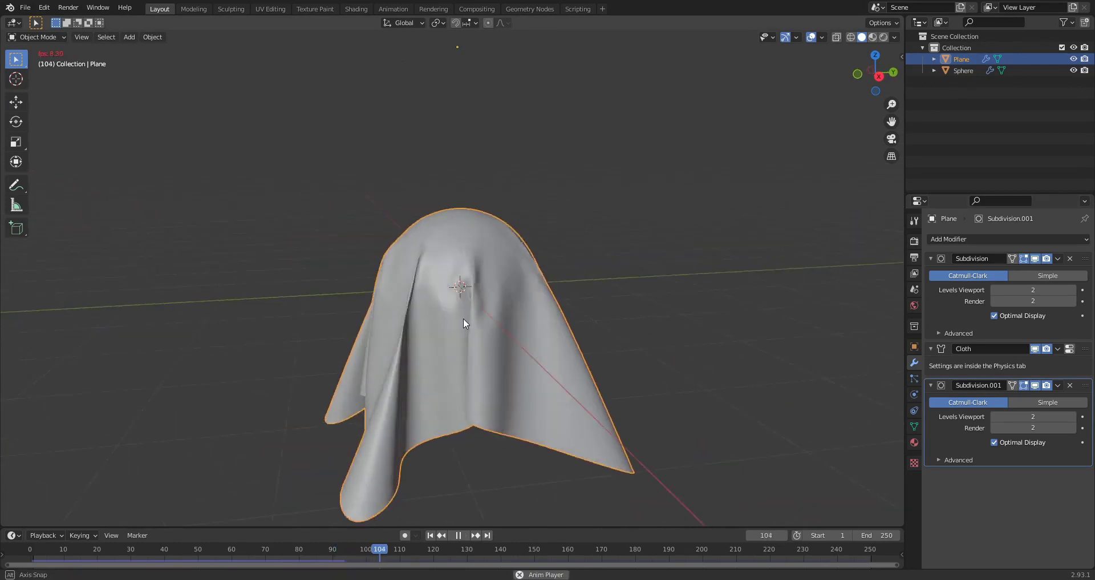
scroll(468, 332, "down", 2)
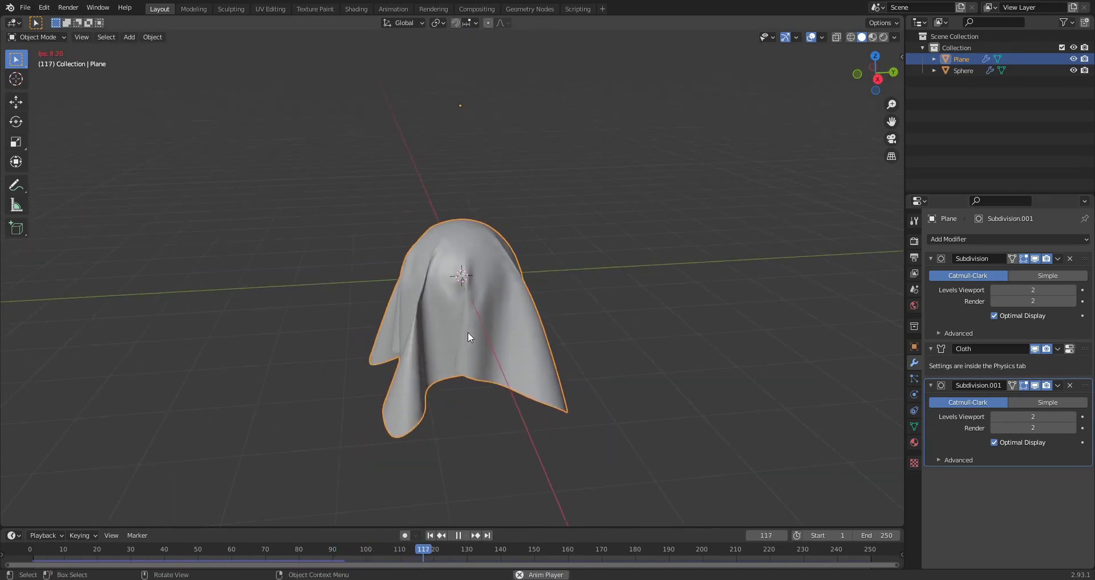
key("space")
middle_click_drag(468, 332, 535, 326)
scroll(485, 334, "up", 4)
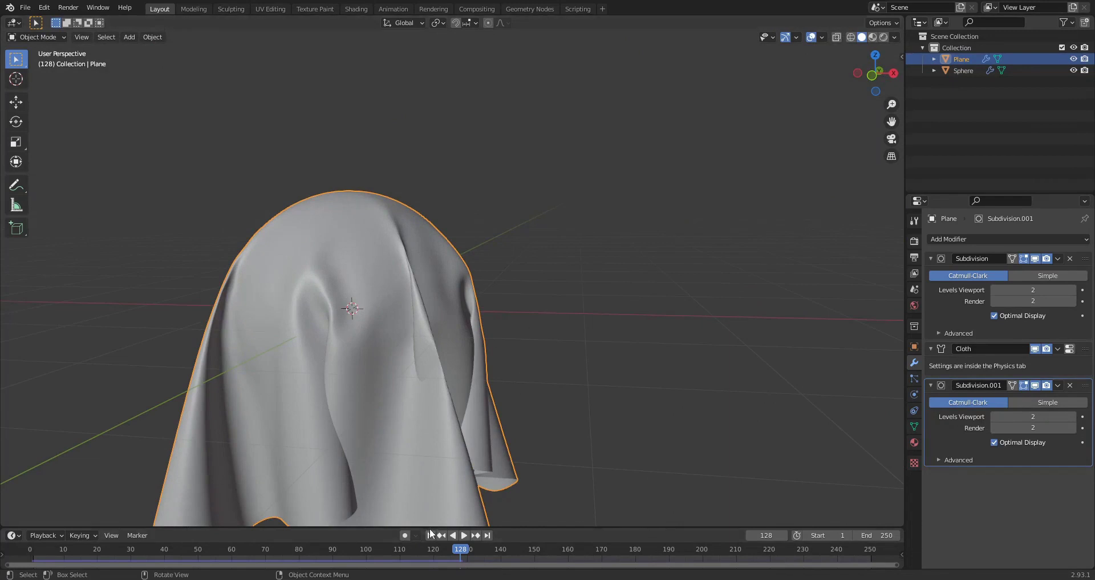
Step: Replay the simulation from frame 1, check the folds for cloth passing through itself, and return to the first frame
key("shift+Left")
key("space")
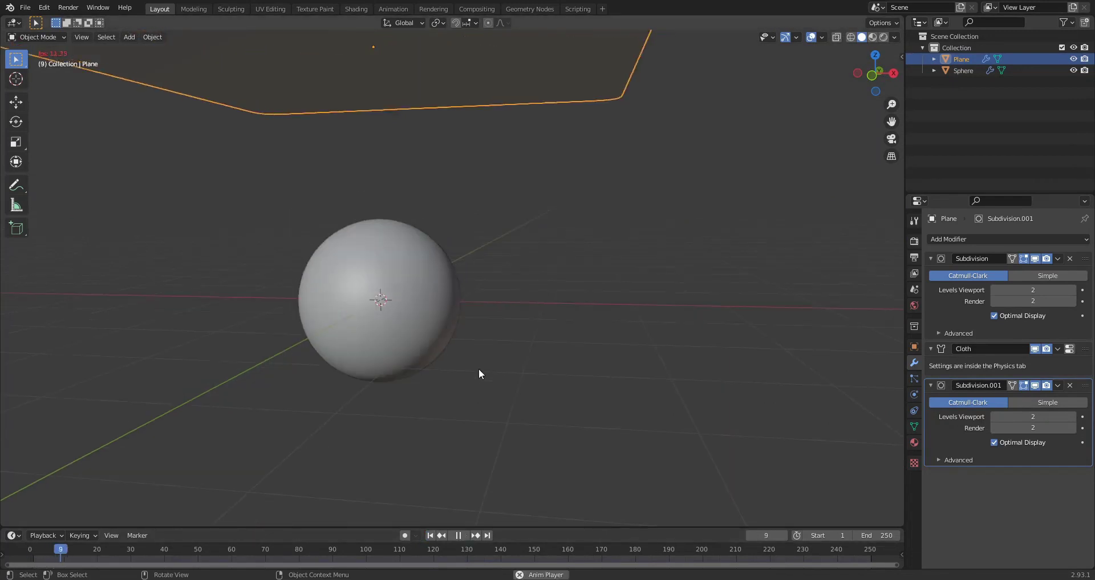
middle_click_drag(478, 368, 403, 313)
scroll(403, 314, "up", 2)
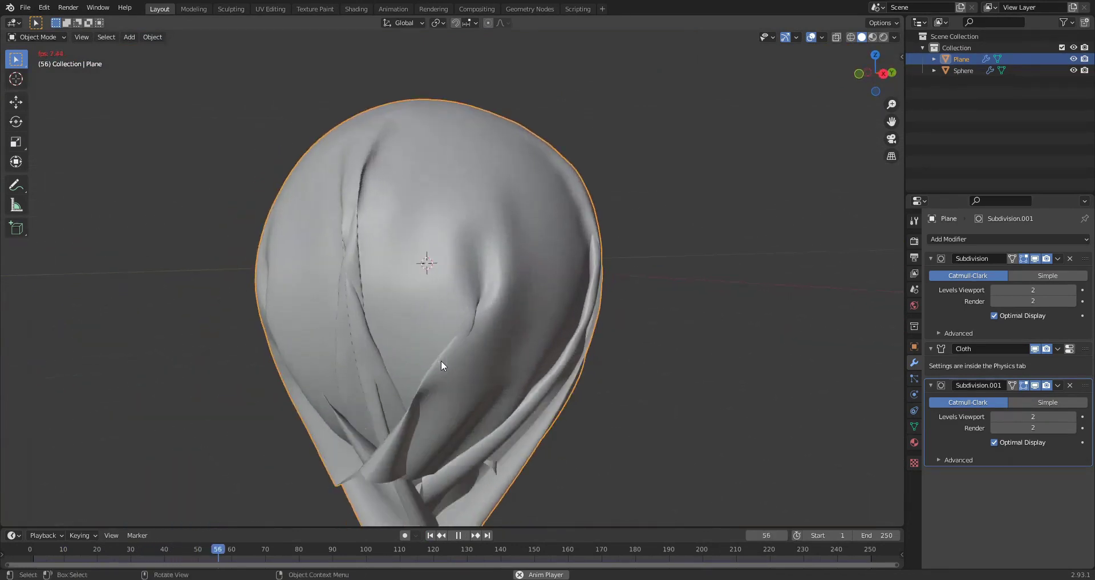
scroll(425, 406, "down", 2)
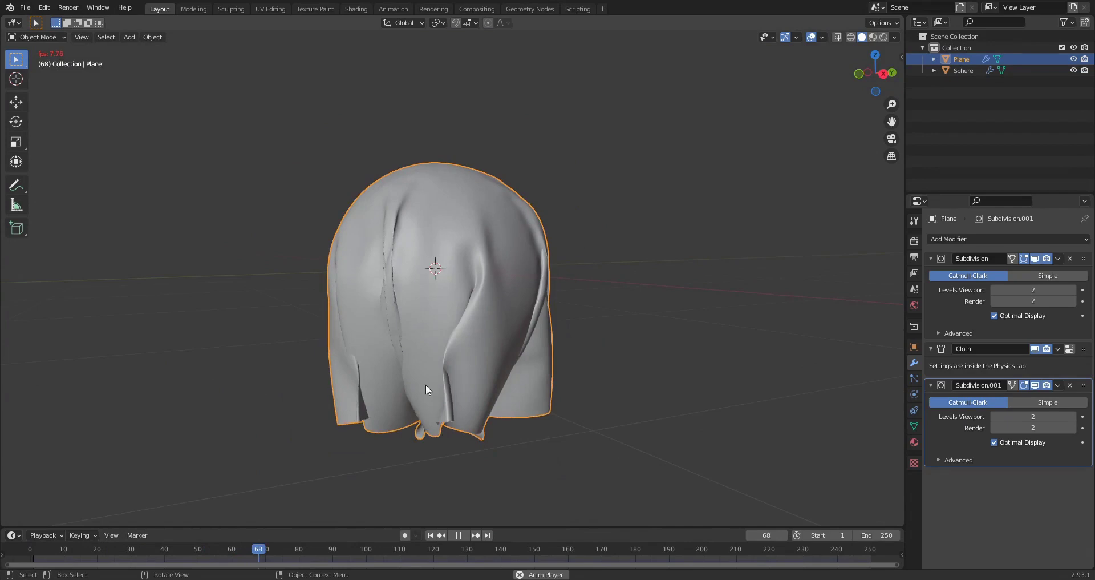
middle_click_drag(426, 392, 475, 354)
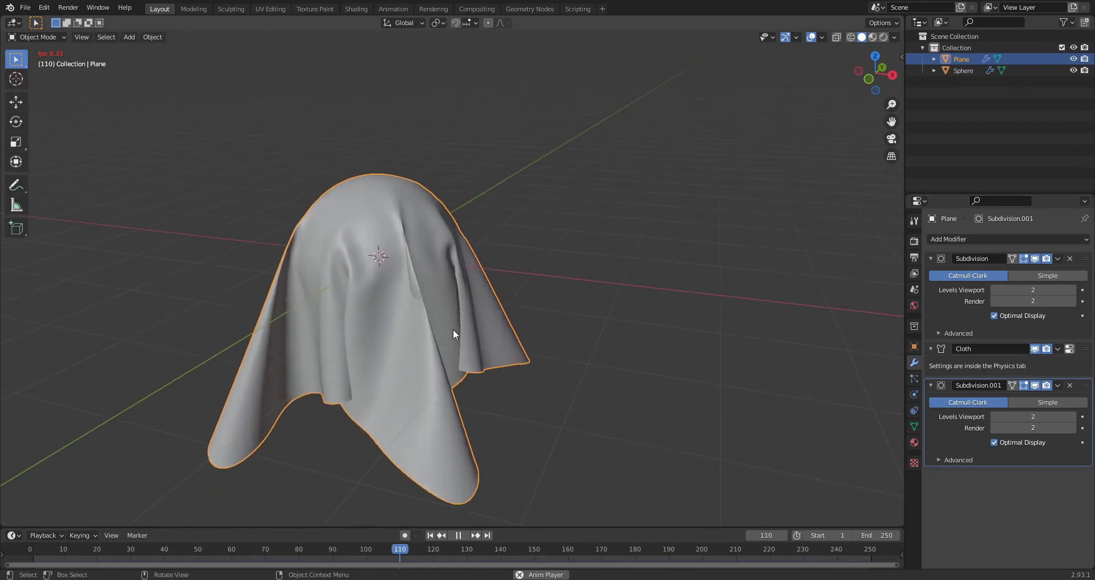
key("space")
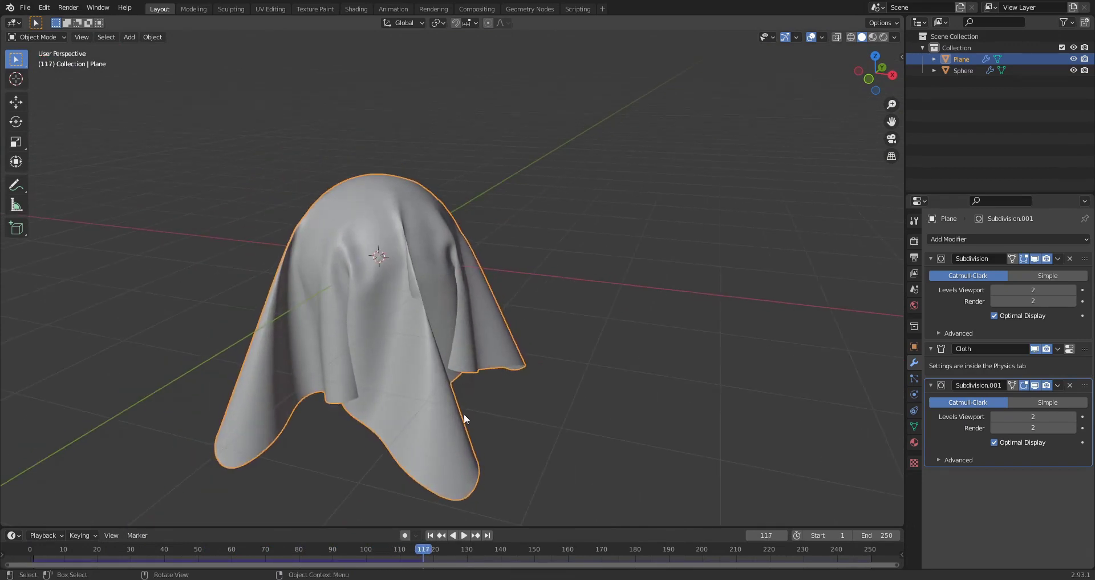
left_click(431, 535)
Step: Enable Self Collisions in the plane's cloth collision settings
scroll(471, 422, "down", 3)
middle_click_drag(446, 252, 470, 287, "shift")
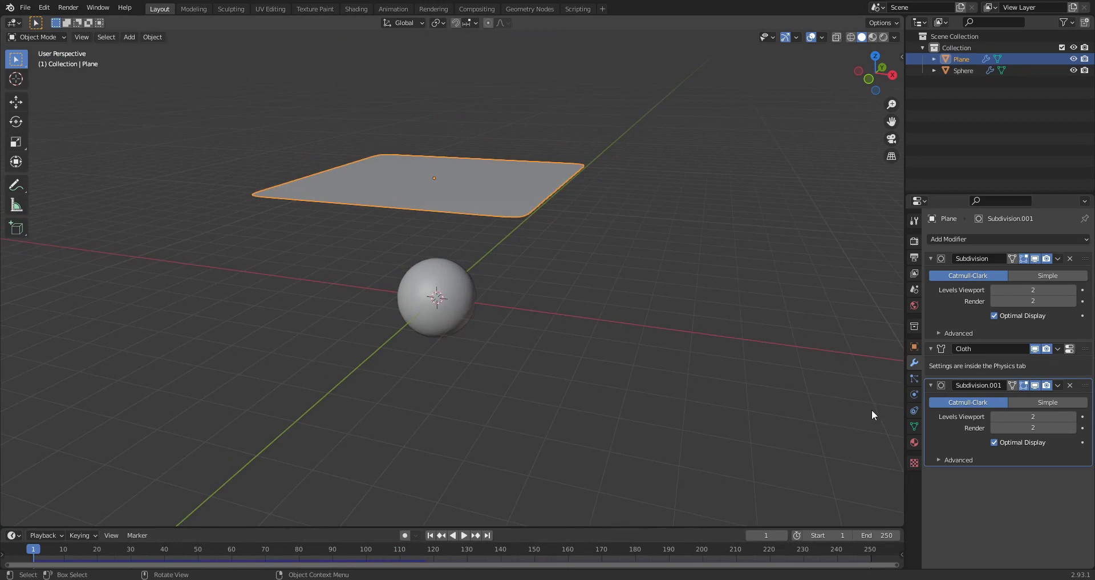
left_click(915, 394)
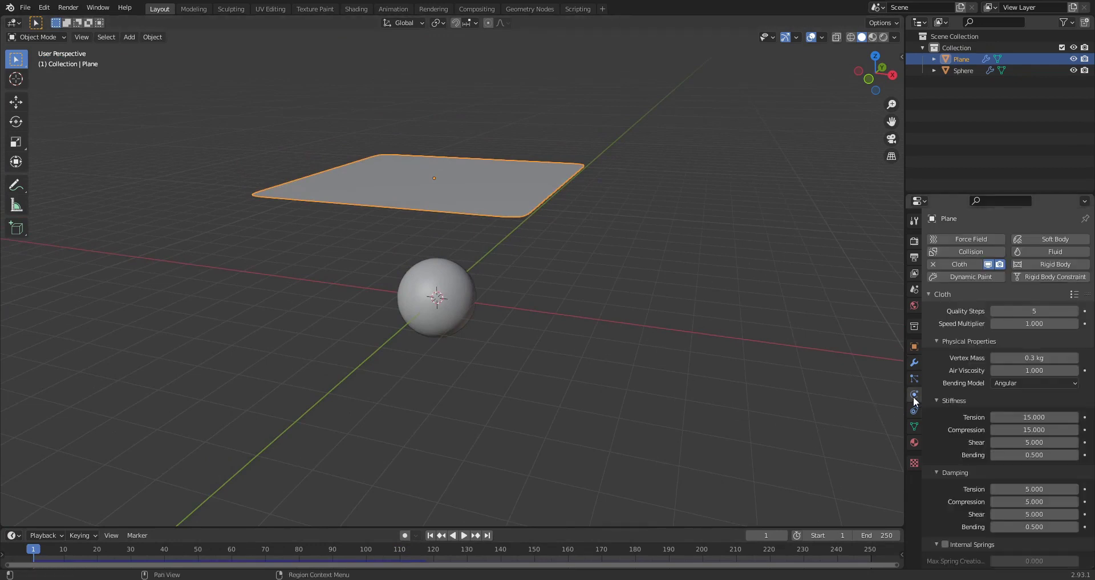
scroll(982, 426, "down", 10)
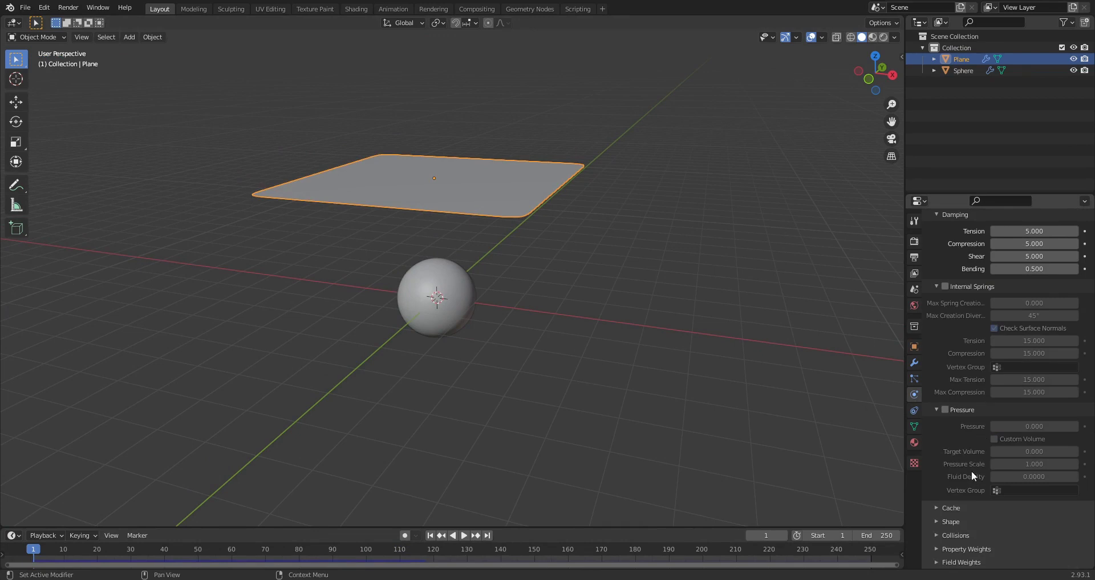
left_click(958, 534)
scroll(959, 531, "down", 7)
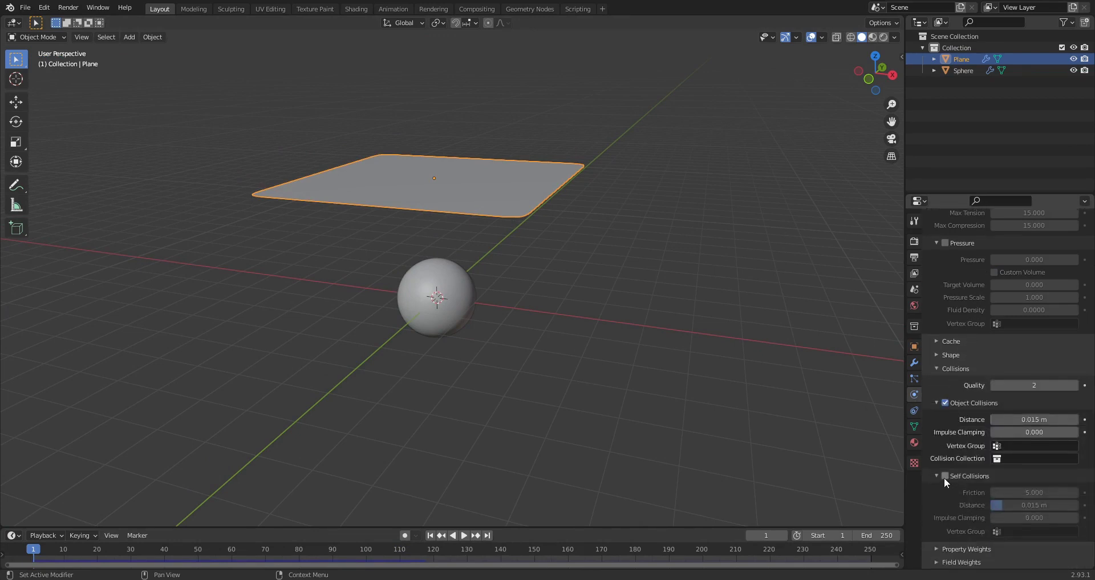
left_click(945, 476)
Step: Play the simulation with self collisions enabled and examine the draped cloth from several angles
middle_click_drag(514, 252, 596, 271)
key("space")
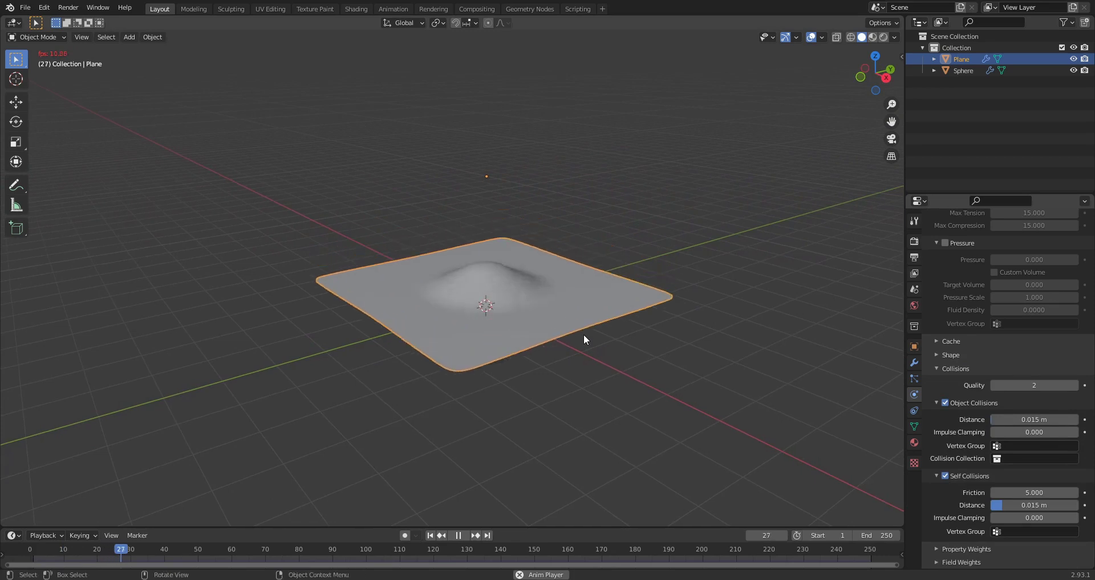
scroll(607, 392, "up", 4)
middle_click_drag(607, 392, 501, 302)
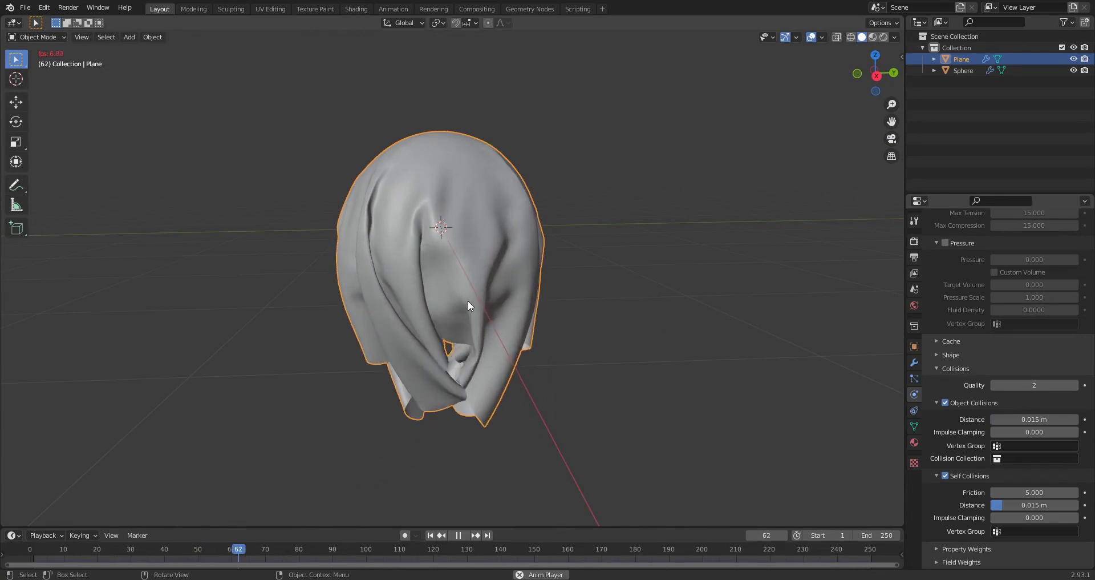
mouse_move(495, 349)
middle_mouse_down()
mouse_move(504, 348)
mouse_move(474, 346)
middle_mouse_up()
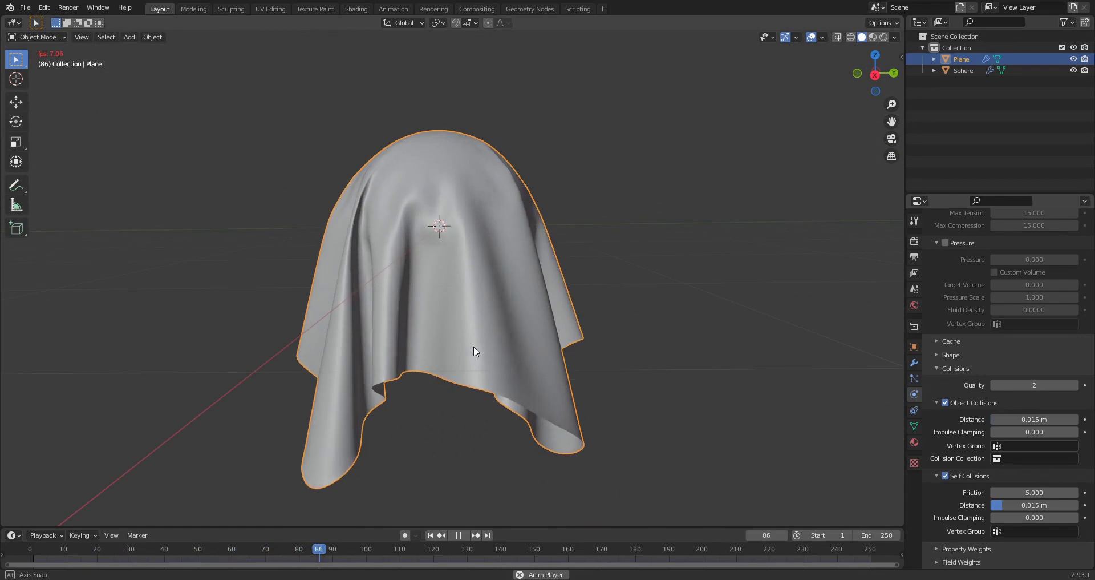
scroll(474, 347, "down", 2)
scroll(474, 347, "down", 2)
middle_click_drag(471, 335, 495, 345)
scroll(495, 346, "up", 3)
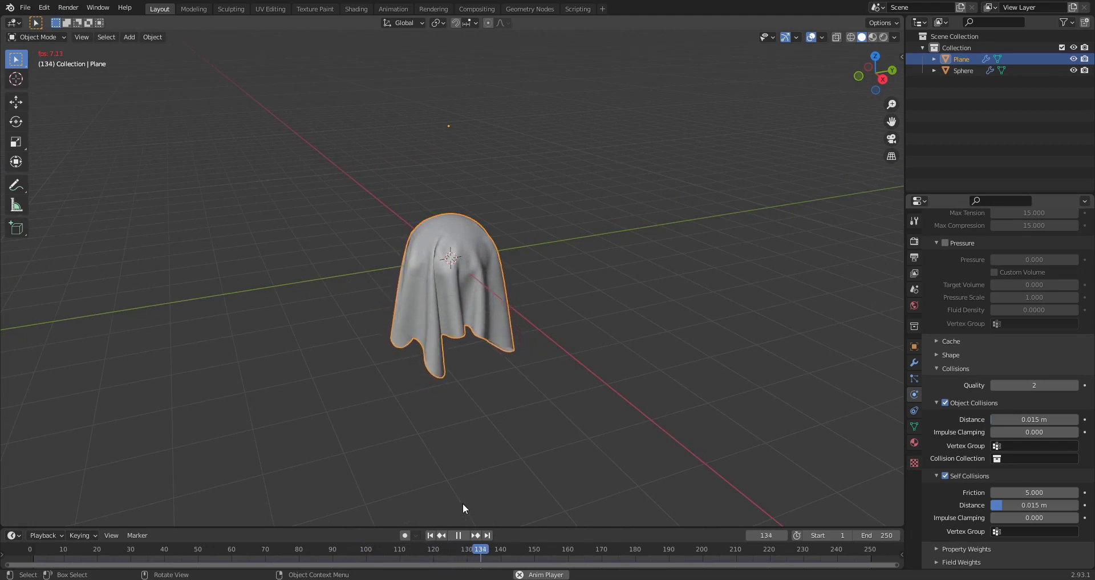
middle_click_drag(498, 478, 545, 479)
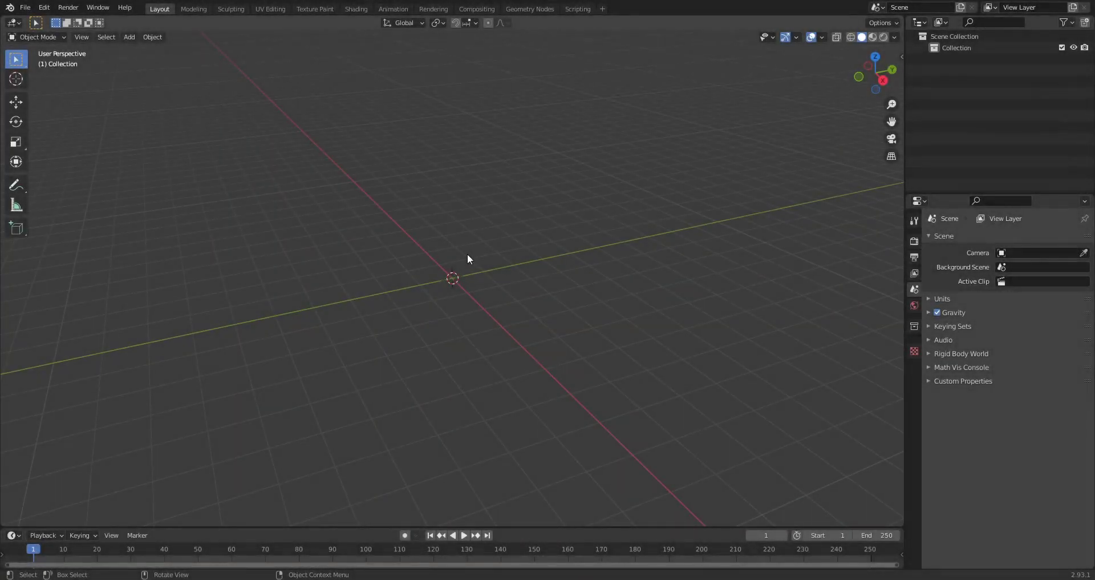
Step: Add a mesh plane, scale it up to 3, and rename it Floor
key("shift+a")
mouse_move(468, 255)
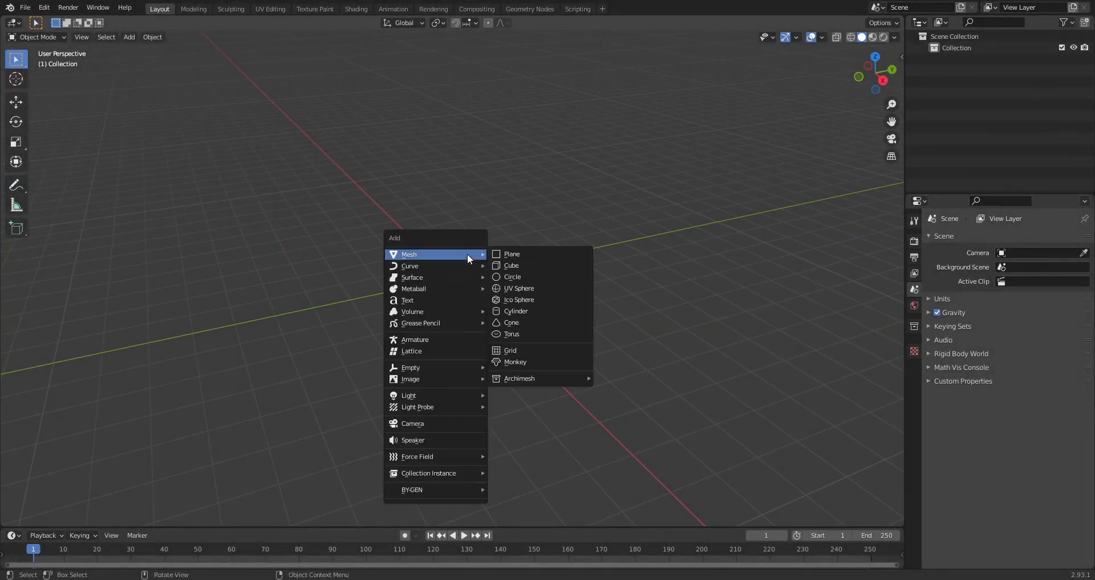
left_click(505, 252)
key("s")
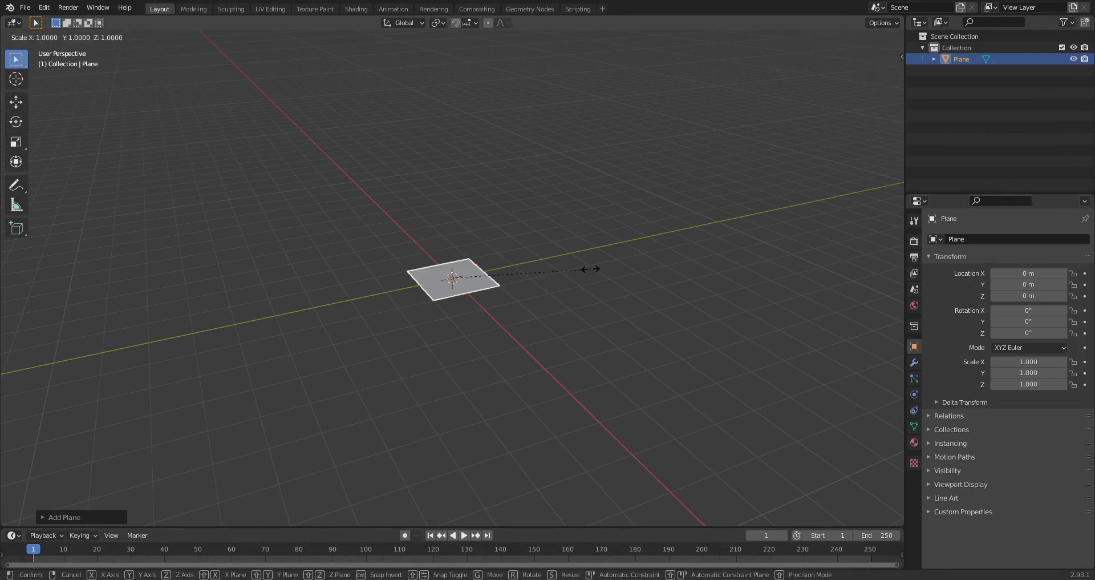
left_click(864, 298)
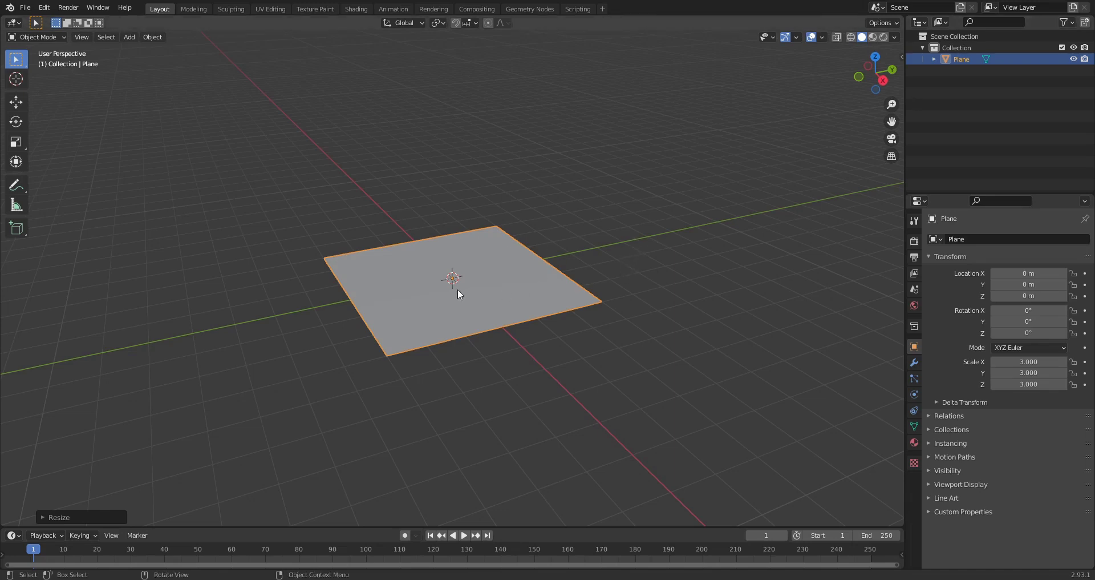
double_click(964, 60)
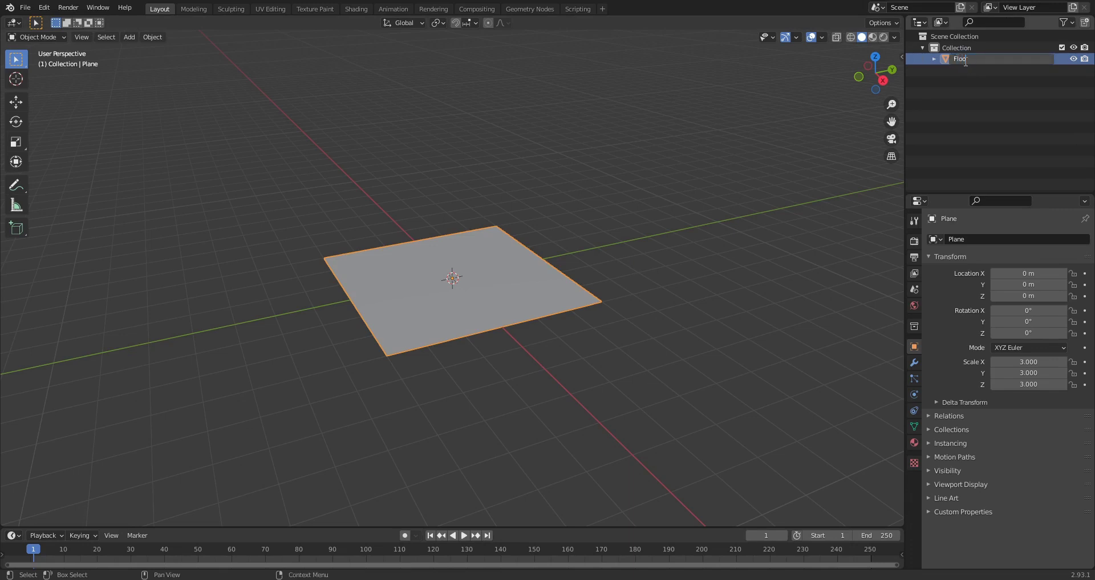
key("Return")
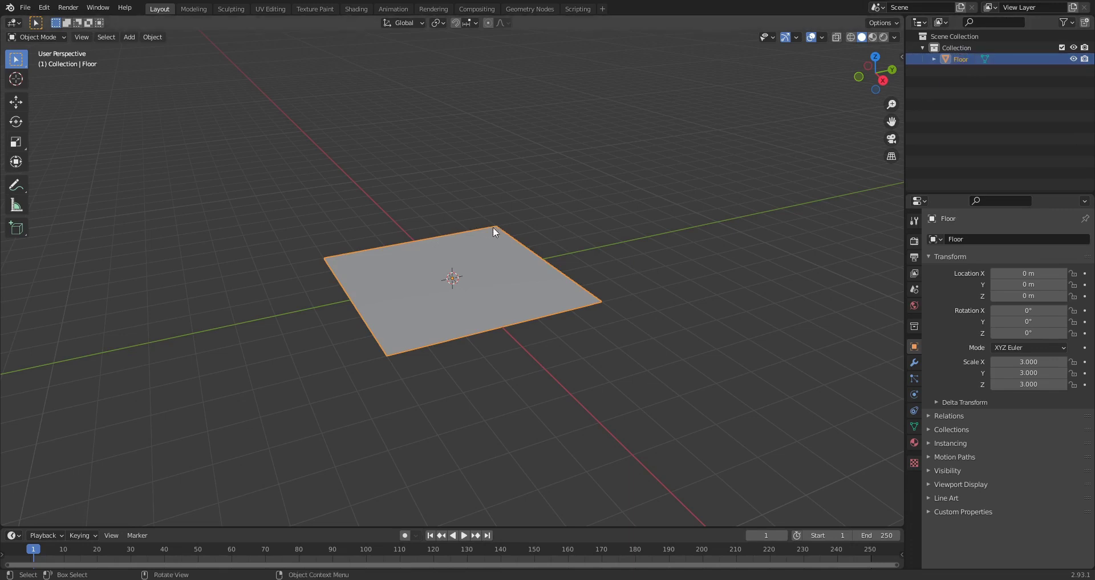
Step: Add a second mesh plane and raise it 1 m along Z above the floor
key("shift+a")
mouse_move(457, 243)
left_click(522, 243)
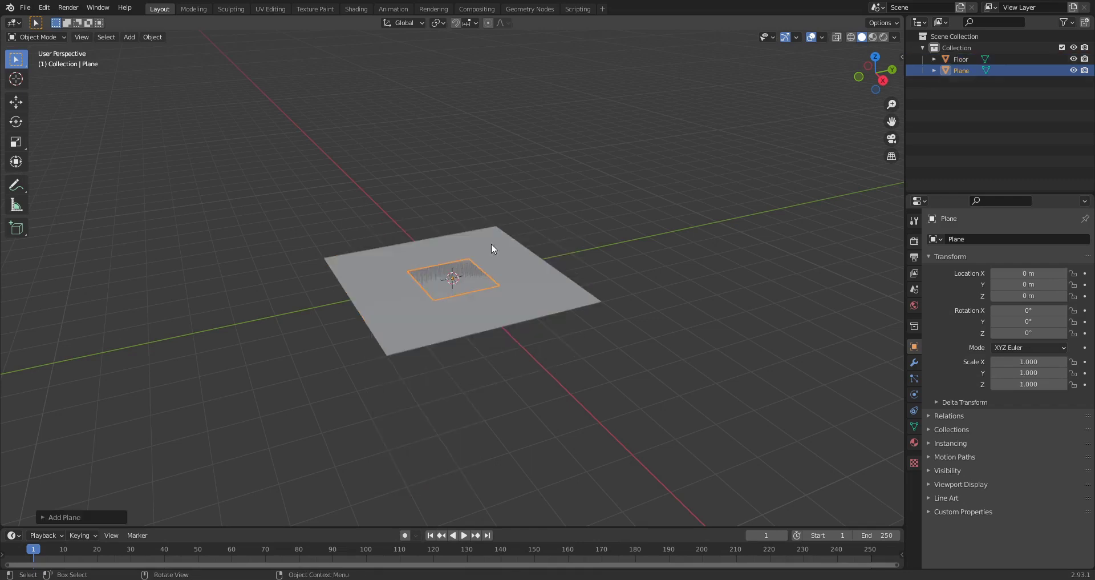
type("gz")
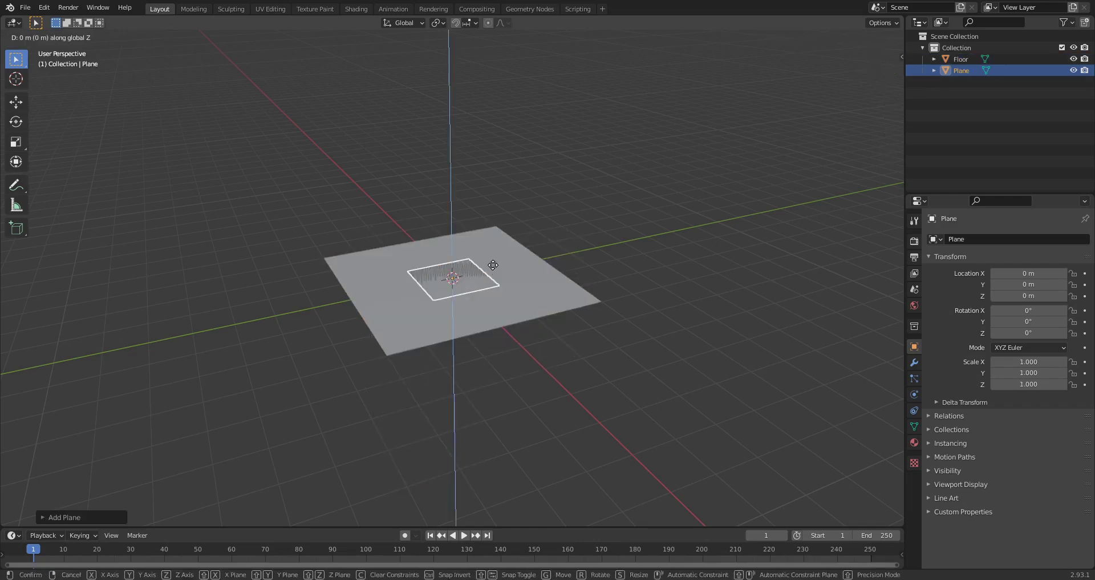
type("1")
key("Return")
Step: Subdivide the raised plane with 20 cuts and return to Object Mode
middle_click_drag(494, 237, 457, 239)
key("Tab")
right_click(457, 234)
left_click(457, 234)
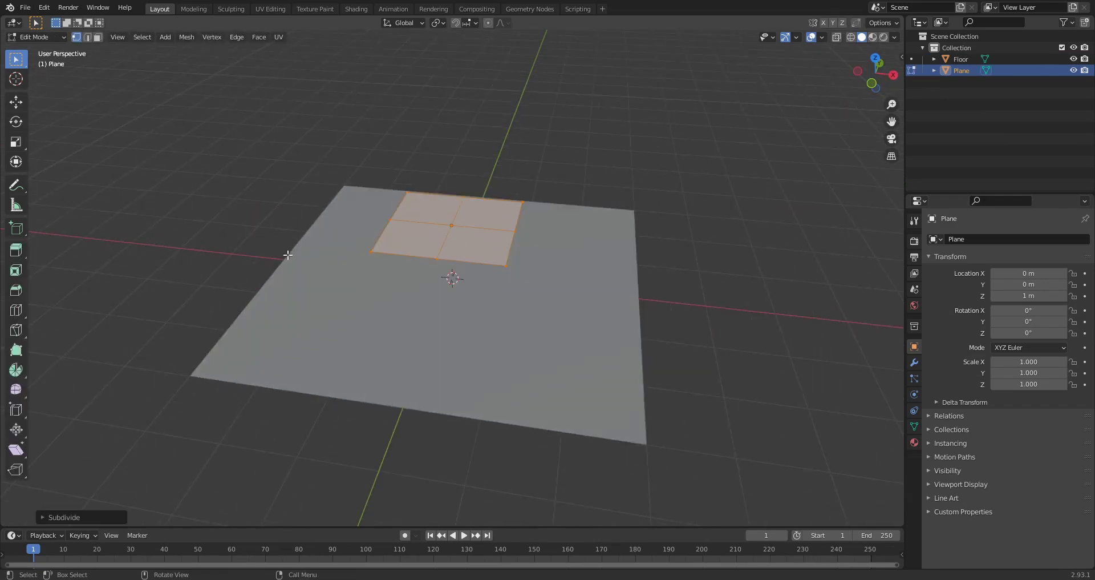
left_click(47, 516)
left_click(126, 437)
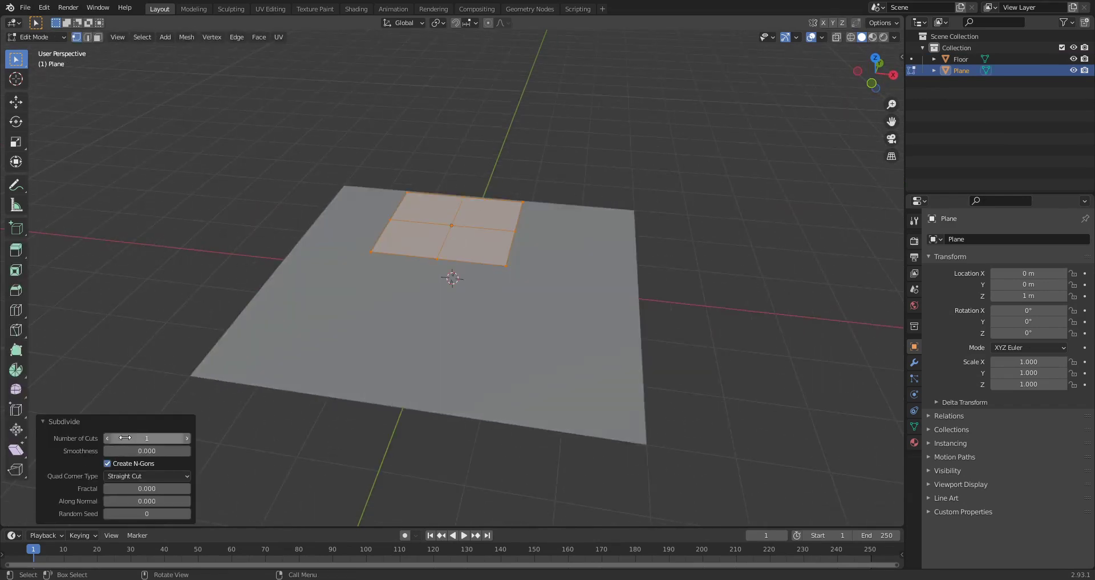
key("Return")
middle_click_drag(484, 248, 437, 269)
scroll(436, 270, "up", 3)
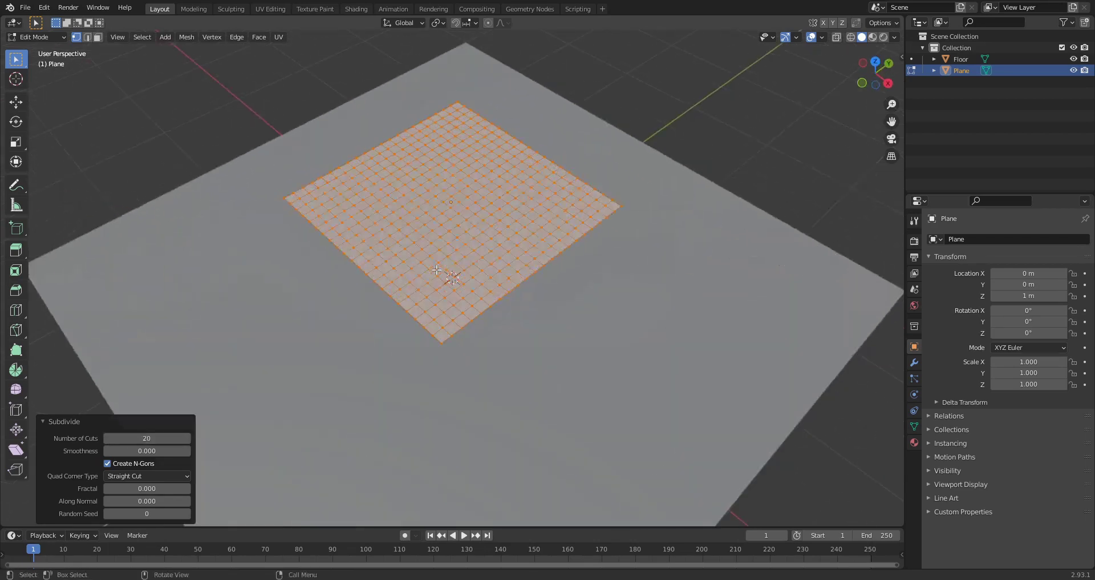
scroll(437, 270, "down", 5)
left_click(653, 227)
key("Tab")
Step: Add Cloth physics to the raised plane and Collision physics to the Floor
middle_click_drag(643, 243, 547, 254)
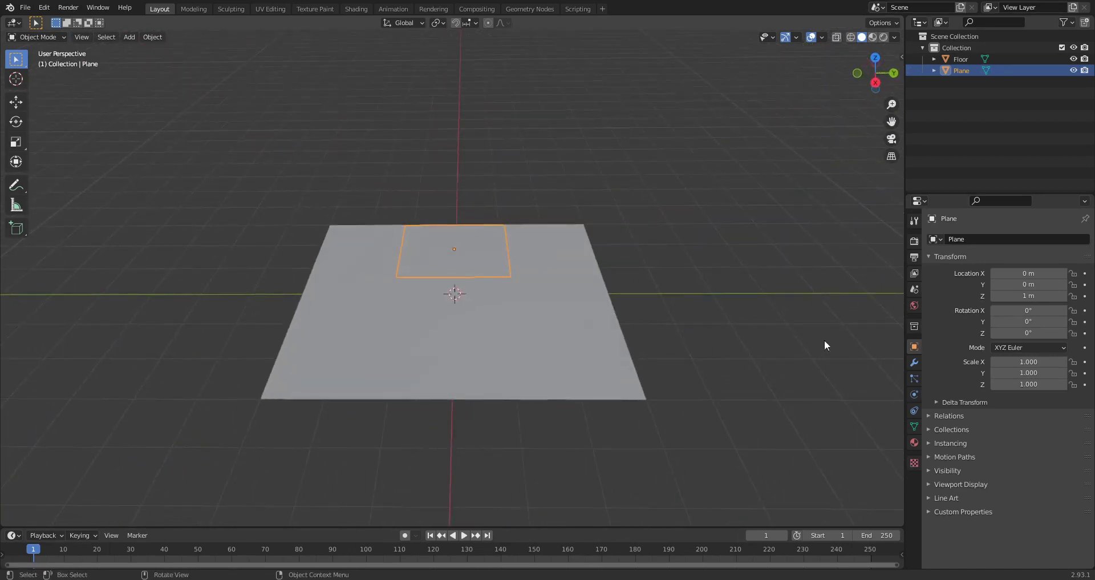
left_click(911, 392)
left_click(969, 264)
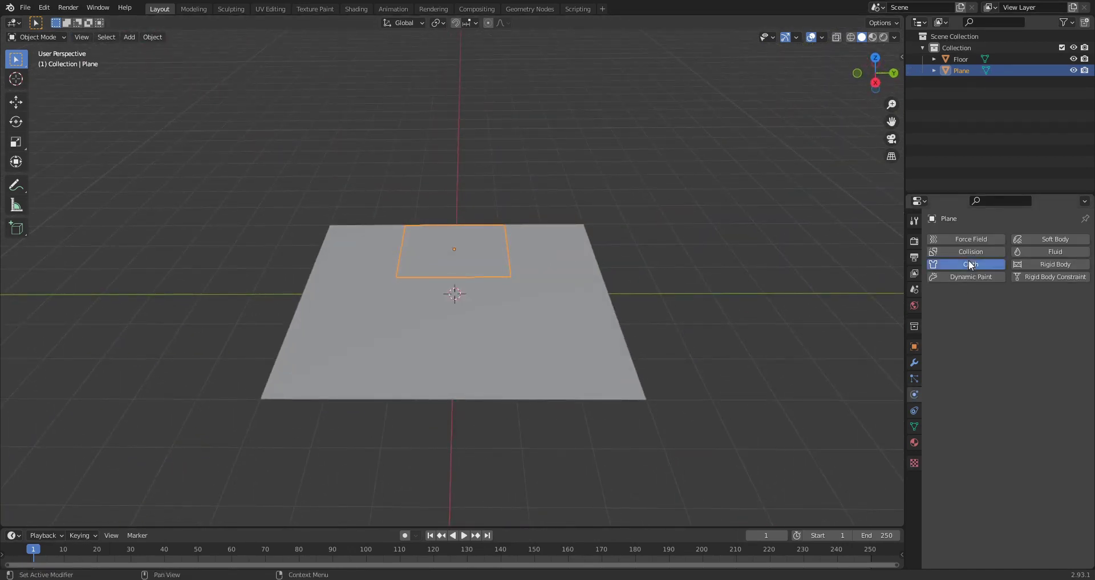
left_click(563, 323)
left_click(969, 251)
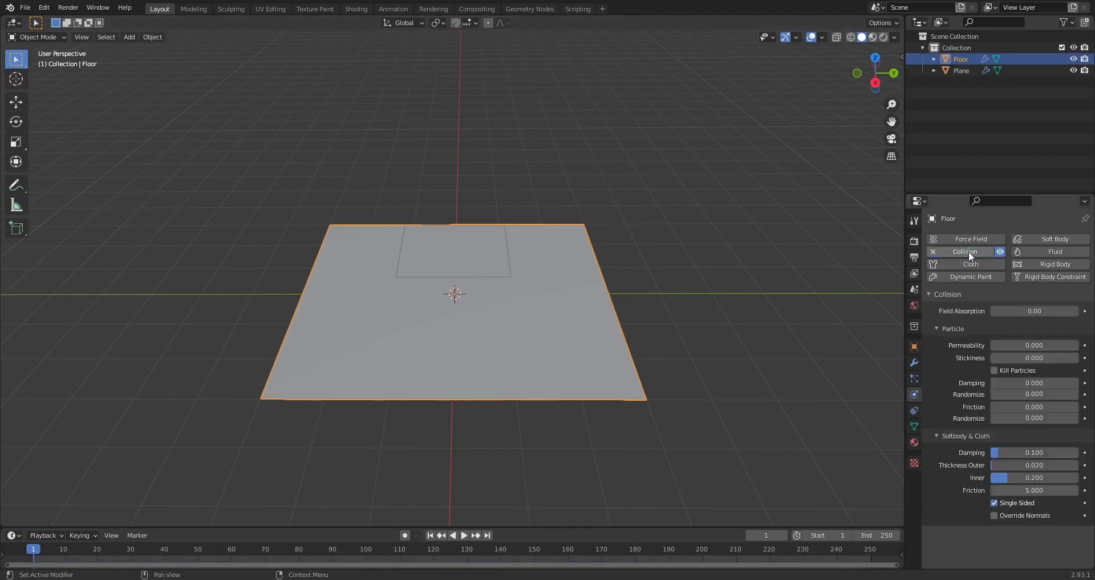
Step: Select the small plane, play the simulation to watch it fall onto the floor, and return to the first frame
left_click(480, 261, "shift")
middle_click_drag(480, 261, 546, 257)
key("space")
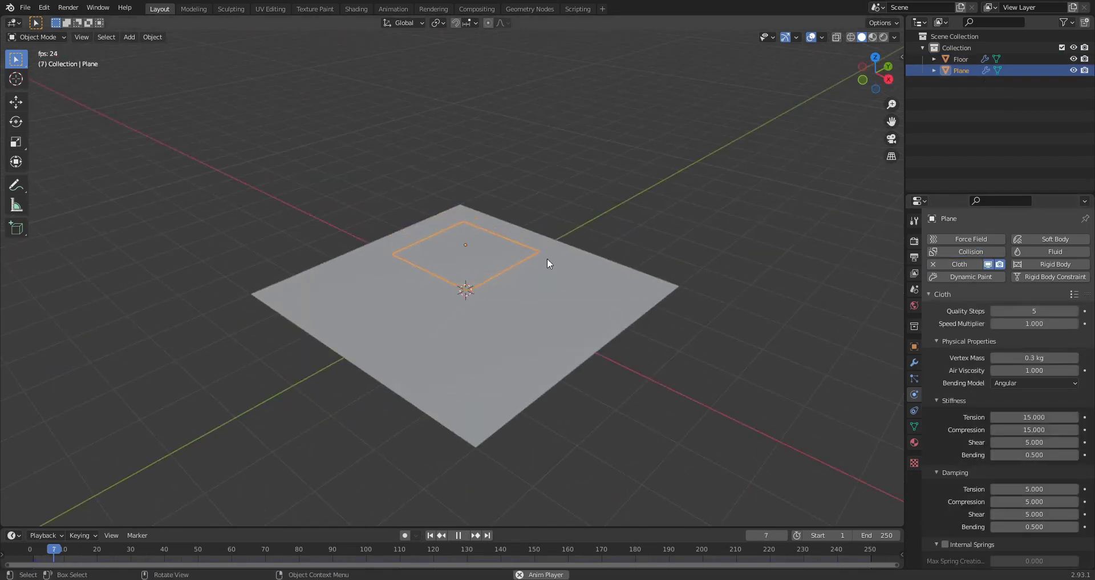
key("space")
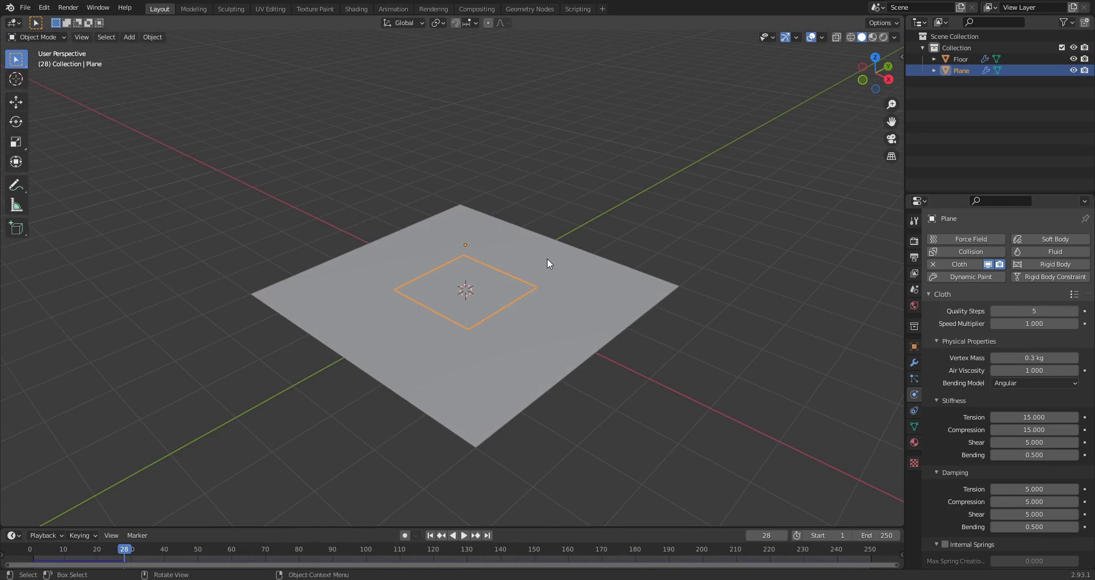
left_click(429, 533)
Step: Select the row of edge vertices along the small plane's negative X side in Edit Mode
middle_click_drag(435, 303, 458, 282)
scroll(467, 321, "up", 3)
scroll(467, 321, "down", 2)
scroll(419, 300, "up", 3)
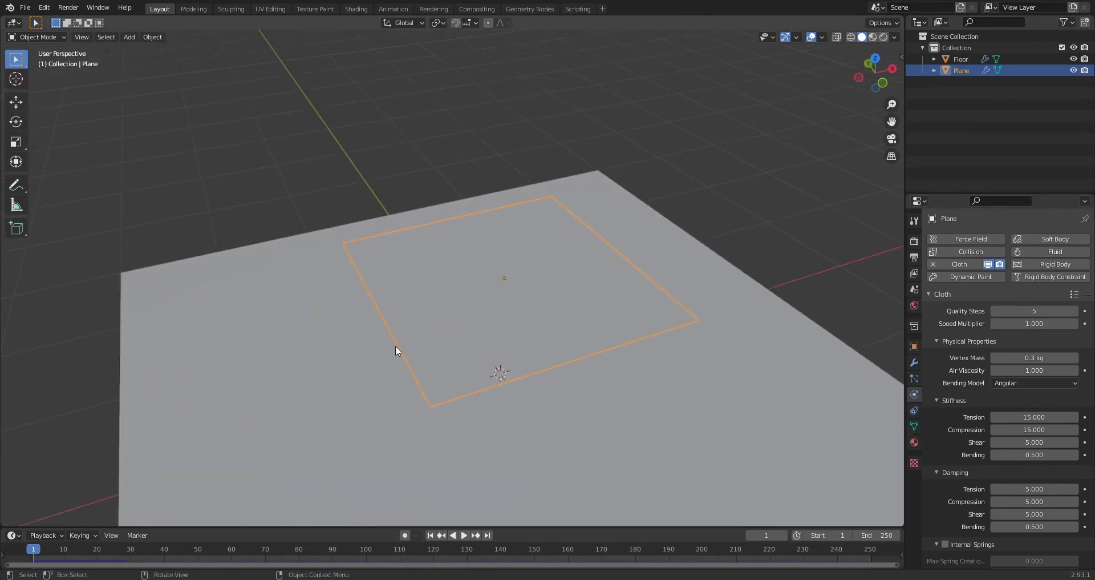
key("Tab")
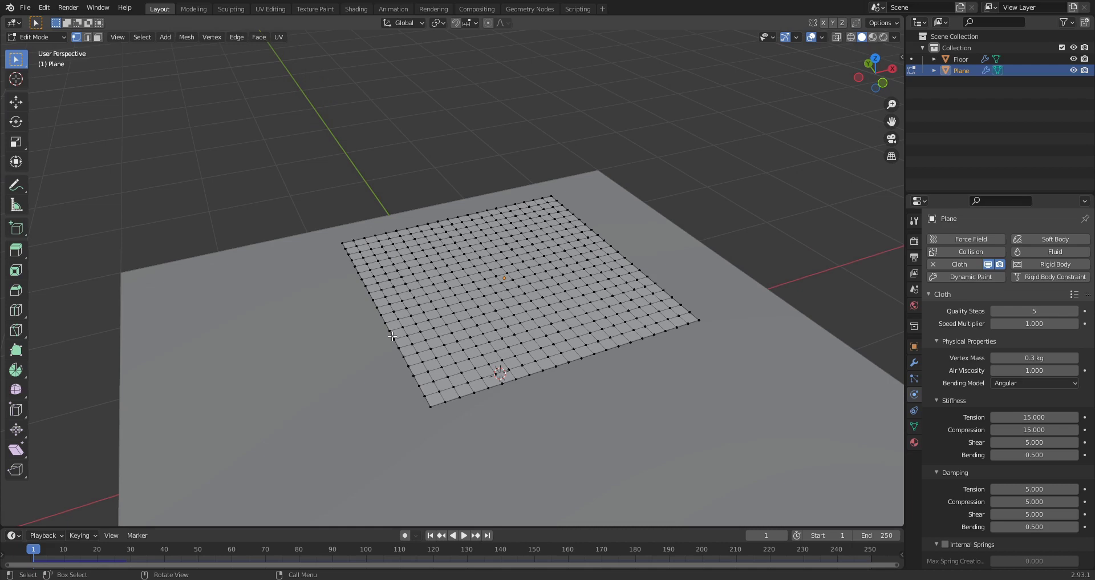
left_click(392, 335, "alt")
mouse_move(392, 335)
middle_mouse_down()
mouse_move(397, 374)
mouse_move(423, 369)
mouse_move(361, 365)
mouse_move(447, 370)
mouse_move(402, 346)
mouse_move(368, 345)
mouse_move(382, 346)
middle_mouse_up()
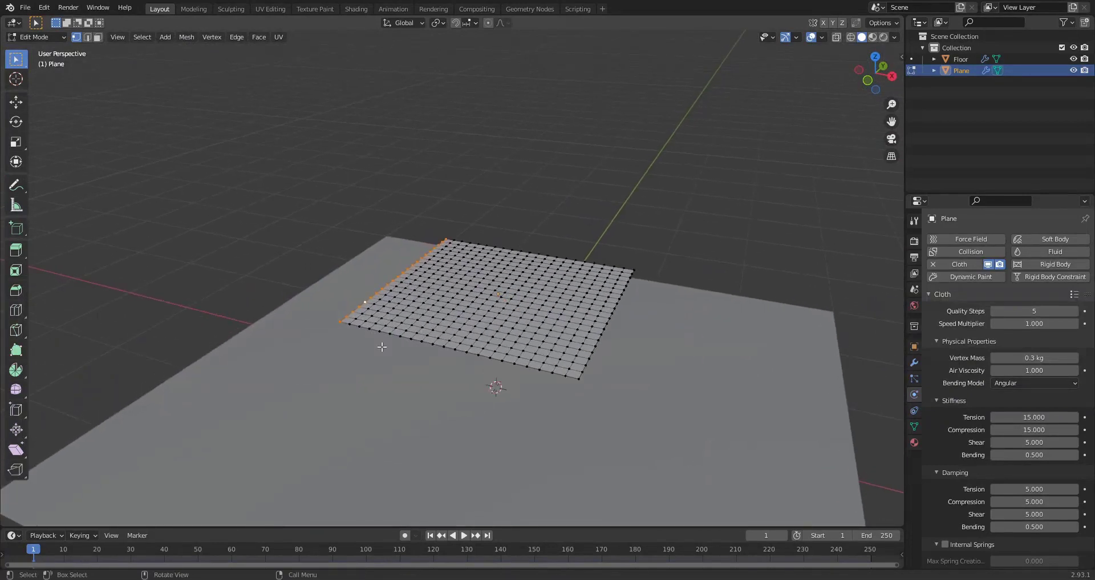
Step: Create a vertex group named Pin from the selected edge vertices and return to Object Mode
left_click(913, 425)
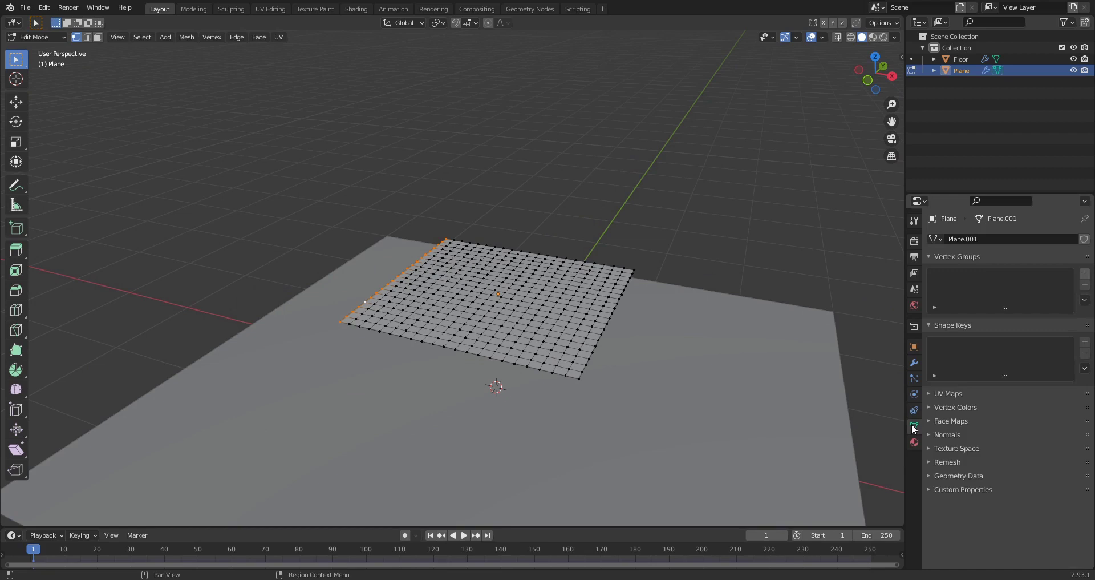
left_click(1085, 275)
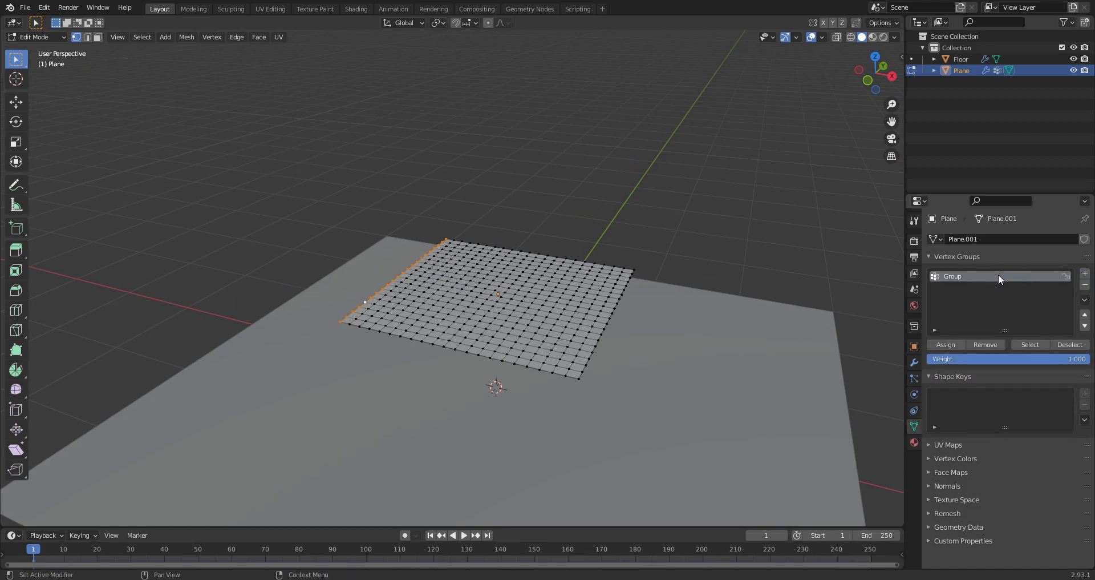
left_click(952, 344)
left_click(819, 333)
type("Pin")
key("Return")
key("Tab")
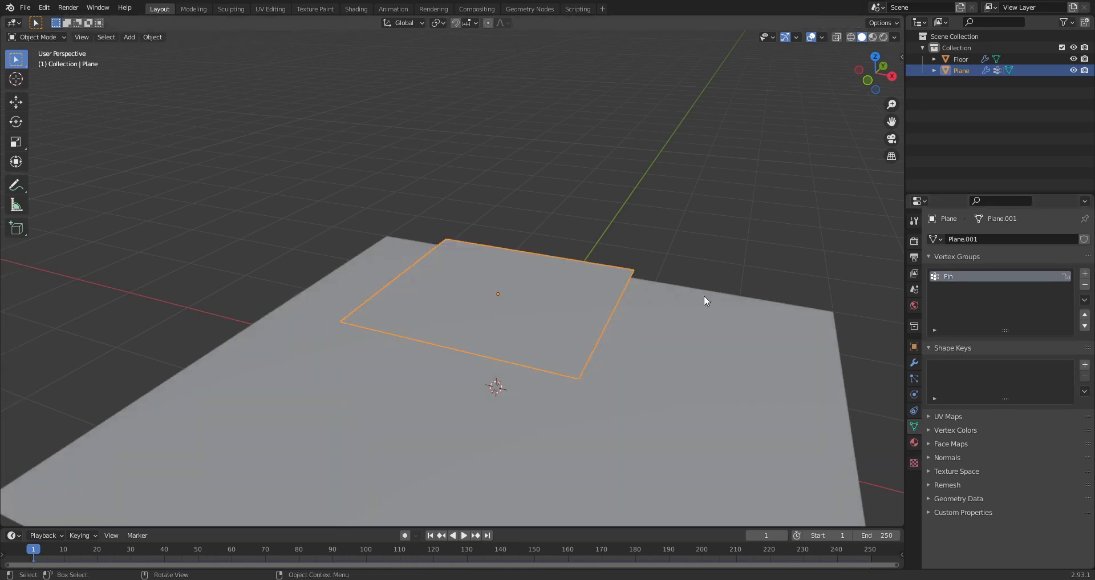
Step: Play the simulation with the vertex group not yet linked to the cloth, and return to the first frame
middle_click_drag(621, 312, 574, 324)
key("space")
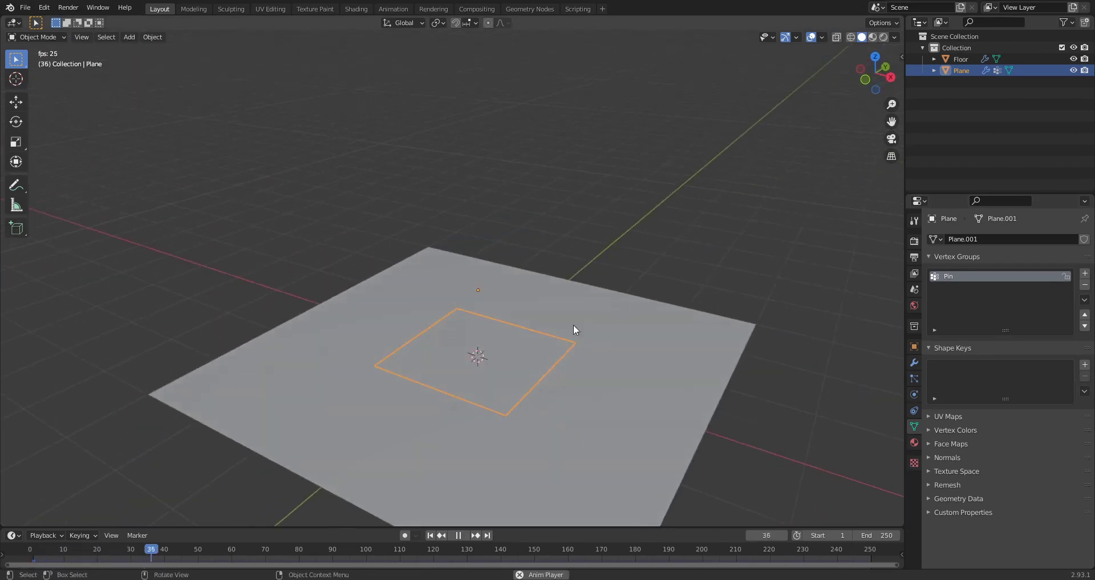
key("space")
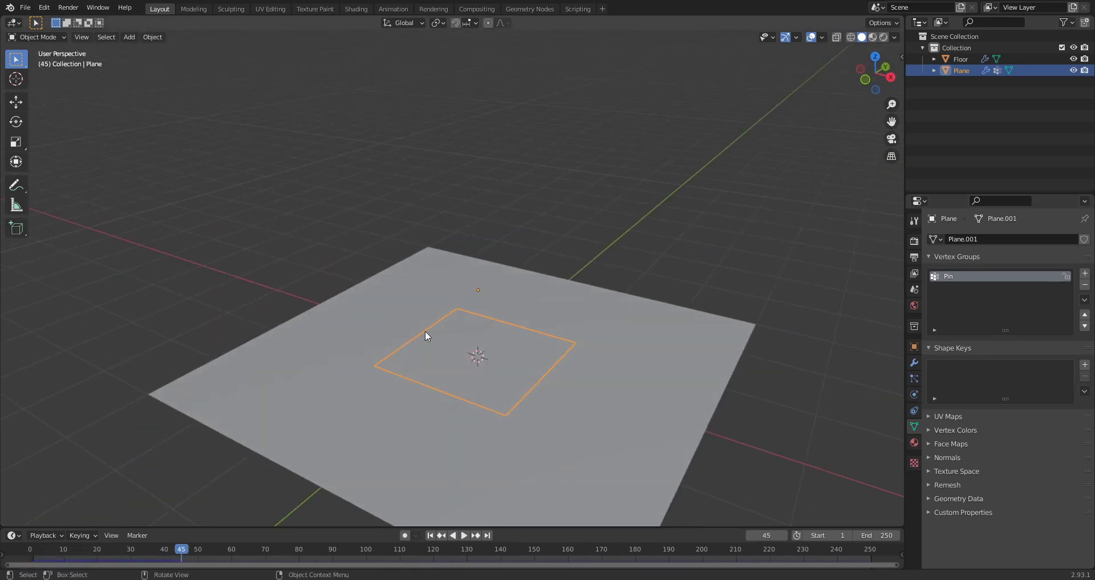
left_click(430, 534)
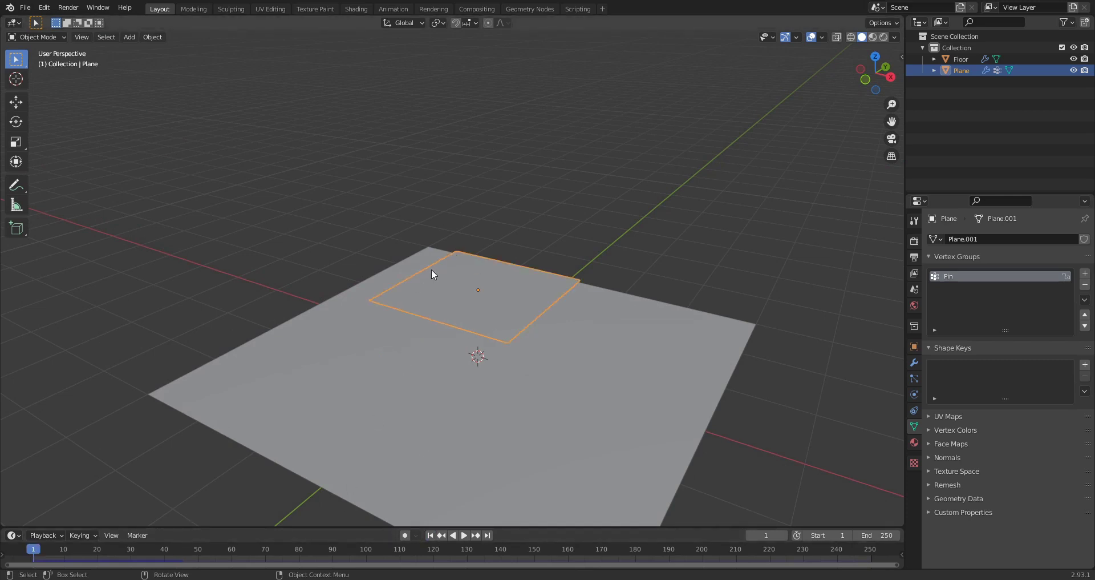
Step: Set the Pin vertex group as the Pin Group in the plane's cloth Shape settings
left_click(913, 394)
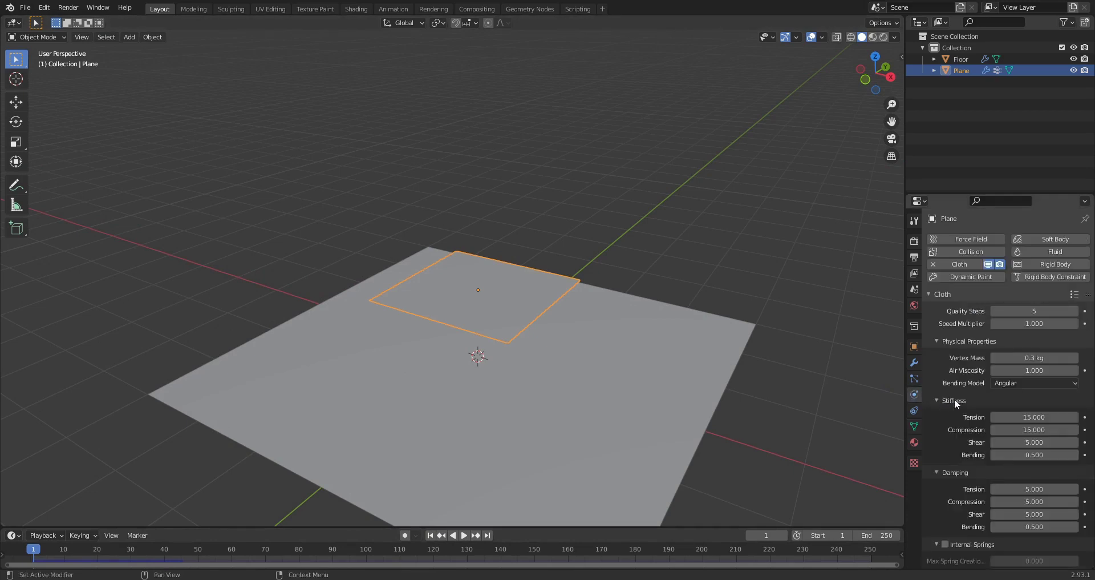
scroll(956, 398, "down", 4)
scroll(956, 398, "down", 7)
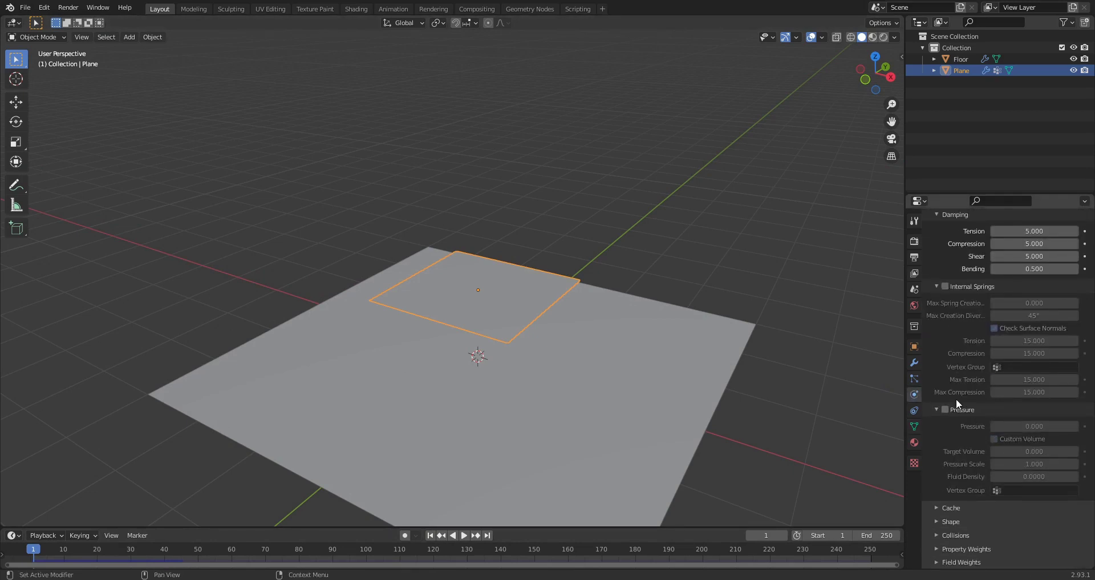
left_click(951, 519)
scroll(972, 470, "down", 4)
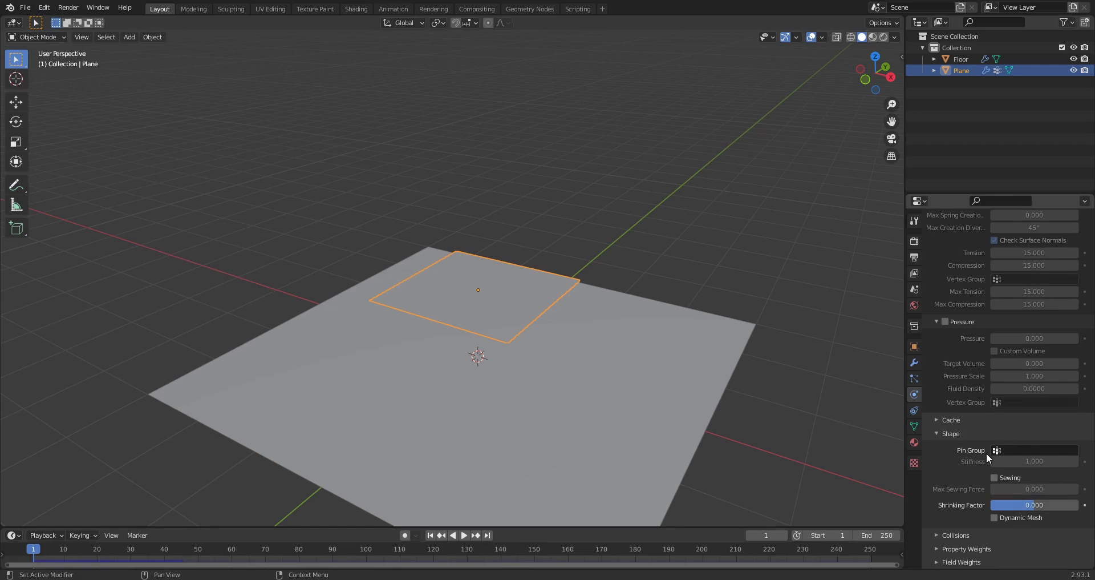
left_click(1004, 450)
left_click(975, 331)
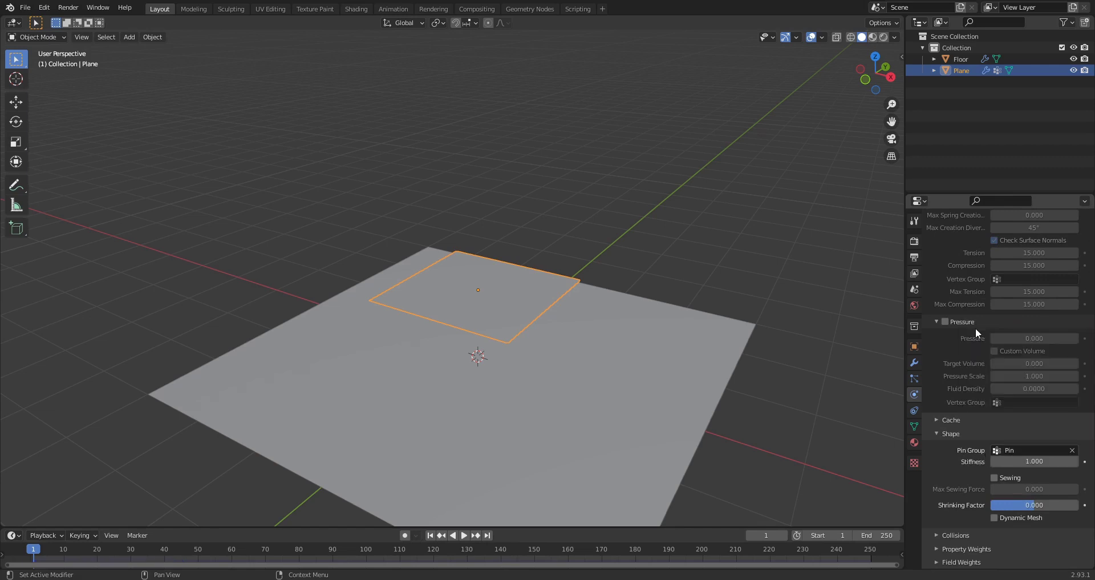
Step: Play the pinned cloth simulation, apply Shade Smooth to the cloth plane, and pause playback
middle_click_drag(762, 254, 720, 249)
mouse_move(521, 274)
middle_mouse_down()
mouse_move(544, 285)
mouse_move(460, 271)
mouse_move(468, 281)
mouse_move(519, 265)
mouse_move(536, 272)
middle_mouse_up()
key("space")
scroll(487, 282, "up", 3)
right_click(476, 284)
left_click(476, 283)
scroll(520, 309, "down", 3)
middle_click_drag(520, 309, 498, 314)
key("space")
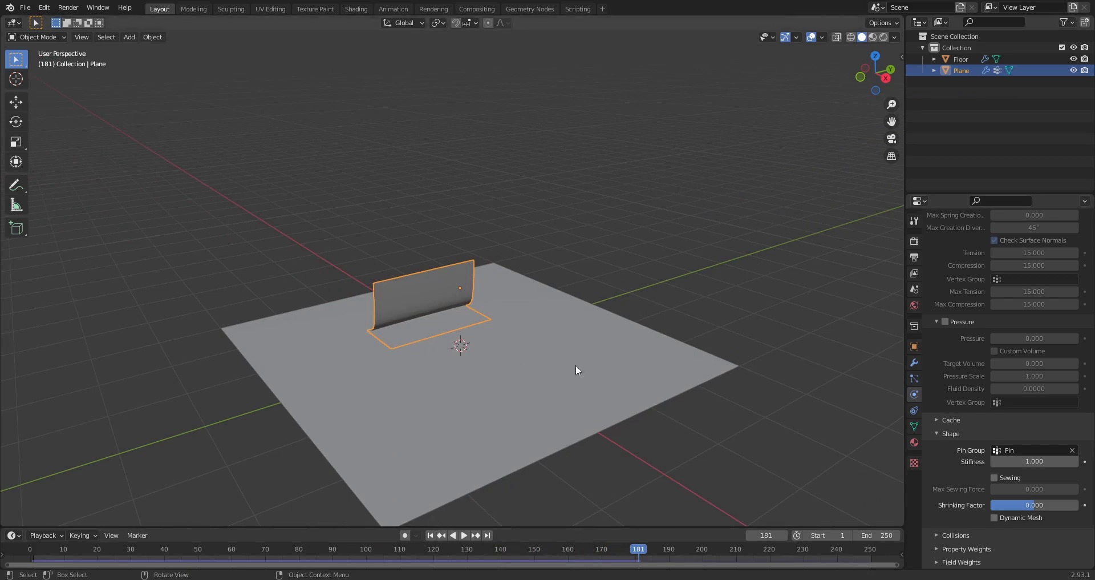
Step: Add a Subdivision Surface modifier to the cloth plane
left_click(914, 362)
left_click(953, 238)
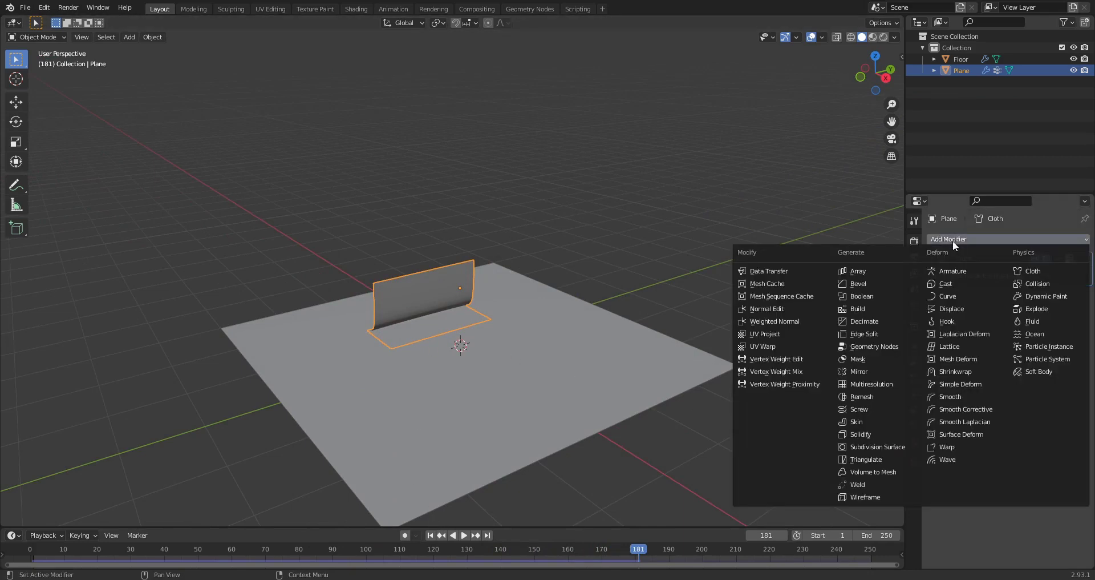
left_click(877, 446)
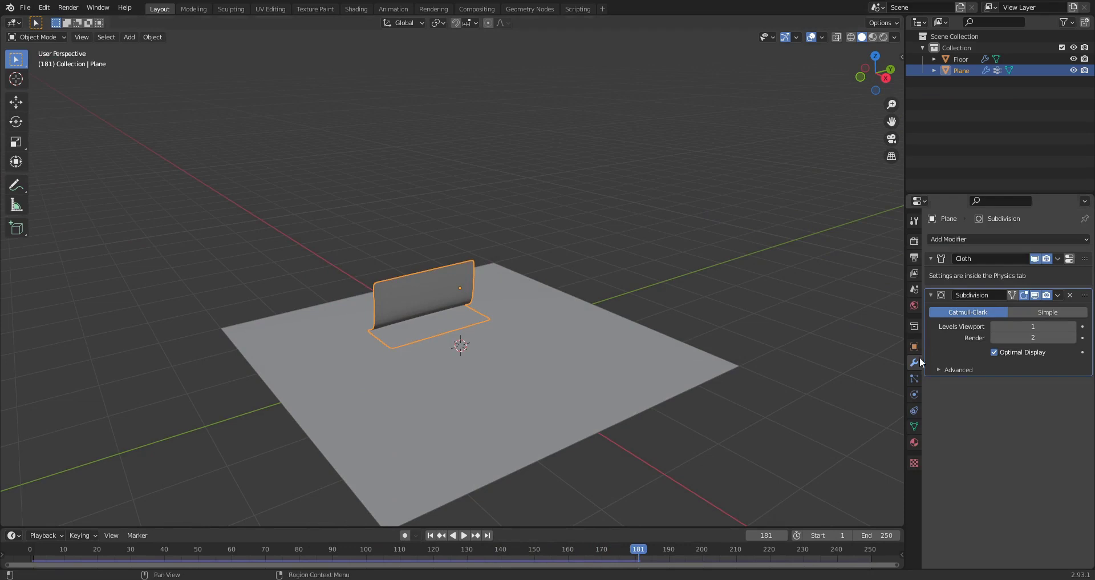
Step: Replay the simulation from the first frame and examine the subdivided cloth hanging from its pinned edge
scroll(429, 309, "up", 3)
key("space")
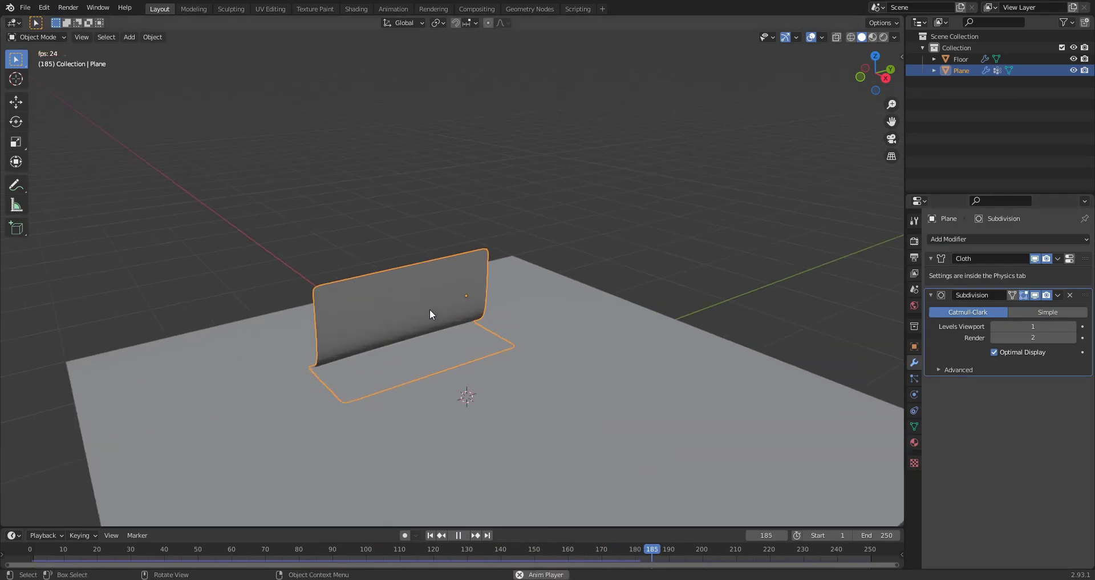
key("space")
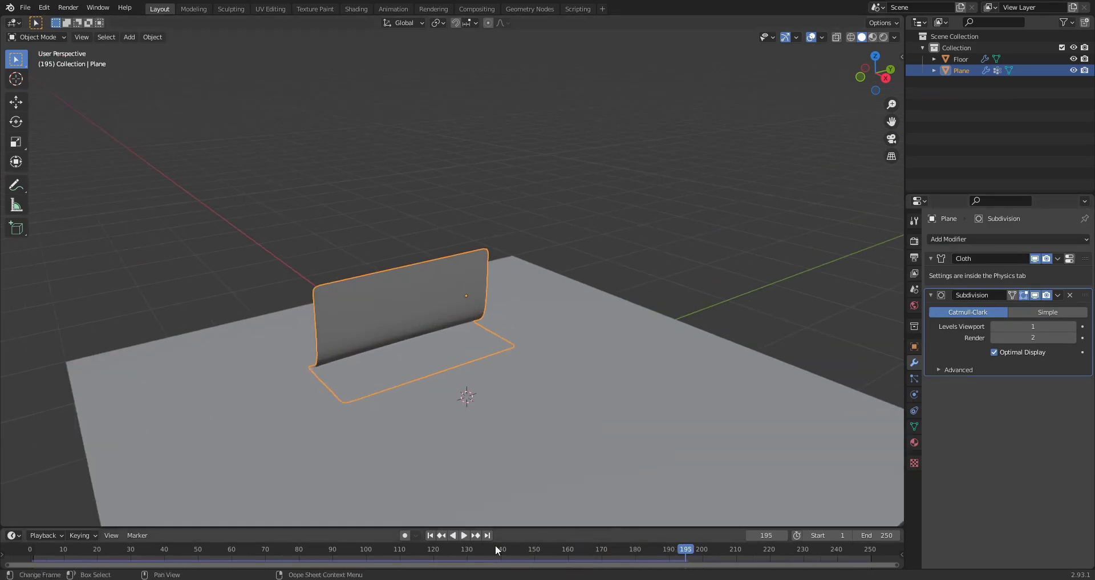
left_click(428, 535)
key("space")
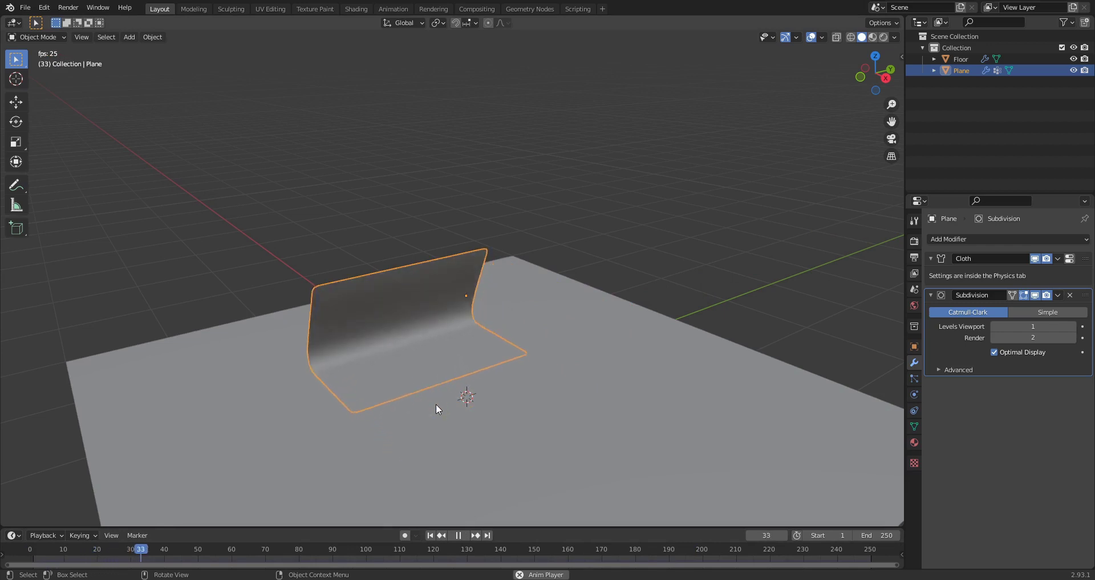
middle_click_drag(436, 403, 439, 371)
scroll(439, 370, "down", 2)
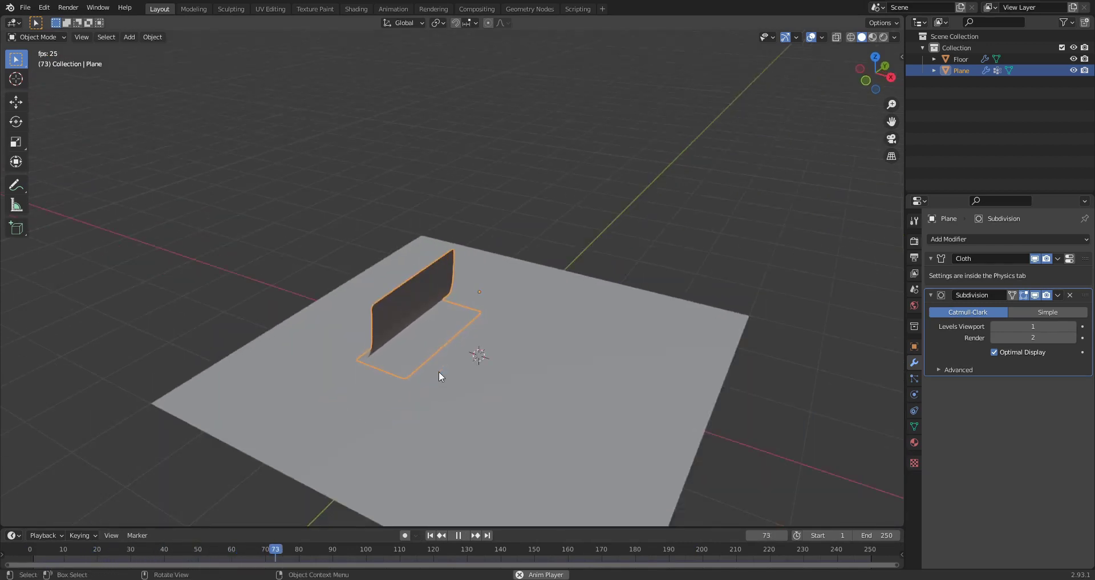
Step: Pause playback, return to frame 1, and hook the cloth plane's selected pinned-edge vertices to a new empty object
key("space")
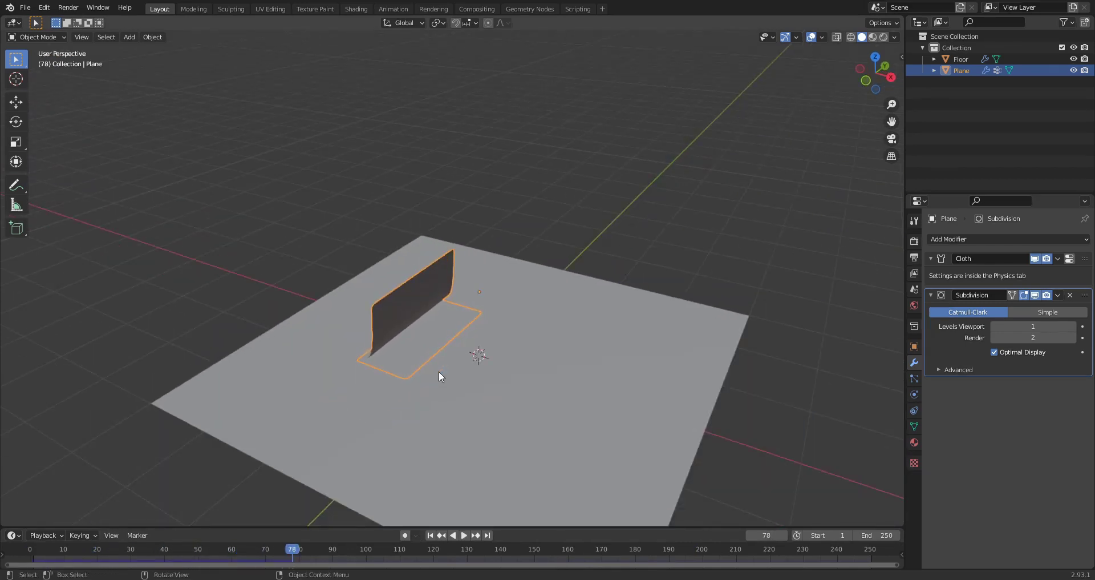
key("Tab")
middle_click_drag(419, 291, 442, 395)
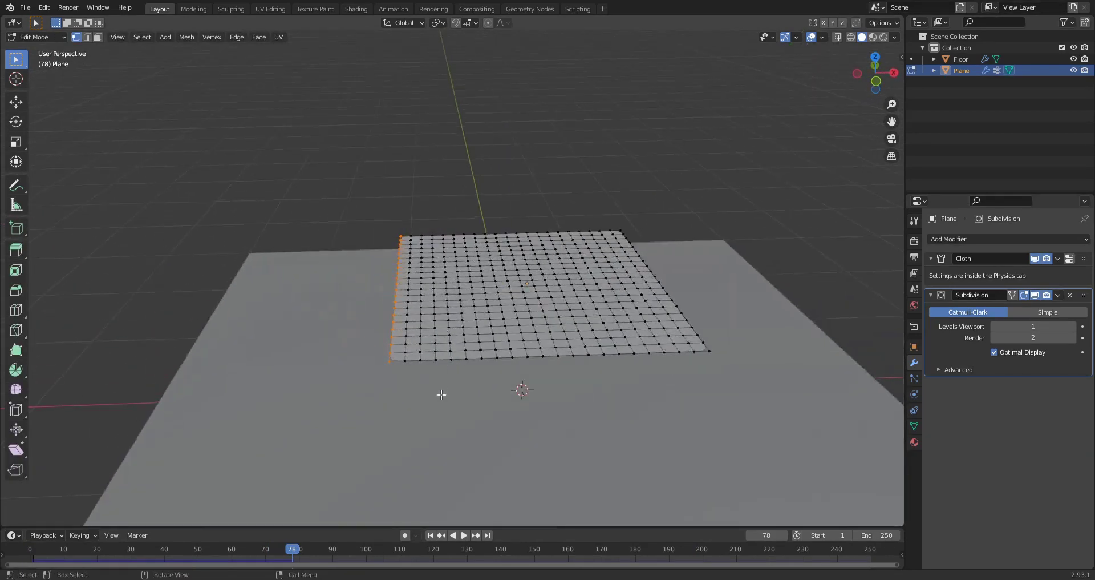
left_click(431, 534)
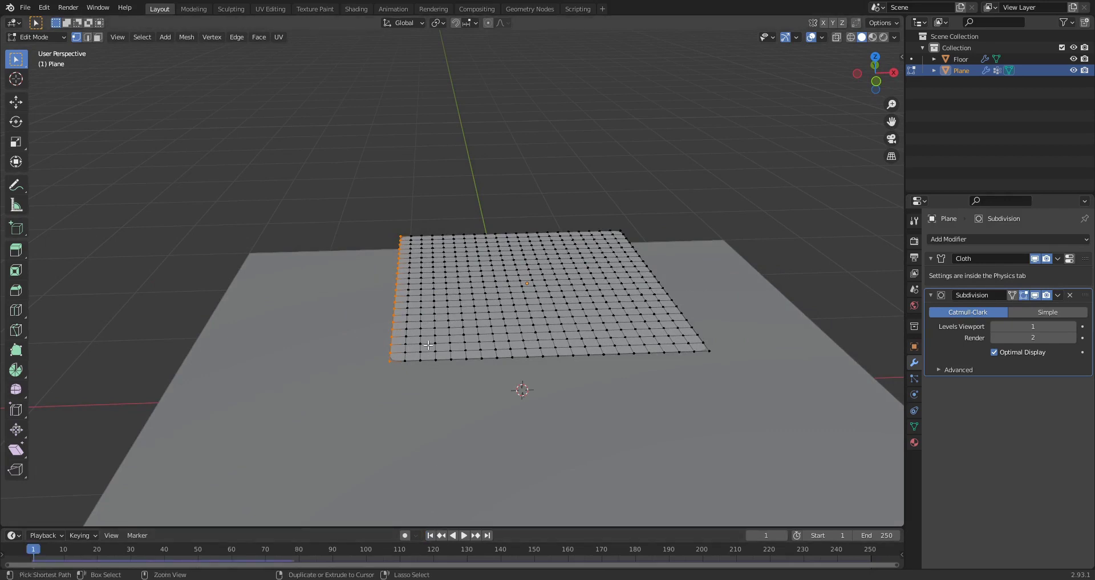
key("ctrl+h")
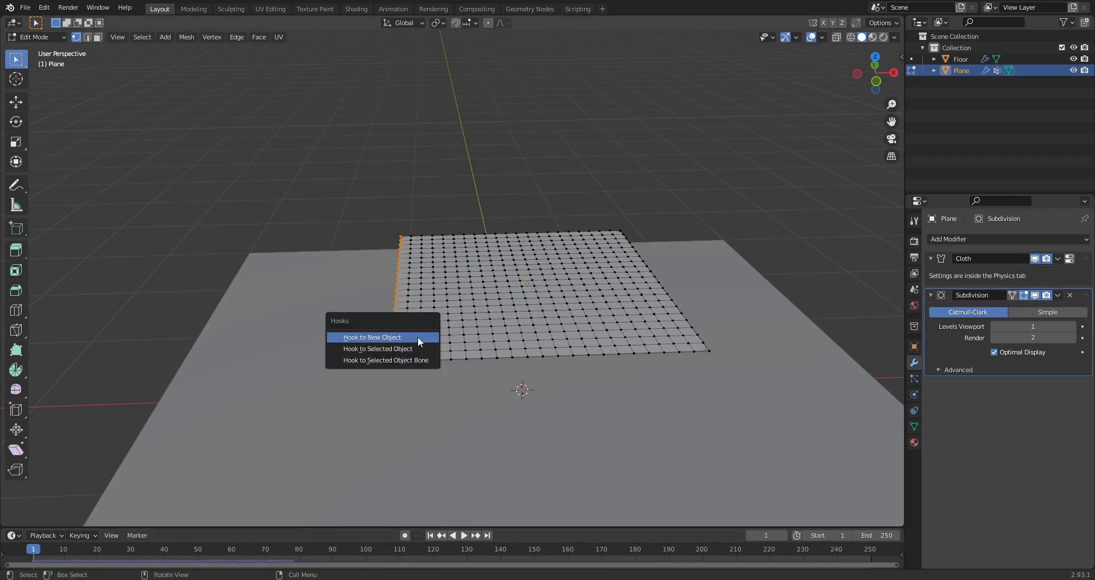
left_click(418, 337)
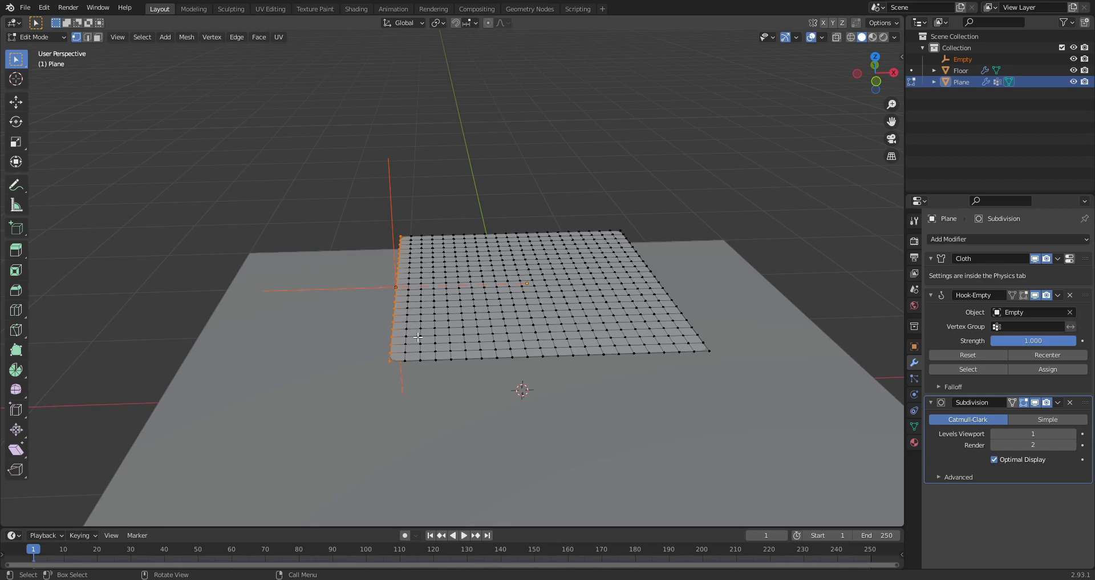
key("Tab")
Step: Play the simulation and try moving the hook empty to test whether the cloth's pinned edge follows it
scroll(418, 336, "down", 4)
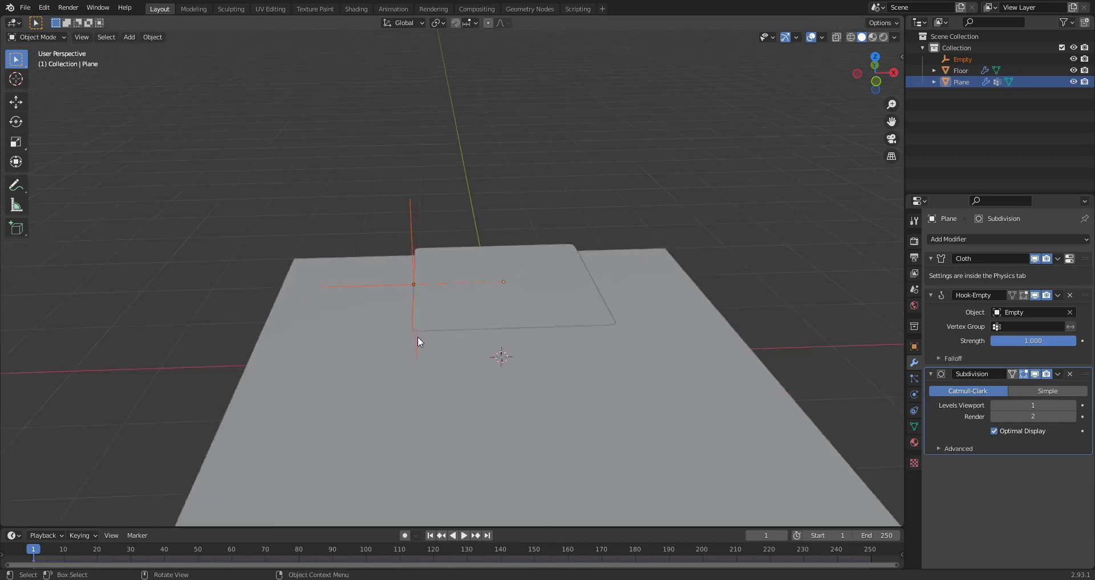
key("space")
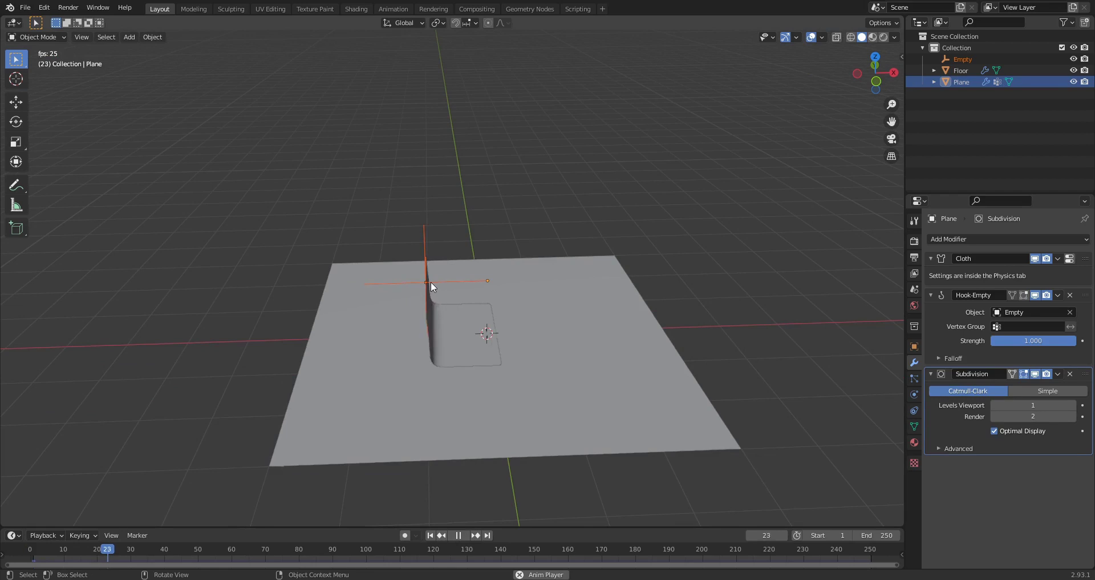
left_click(431, 281)
key("g")
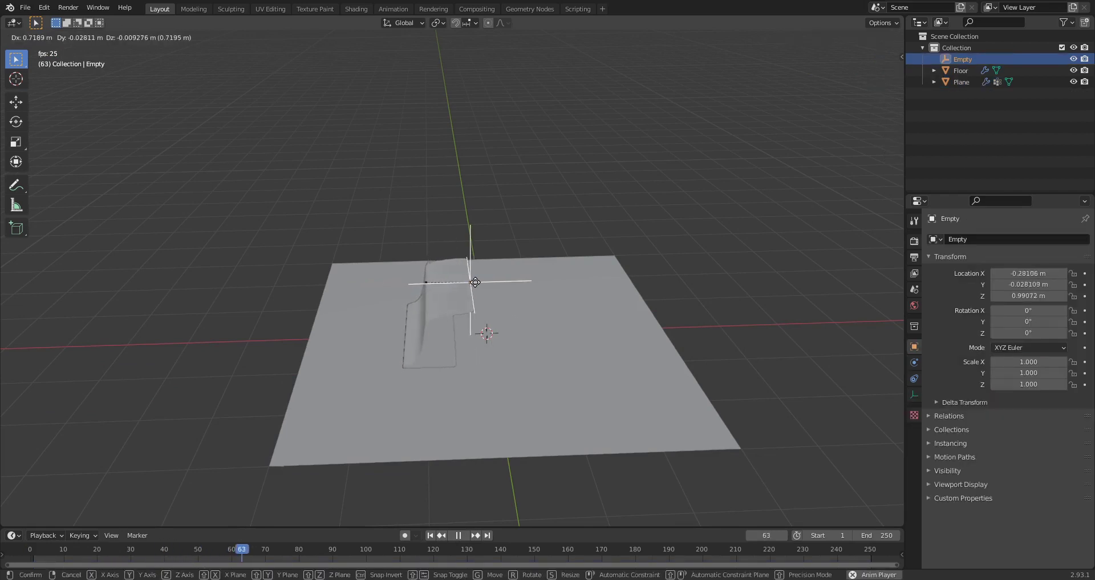
right_click(438, 288)
middle_click_drag(485, 296, 430, 296)
key("space")
scroll(430, 296, "up", 2)
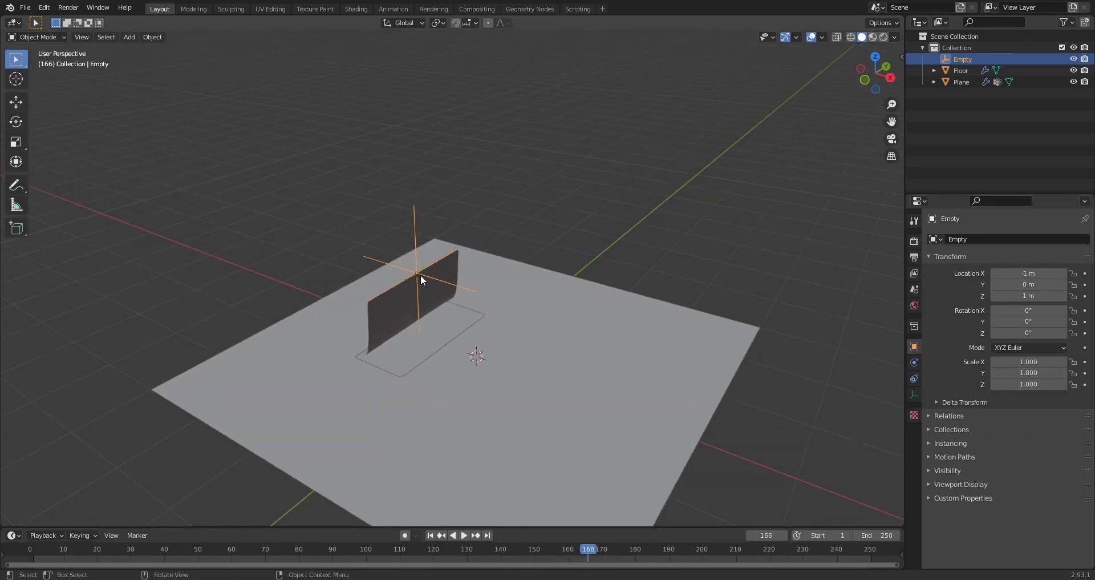
Step: Move the cloth plane's Hook modifier above its Cloth modifier in the modifier stack
left_click(423, 283)
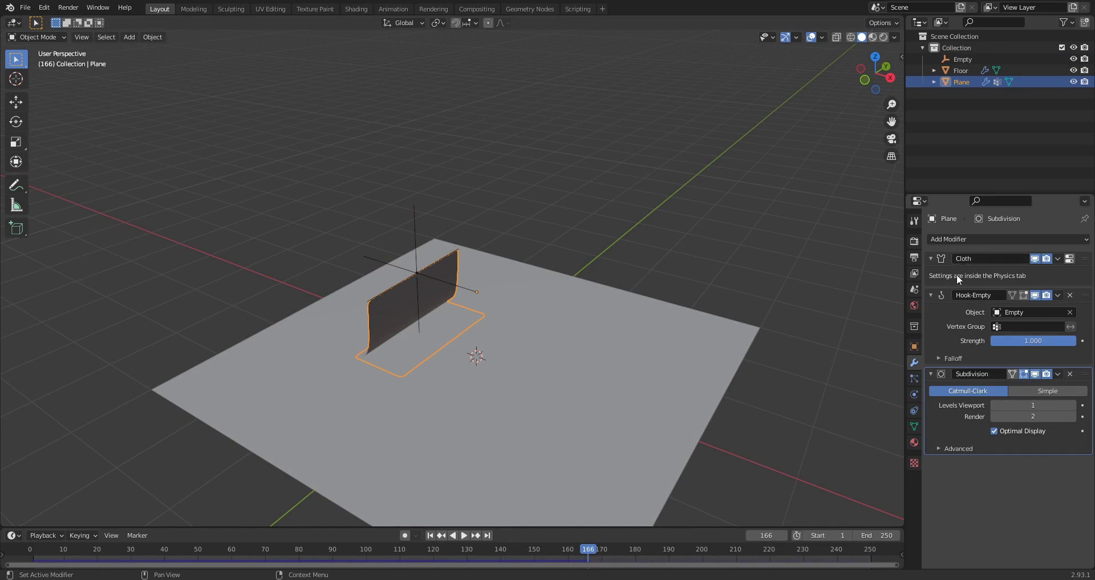
left_click_drag(1085, 295, 1080, 250)
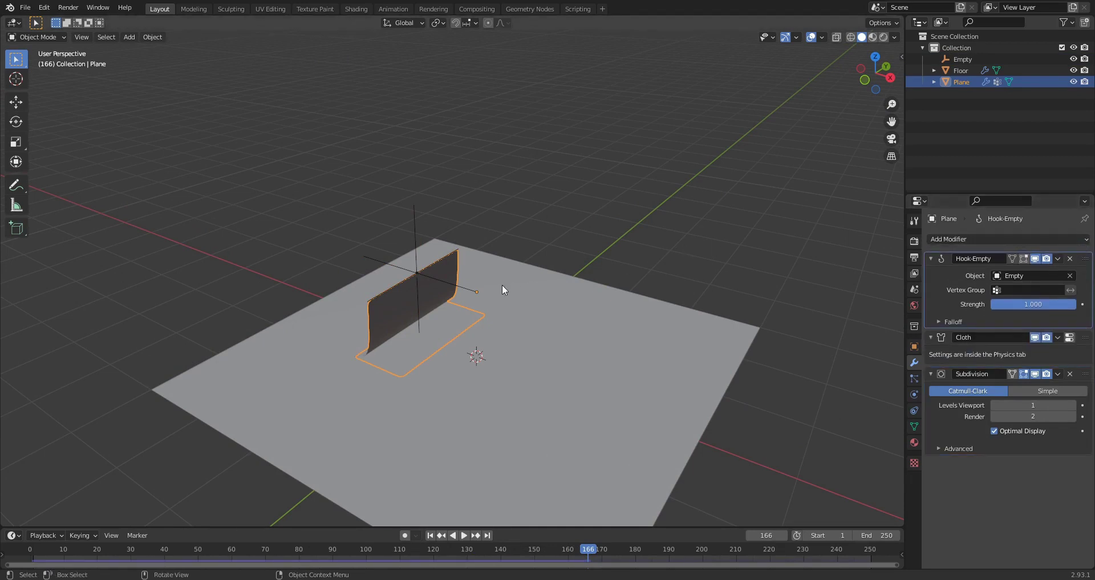
middle_click_drag(502, 290, 479, 280)
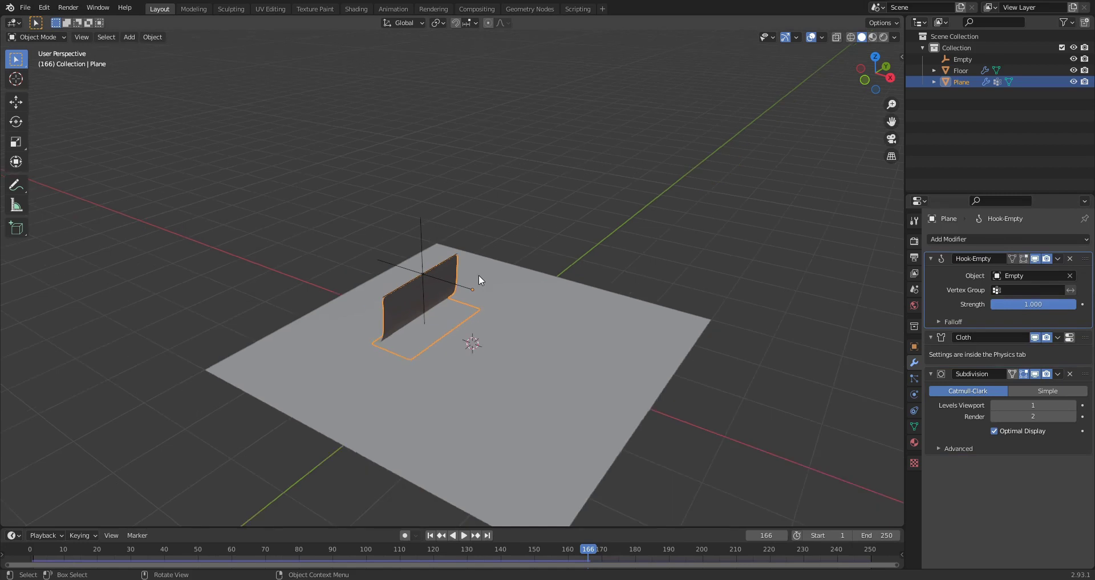
Step: Select the hook empty at frame 1 and insert a Location keyframe for it
left_click(430, 534)
left_click(425, 271)
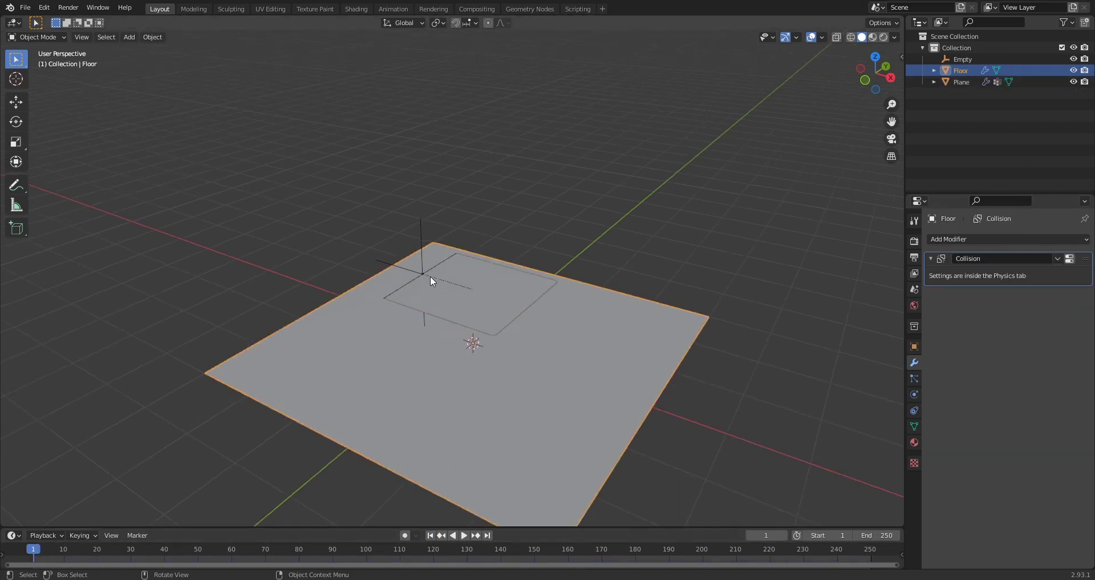
left_click(422, 273)
middle_click_drag(422, 273, 453, 287)
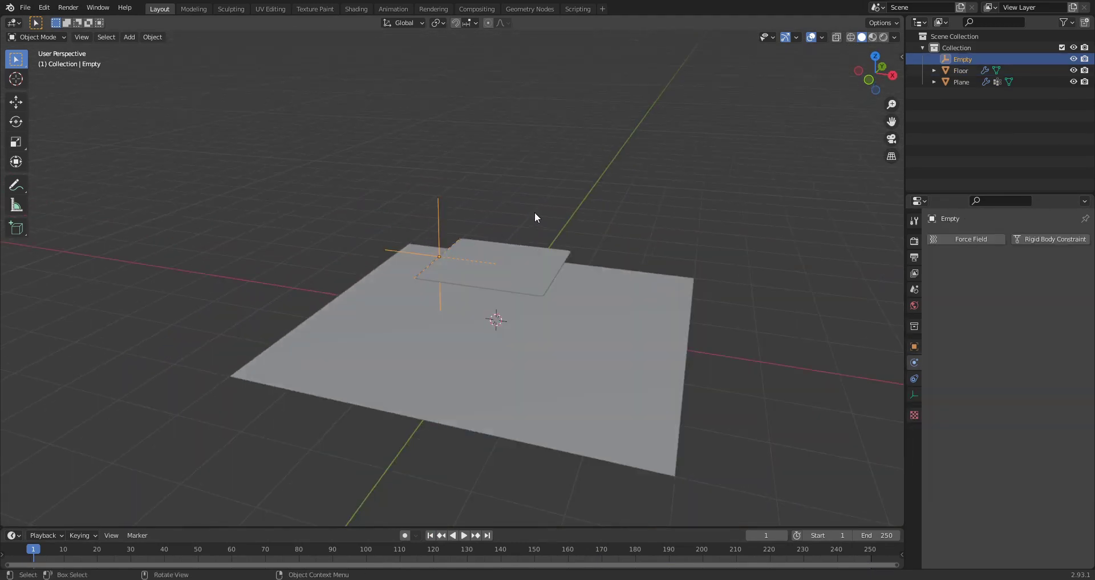
key("i")
left_click(536, 212)
Step: At frame 40, move the empty about 2.6 m along X and 0.42 m down along Z, and insert a Location keyframe
key("space")
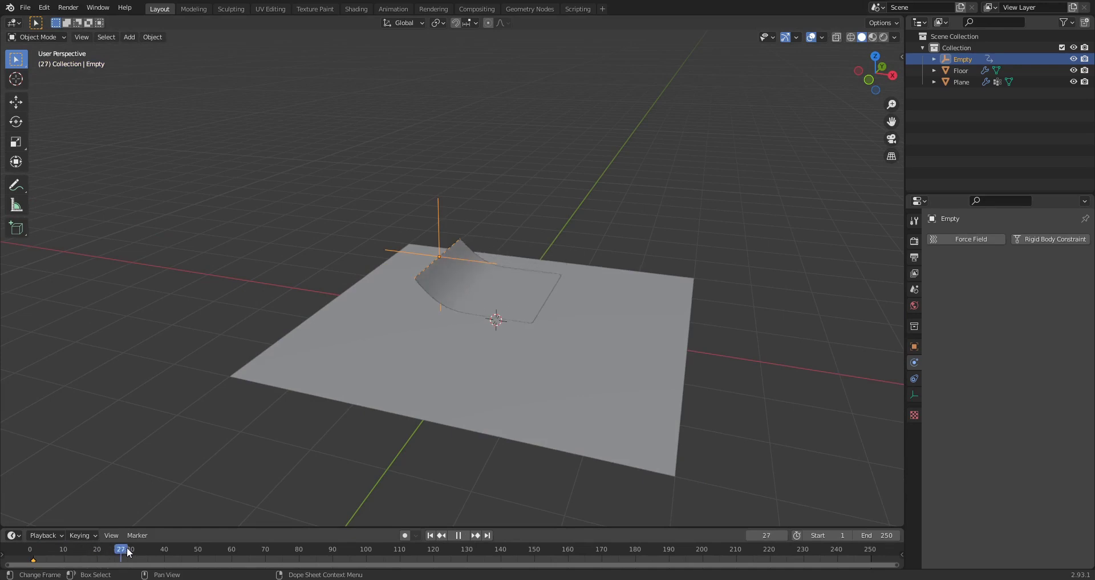
key("space")
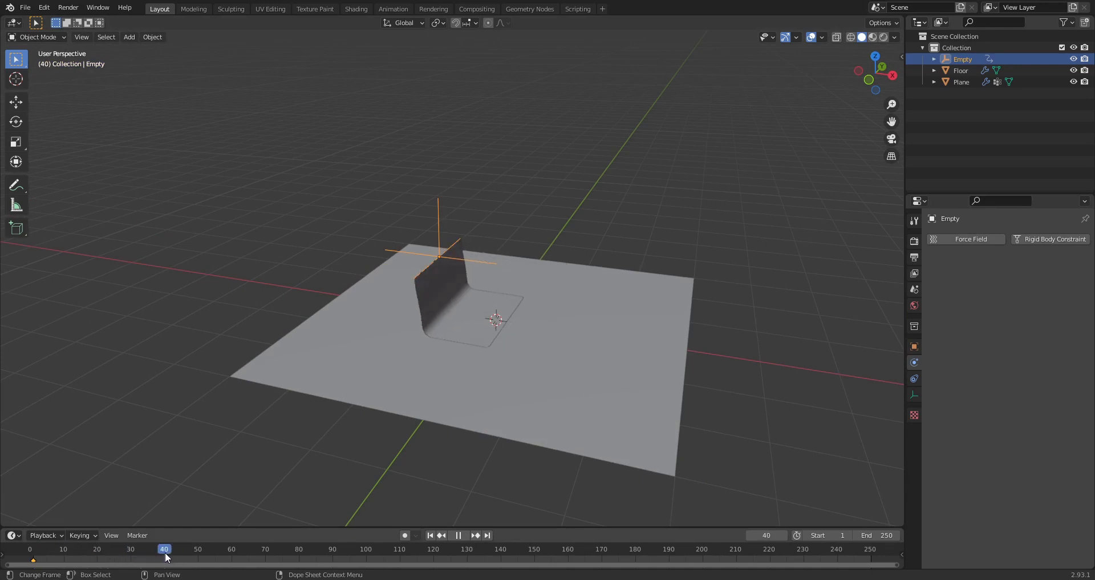
key("g")
key("y")
key("x")
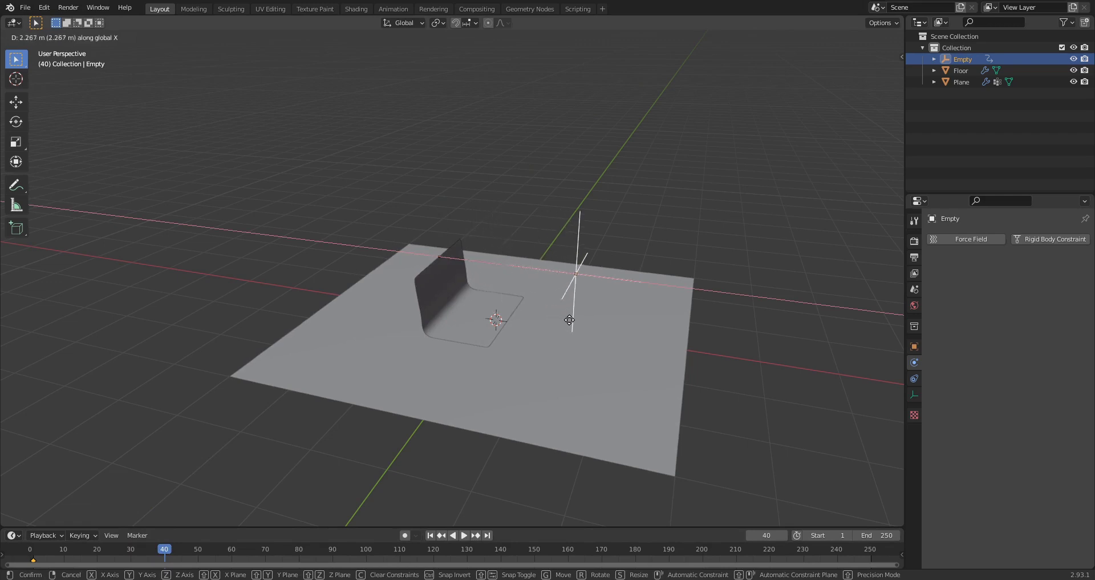
left_click(591, 324)
key("g")
key("z")
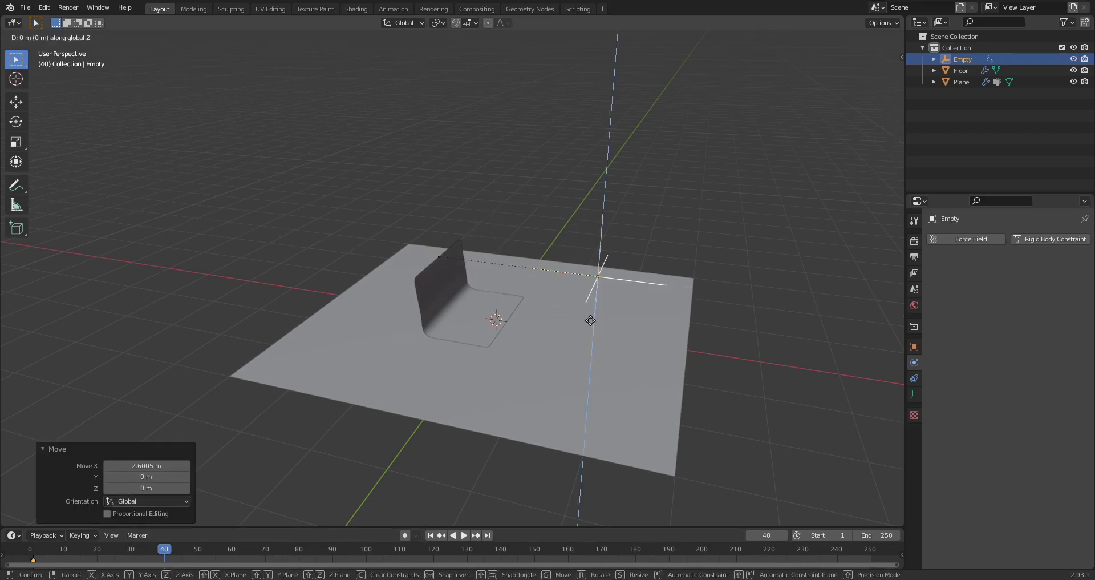
left_click(590, 345)
key("i")
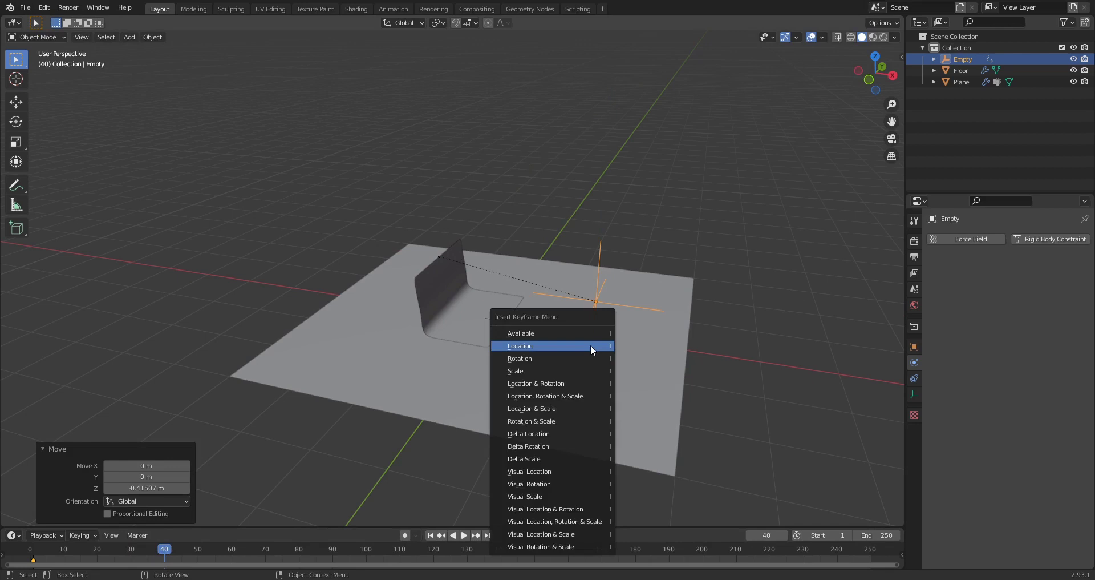
left_click(590, 344)
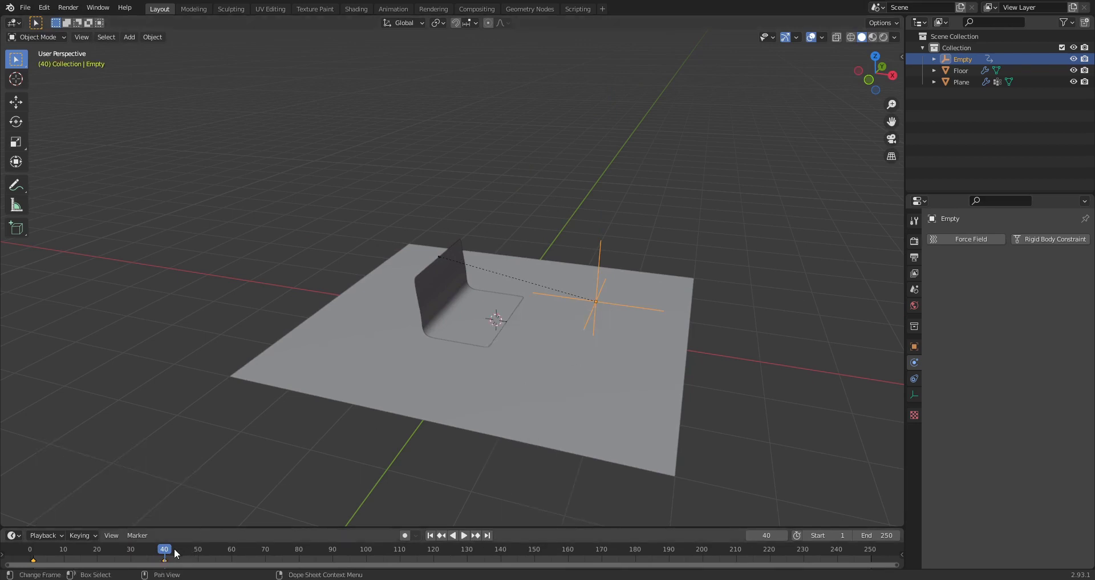
Step: At frame 80, move the empty about -2.66 m along X and 1.24 m up along Z, and insert a Location keyframe
key("space")
left_click_drag(210, 560, 300, 564)
key("g")
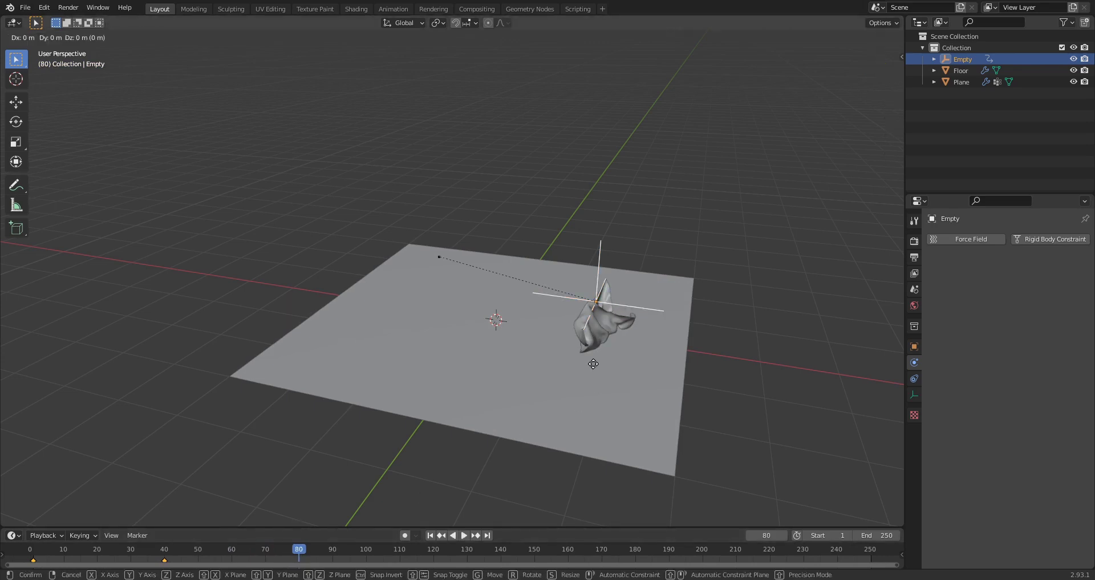
key("x")
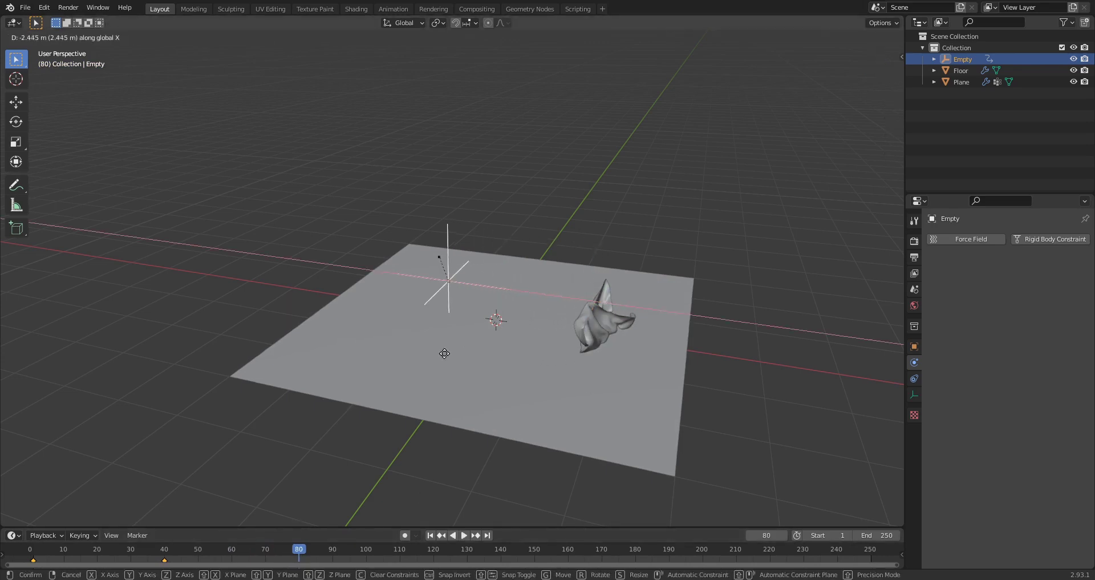
left_click(434, 351)
key("g")
key("z")
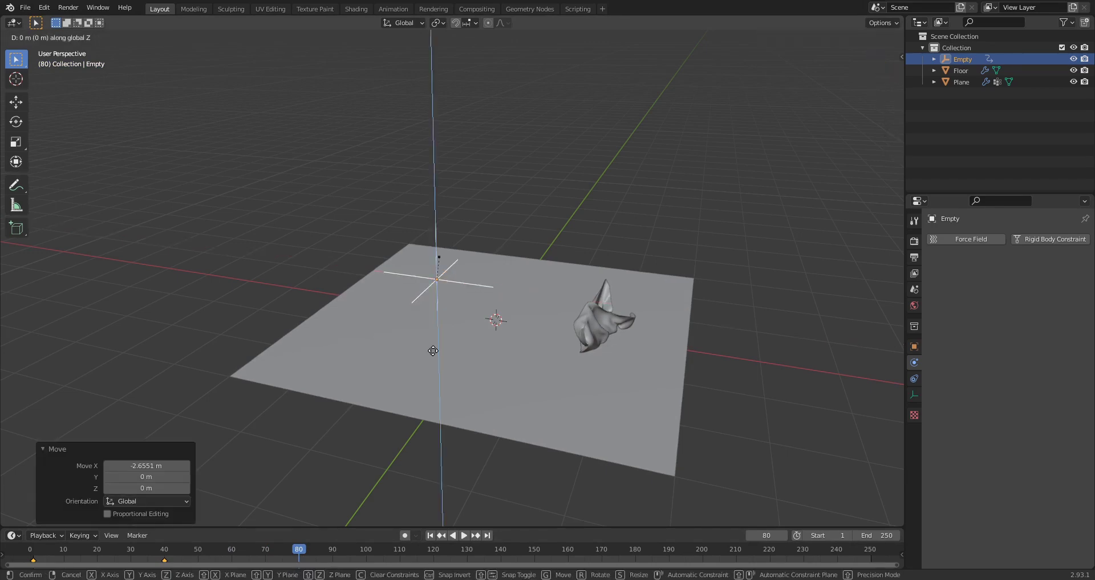
left_click(419, 282)
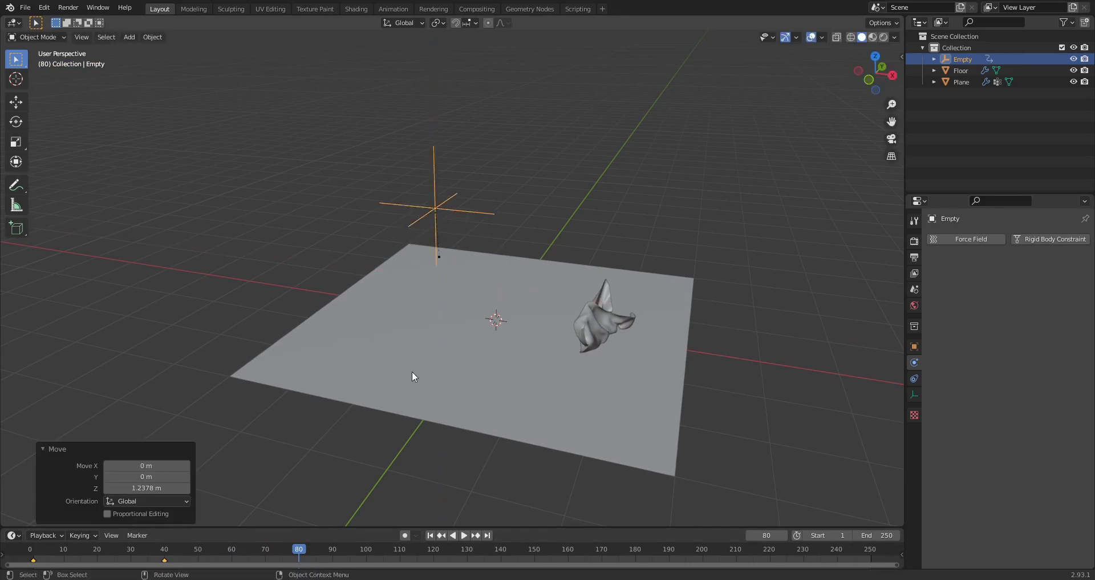
key("i")
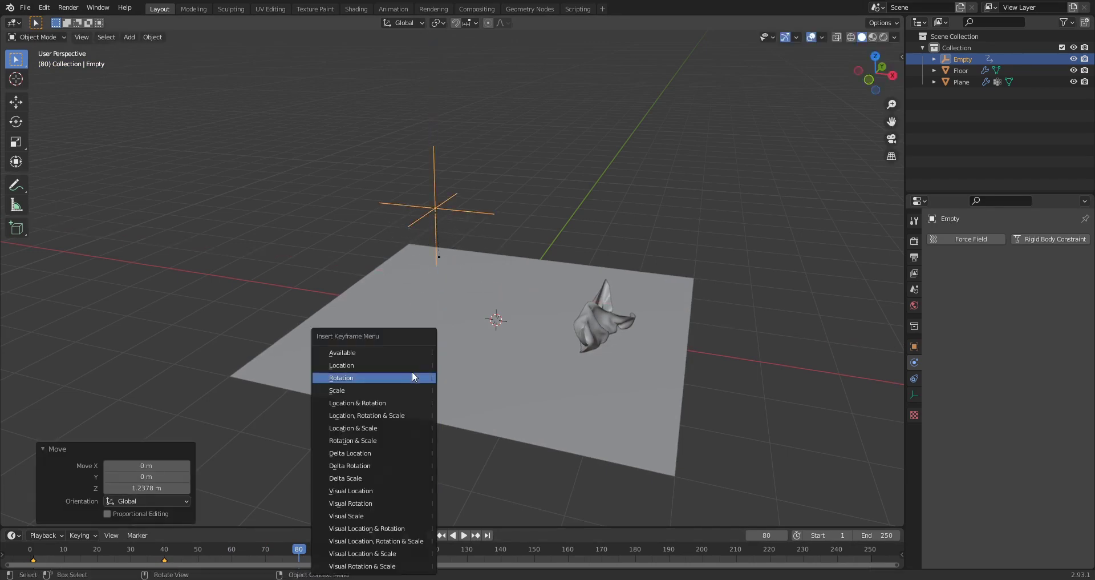
left_click(384, 364)
Step: Return to frame 1, deselect the empty, and play the simulation to check how the cloth follows its animated motion
key("shift+Left")
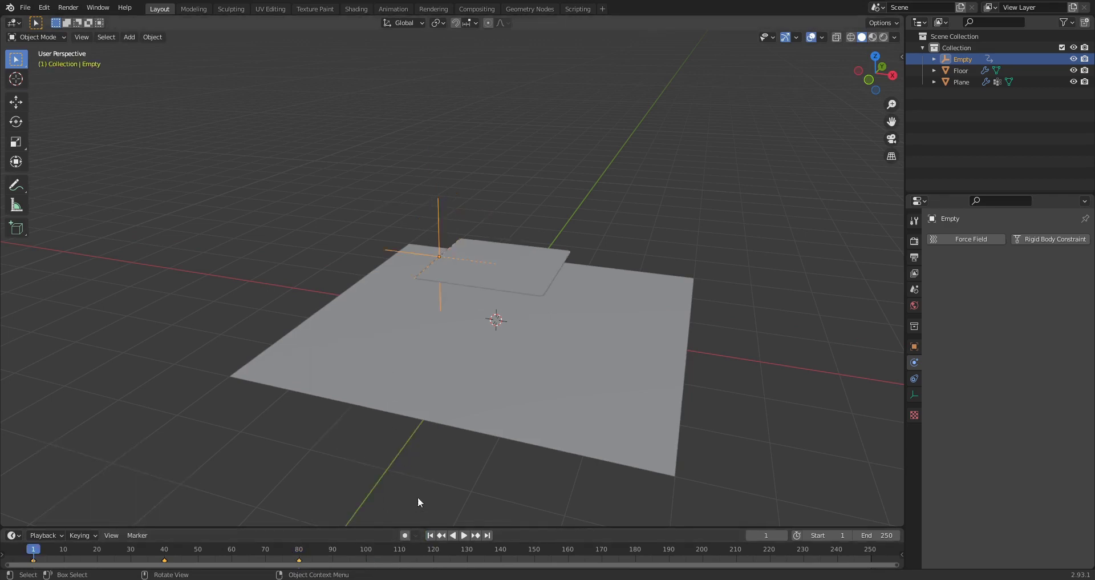
left_click(377, 430)
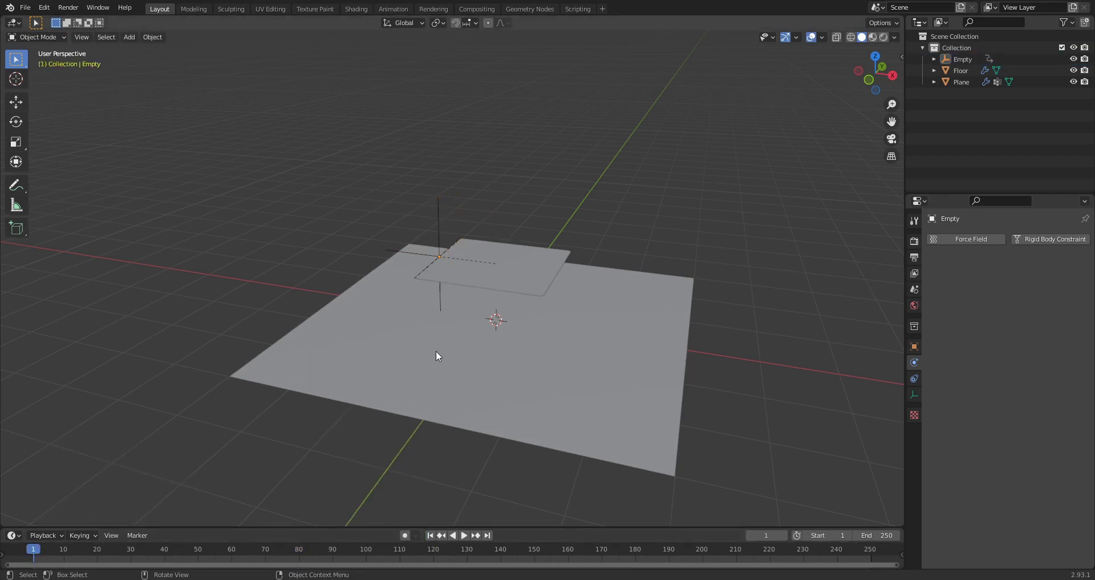
key("space")
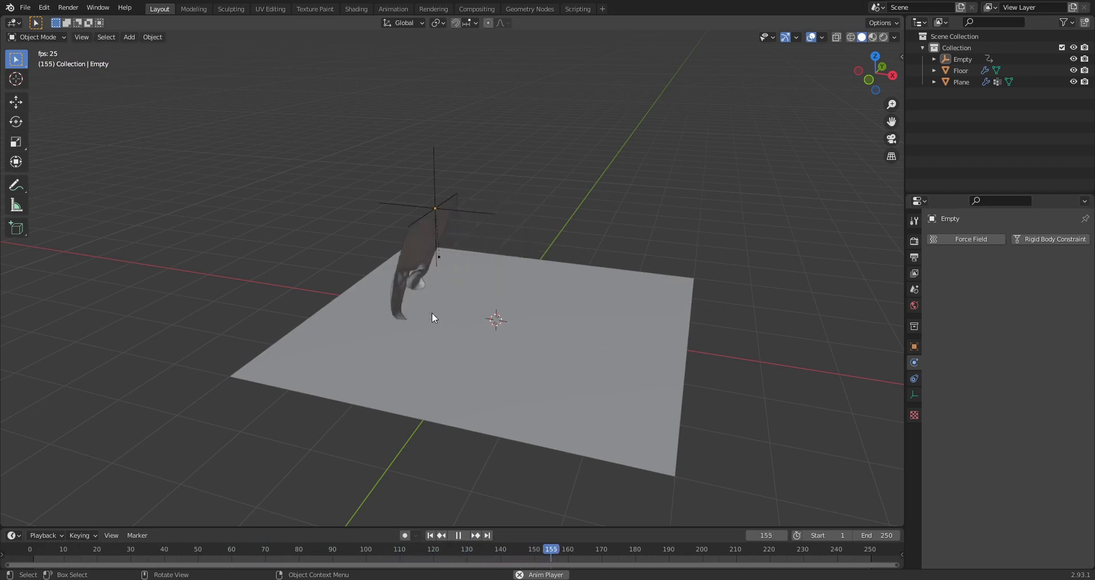
key("space")
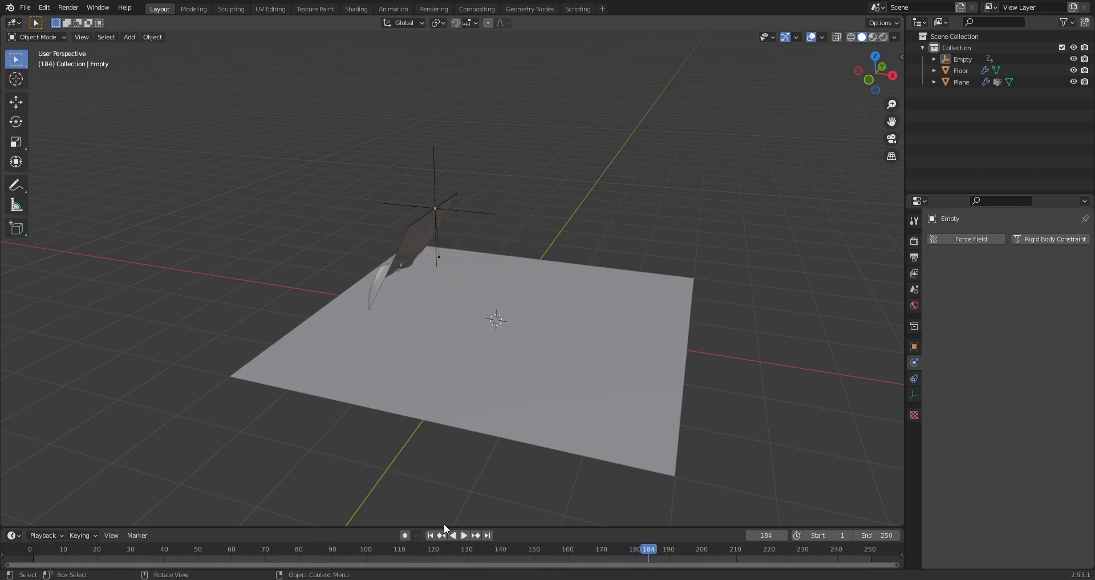
Step: Return to frame 1, select the cloth plane, and bake its cloth simulation cache for frames 1 to 250
left_click(430, 534)
left_click(478, 268)
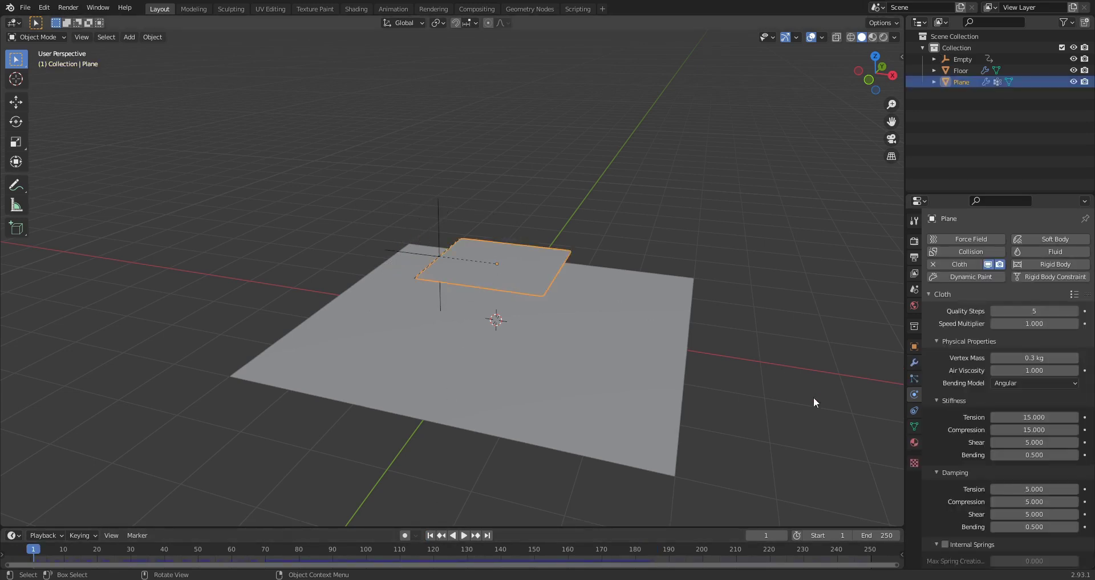
scroll(971, 414, "down", 8)
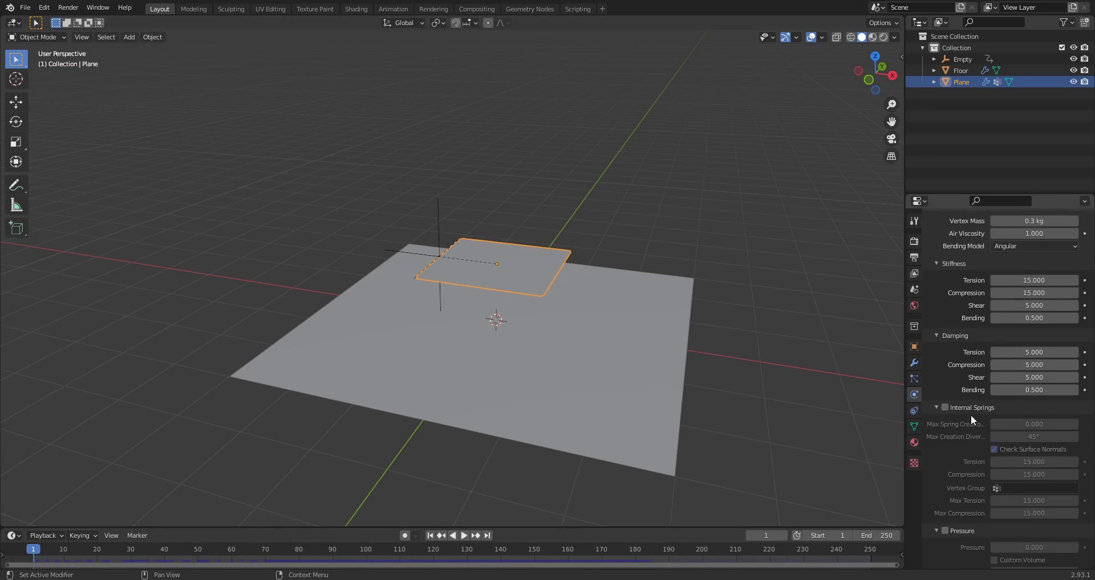
scroll(970, 414, "down", 12)
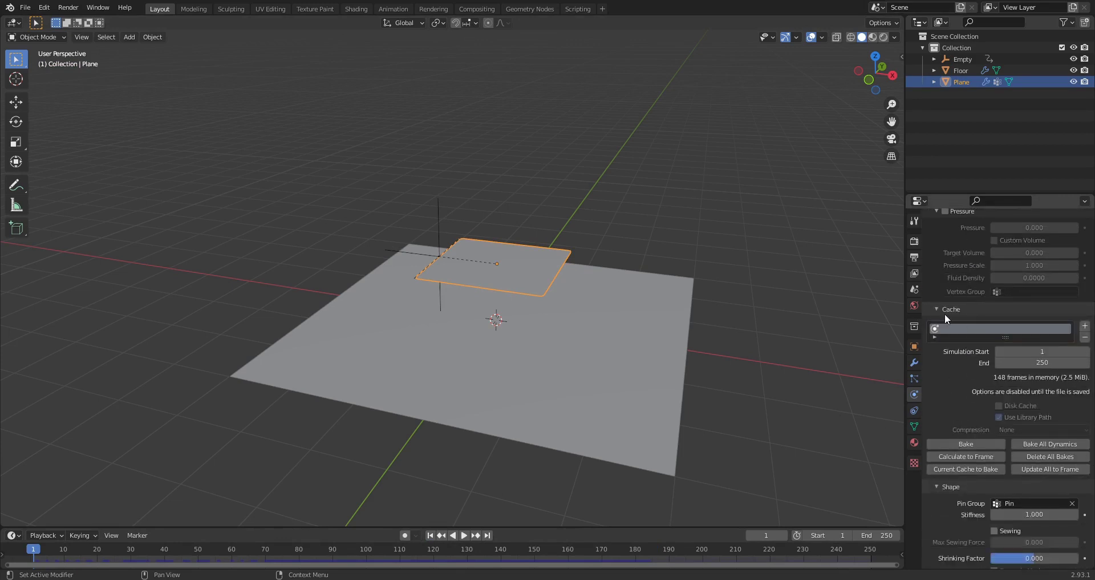
left_click(947, 310)
left_click(939, 310)
scroll(970, 422, "down", 2)
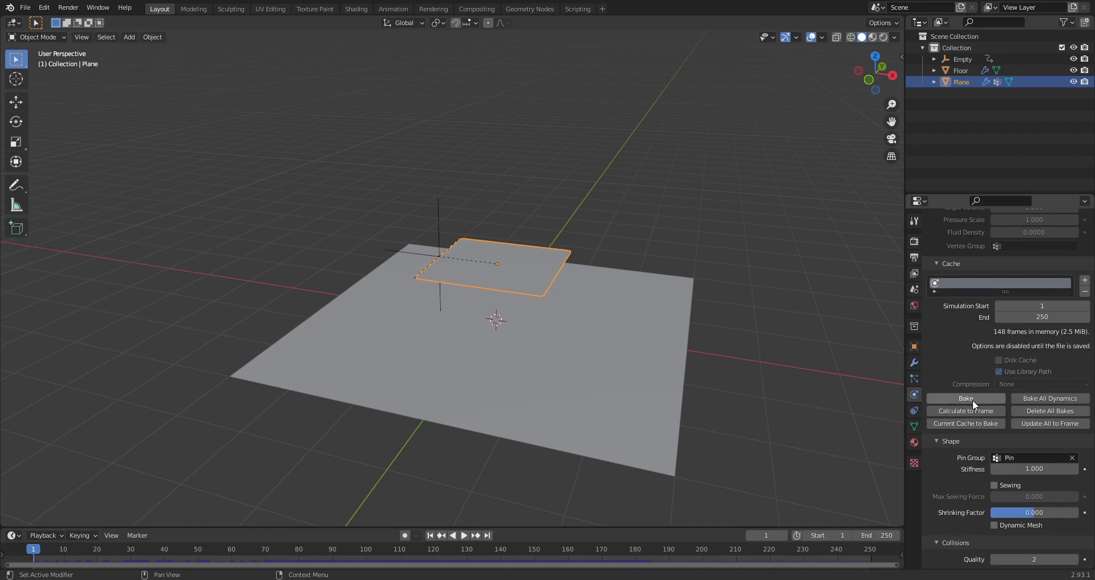
left_click(973, 399)
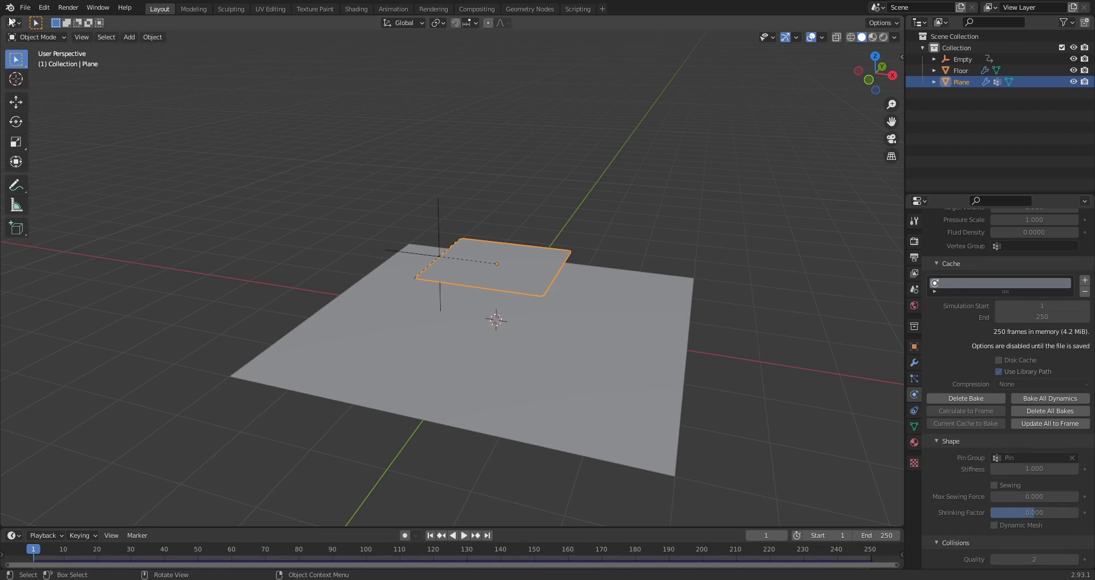
Step: Save the file and play the baked cloth animation with the plane deselected
left_click(25, 7)
key("ctrl+s")
left_click(616, 187)
key("space")
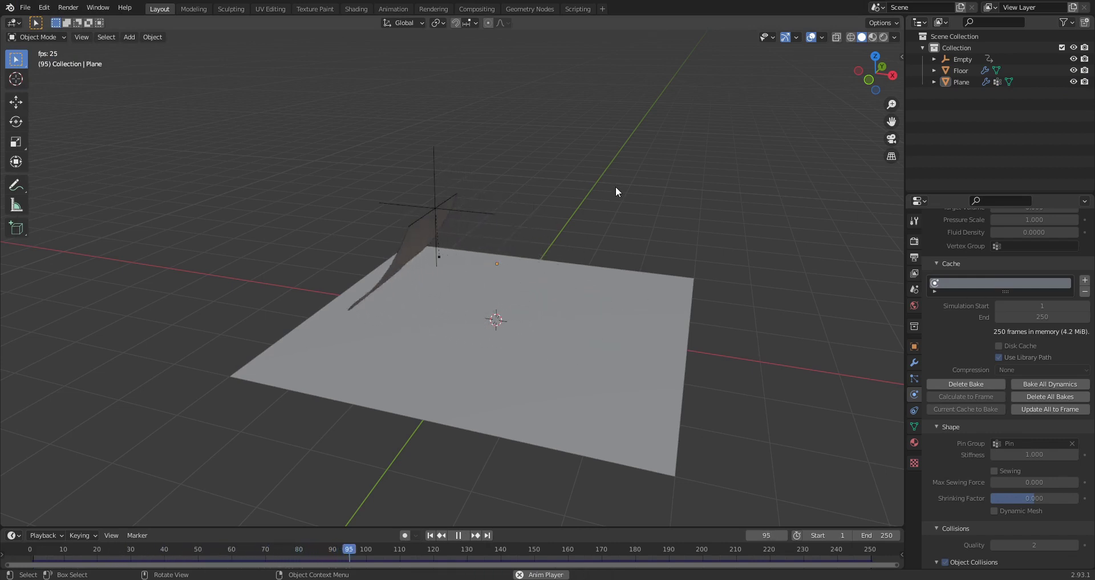
Step: Stop the baked playback at frame 215 and examine the hanging cloth and hook empty from several angles
middle_click_drag(591, 211, 449, 248)
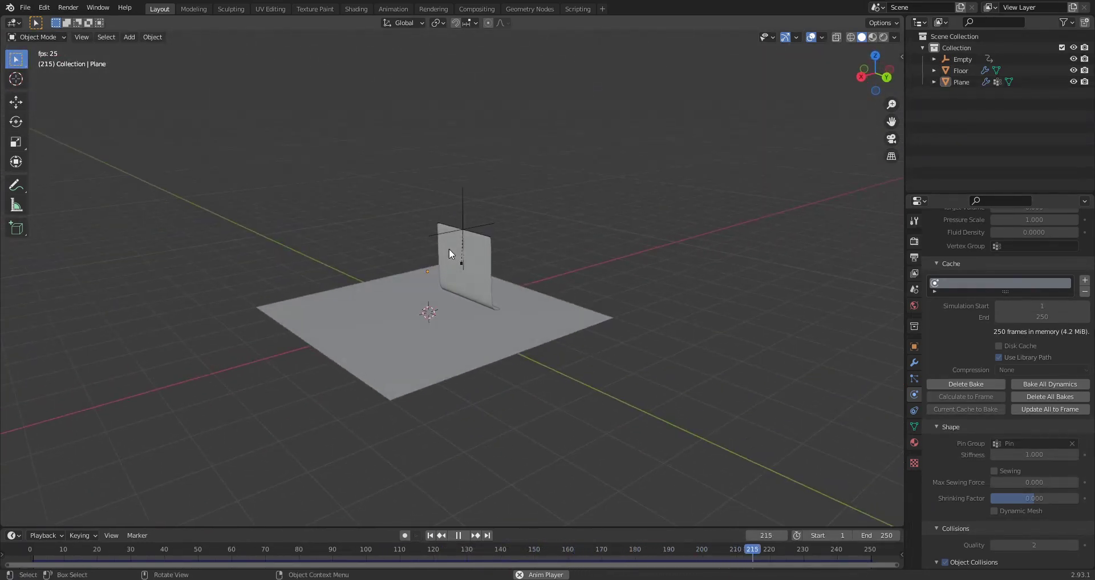
key("space")
middle_click_drag(458, 323, 577, 313)
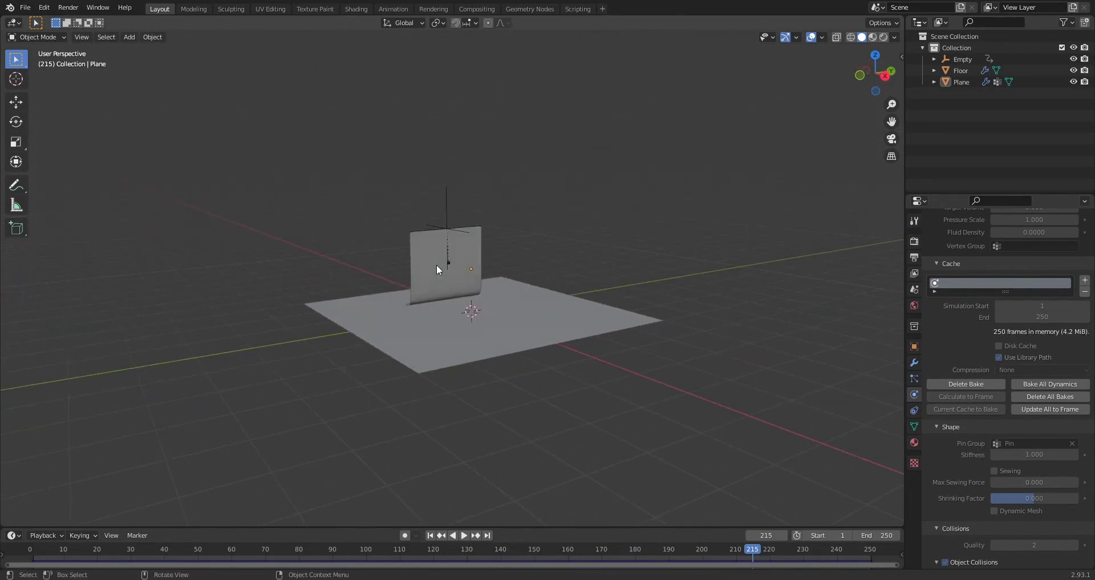
scroll(440, 262, "up", 3)
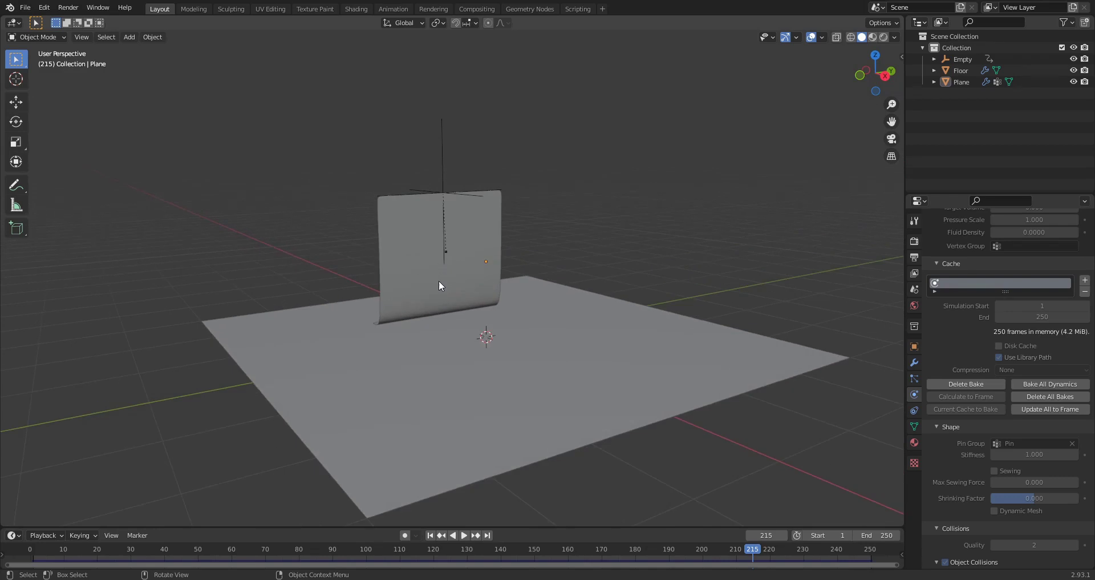
scroll(439, 281, "down", 2)
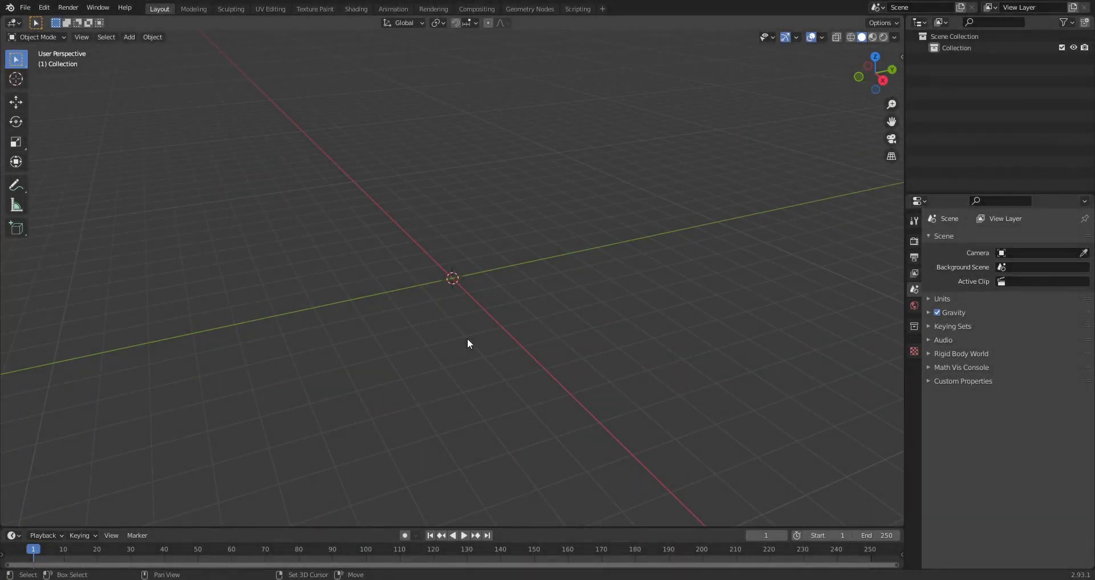
Step: Add a mesh plane at the origin of the empty scene and scale it to 3.000
key("shift+a")
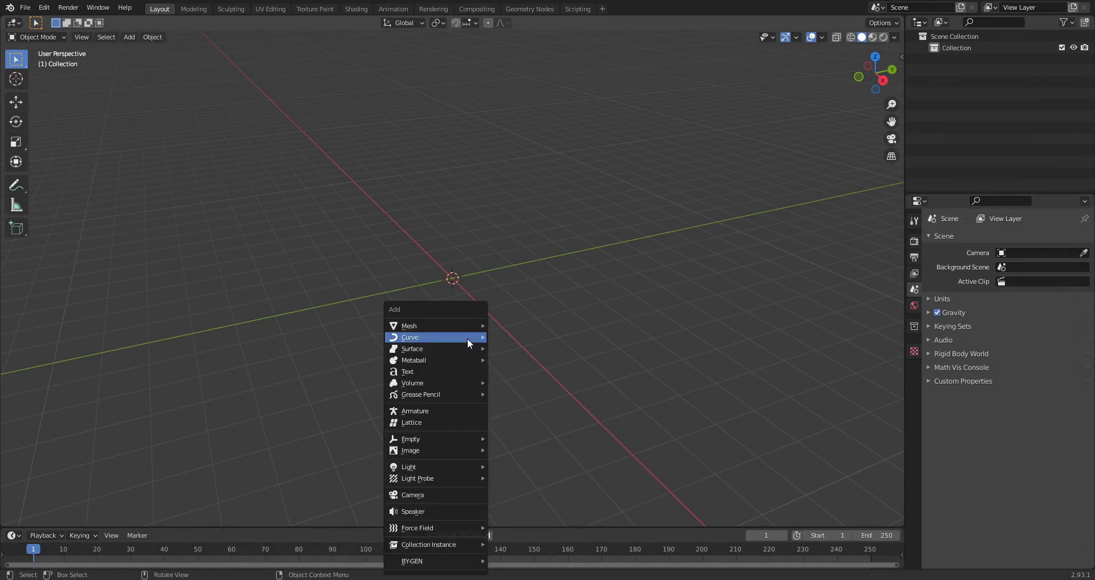
mouse_move(467, 339)
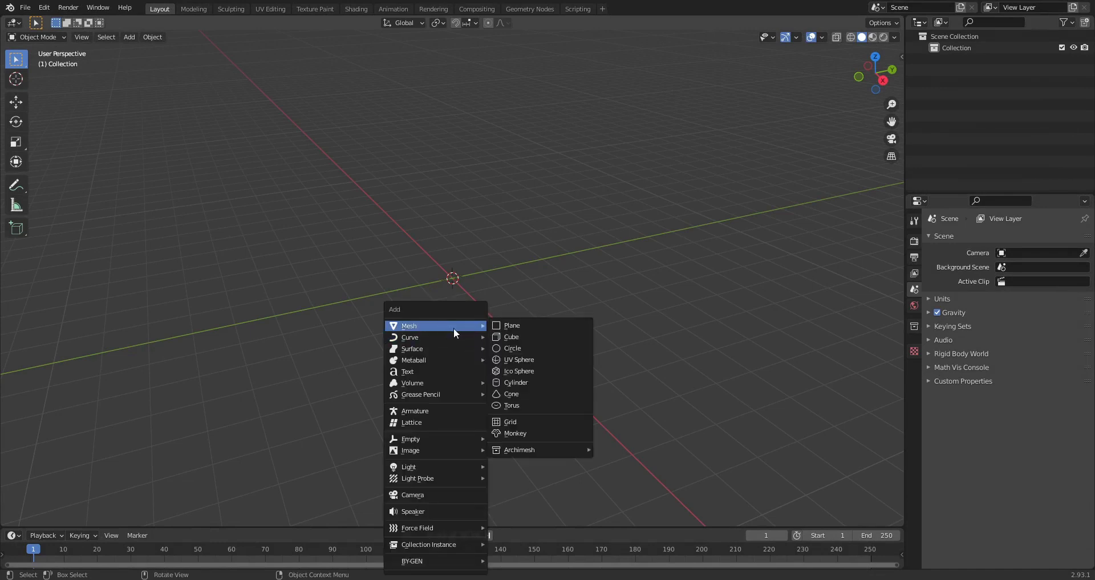
left_click(494, 325)
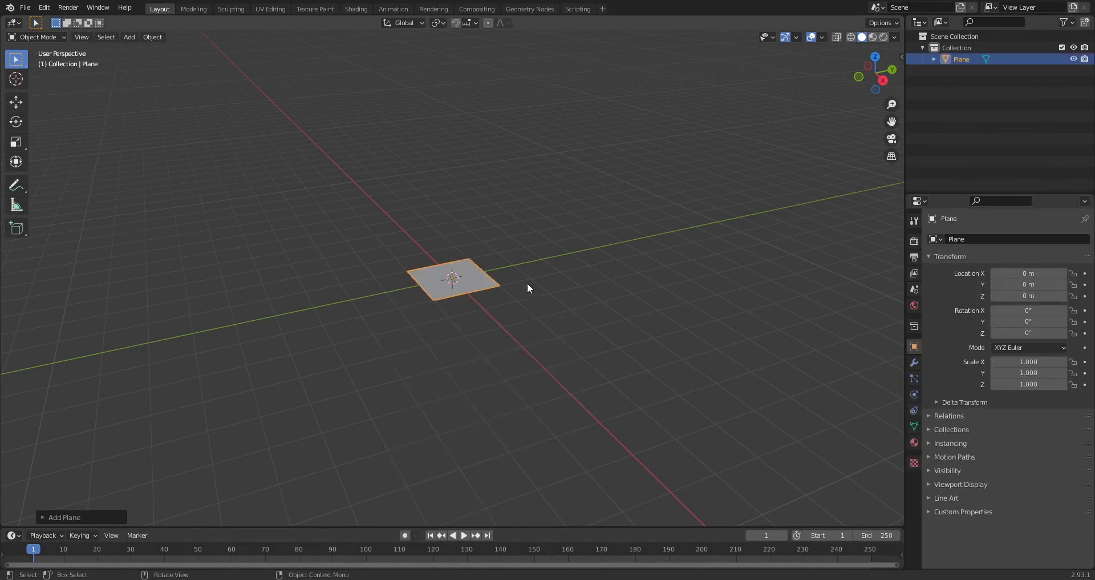
key("s")
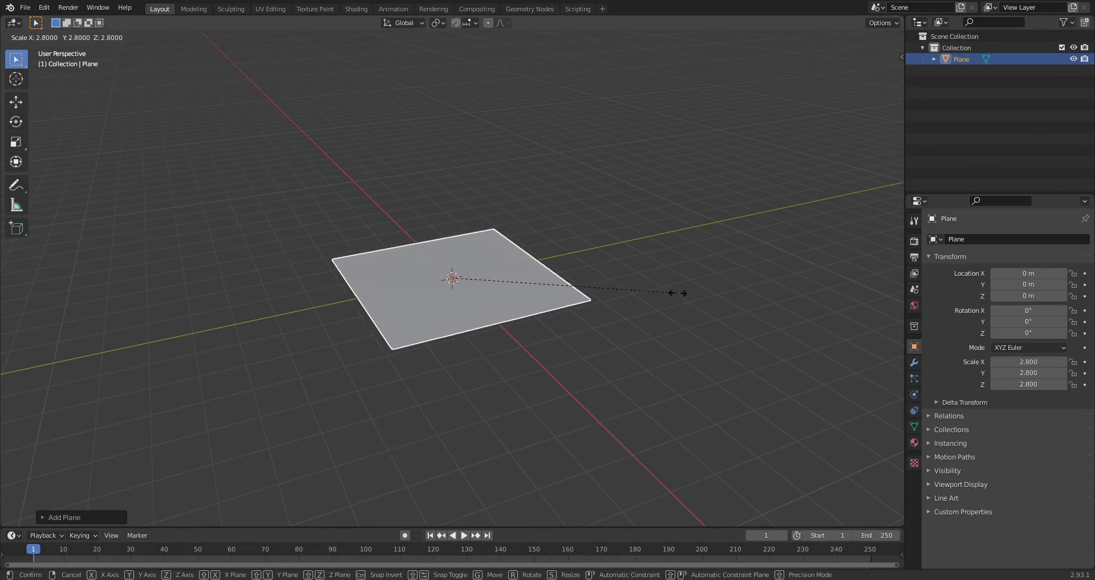
left_click(696, 297)
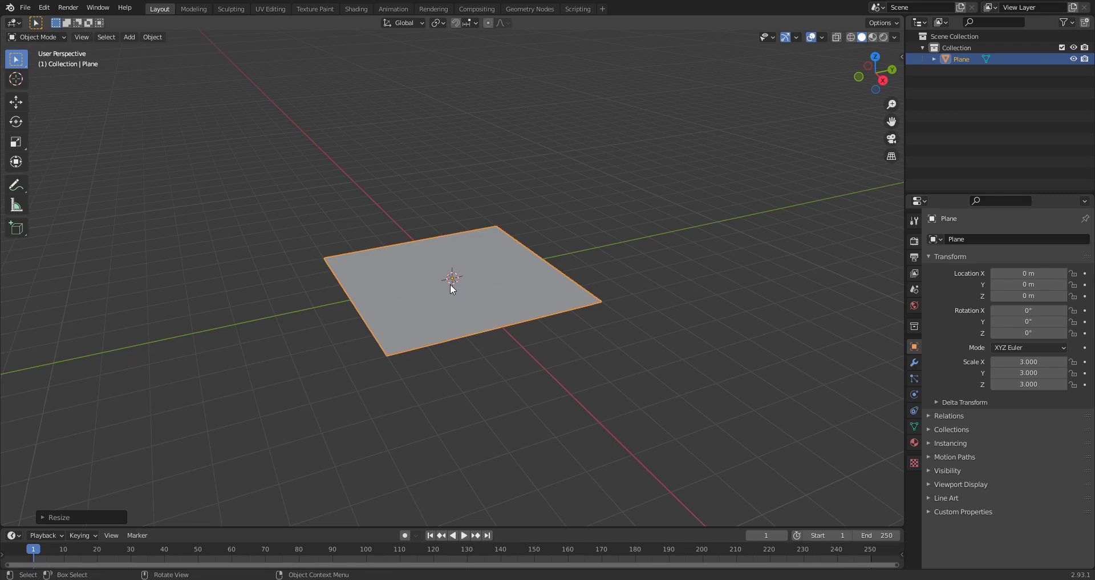
Step: Rename the large plane as Floor
double_click(963, 60)
type("Flou")
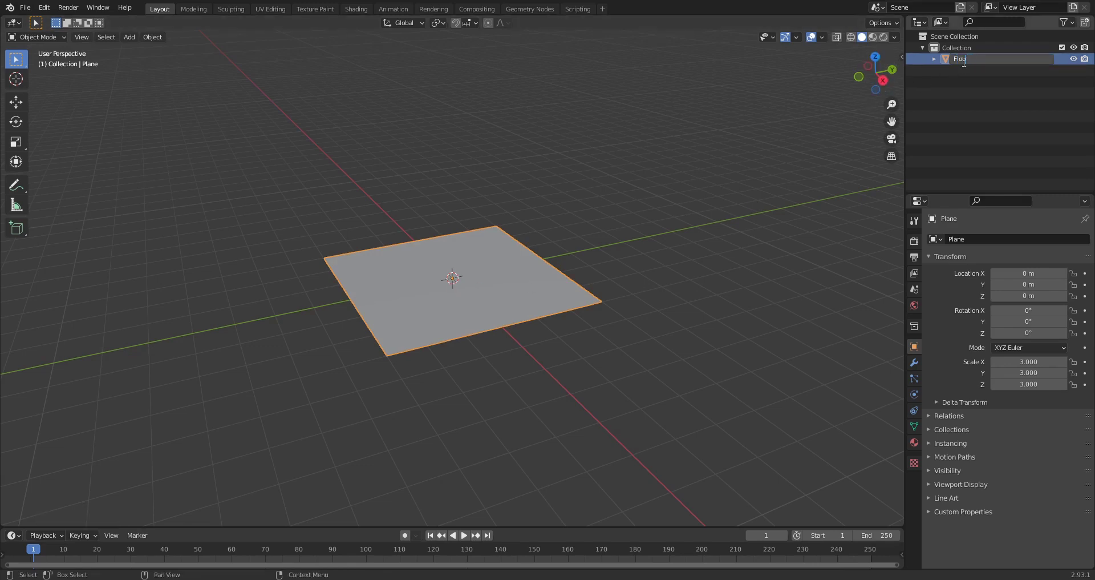
type("r")
key("Return")
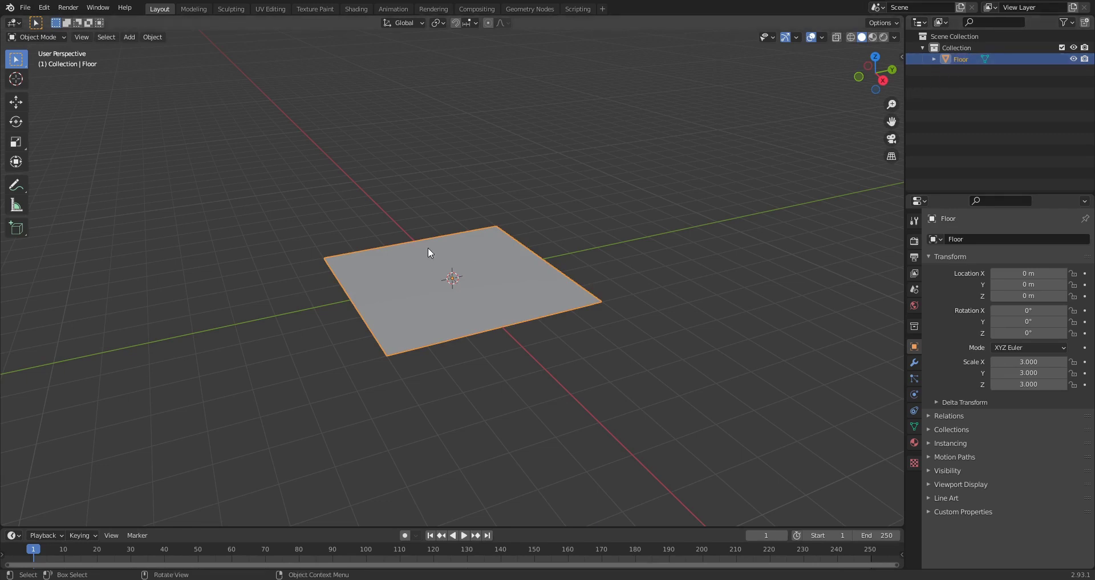
Step: Add a second mesh plane at the origin and scale it down to 0.600
key("shift+a")
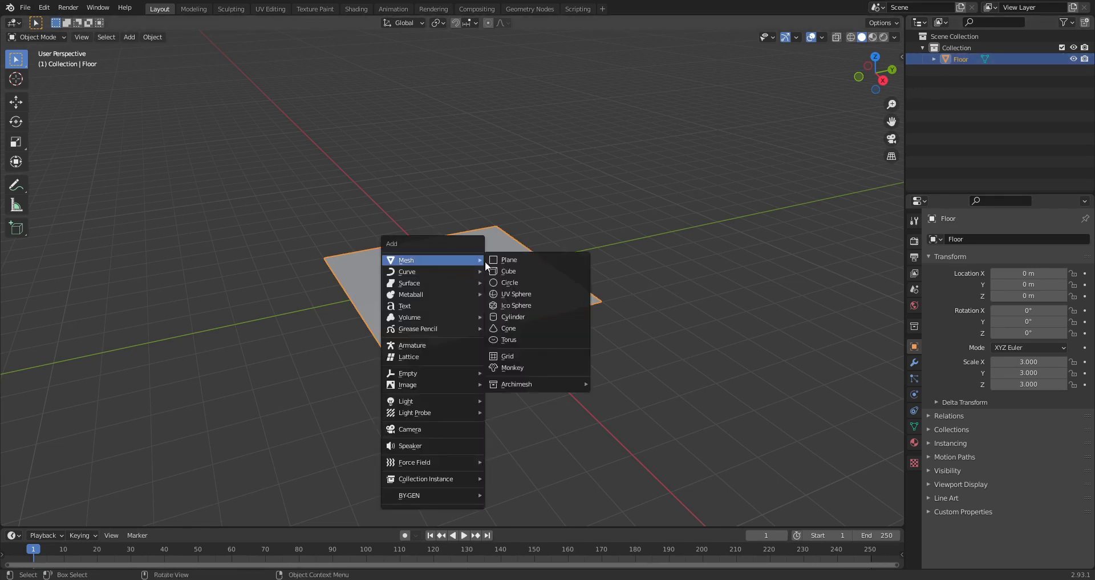
left_click(502, 257)
scroll(498, 284, "up", 2)
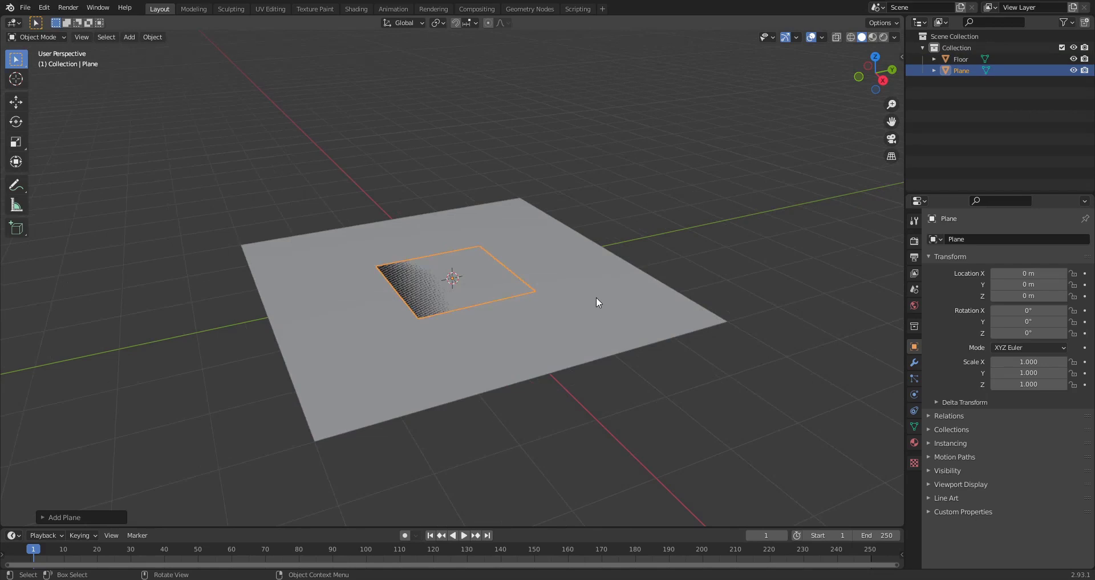
key("s")
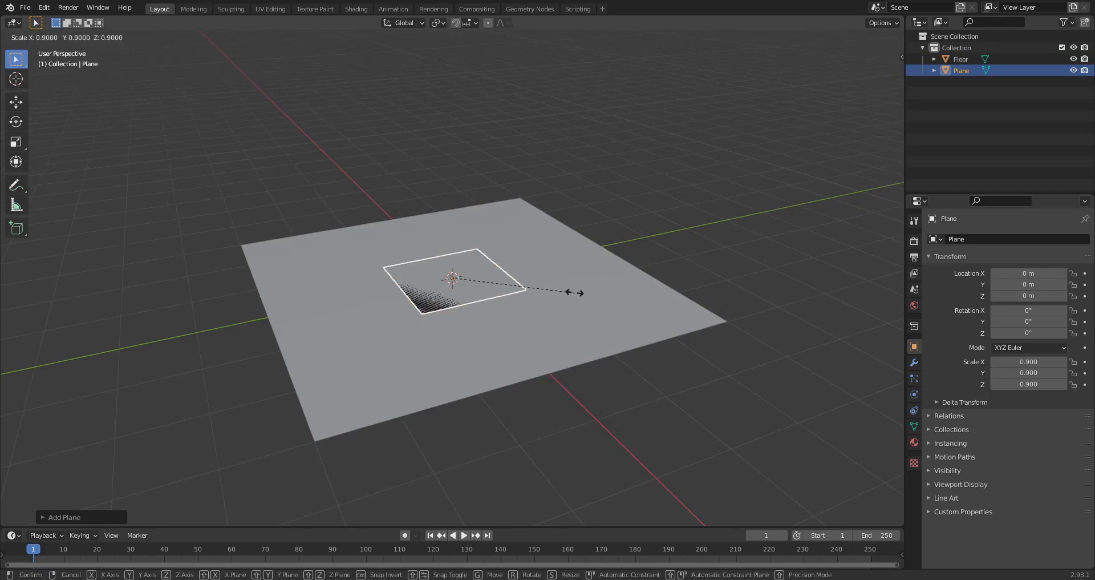
left_click(536, 283)
Step: Raise the small plane 1 m along Z above the floor
type("gz")
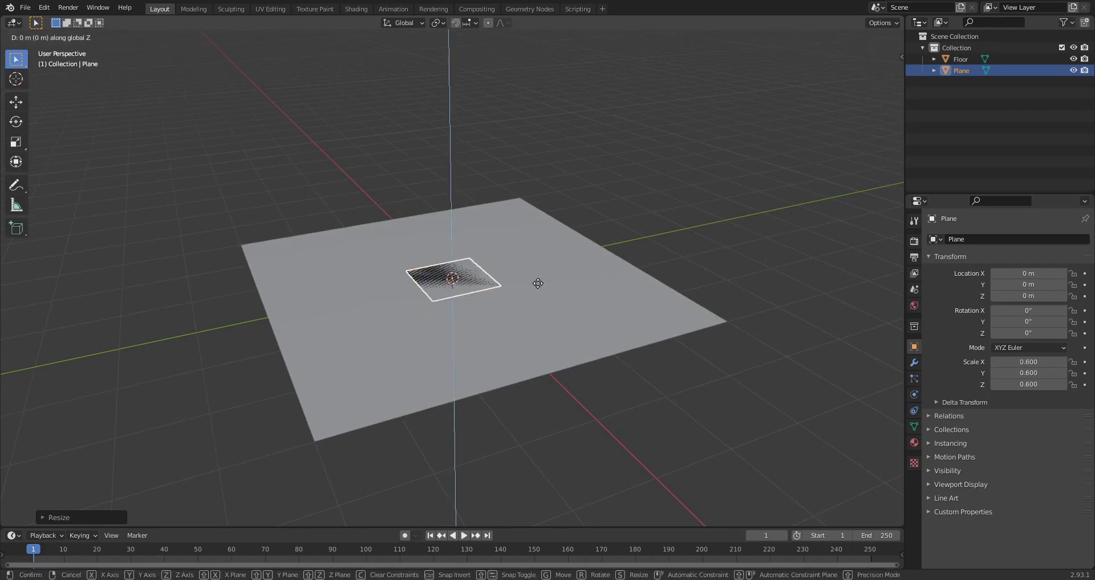
type("1")
key("Return")
Step: Subdivide the small plane's mesh with 10 cuts in Edit Mode
scroll(516, 268, "up", 3)
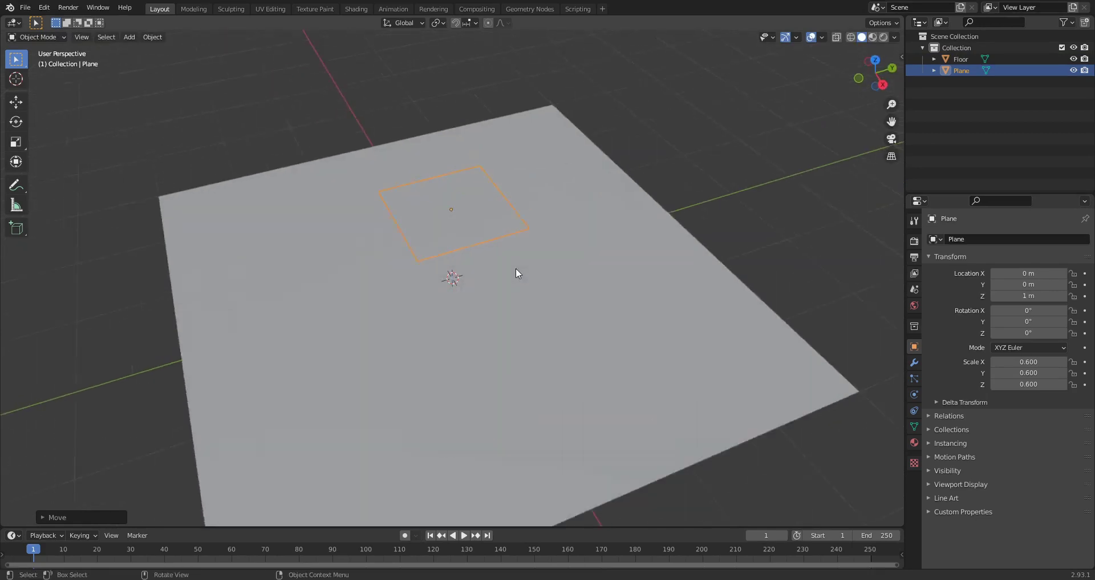
key("Tab")
middle_click_drag(515, 268, 485, 318)
right_click(473, 295)
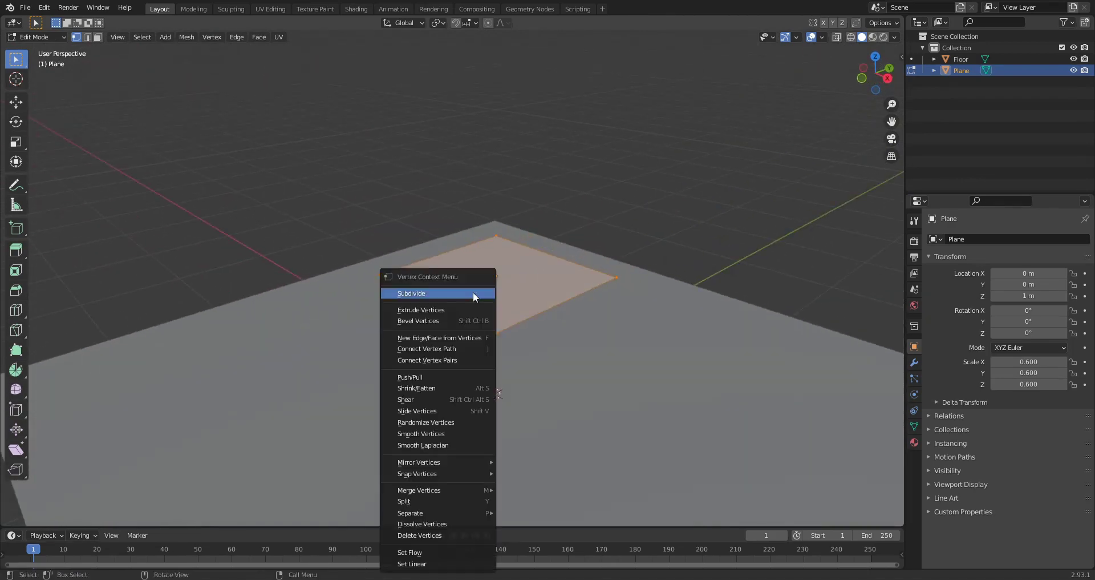
left_click(473, 293)
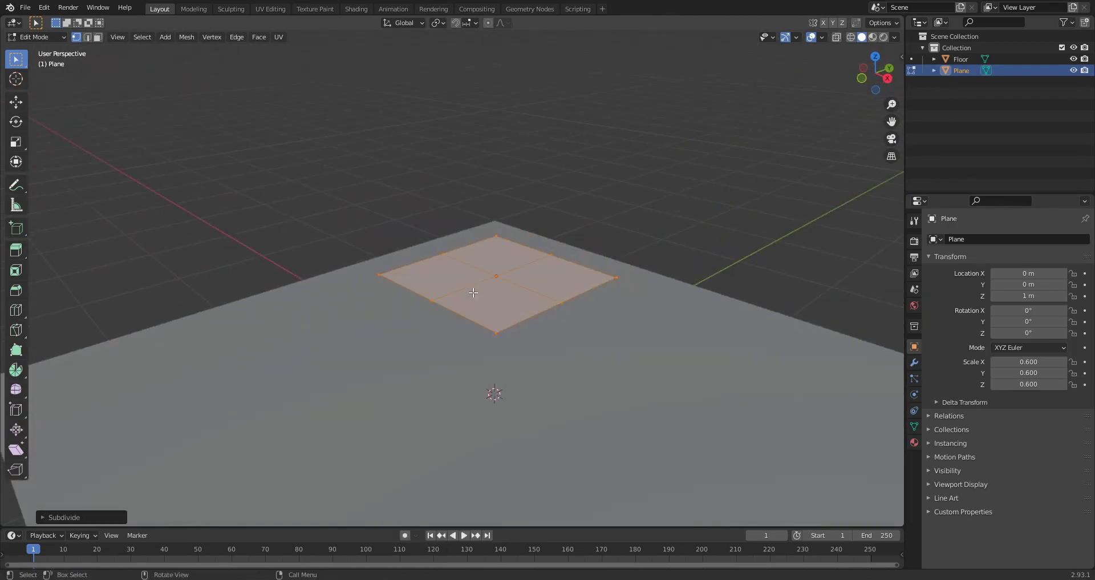
left_click(53, 517)
left_click(122, 439)
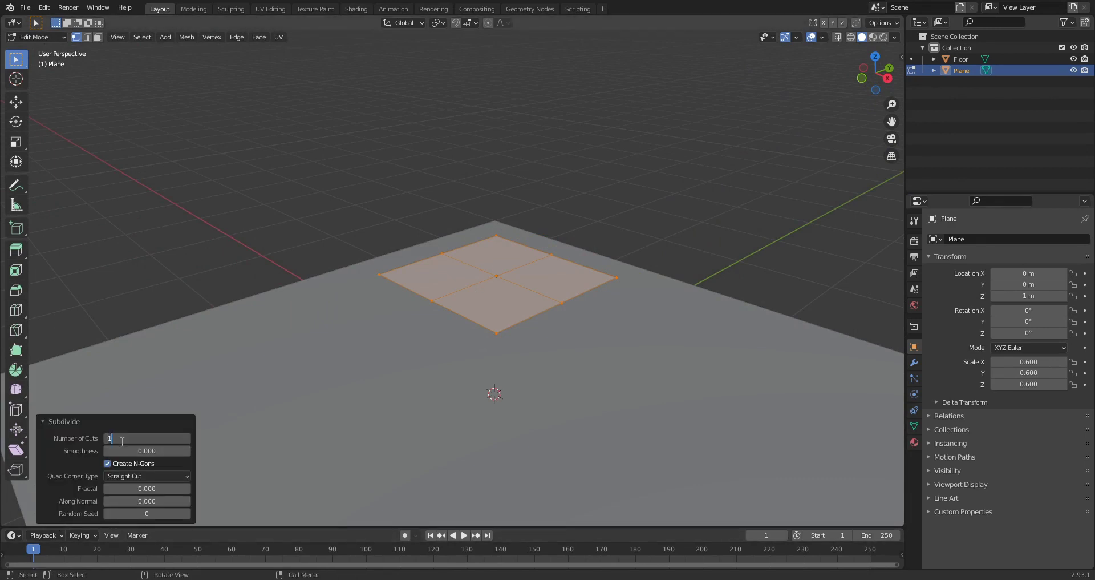
type("10")
key("Return")
Step: Extrude the whole subdivided plane upward along its normal by about 0.019 m
middle_click_drag(565, 276, 538, 349)
key("e")
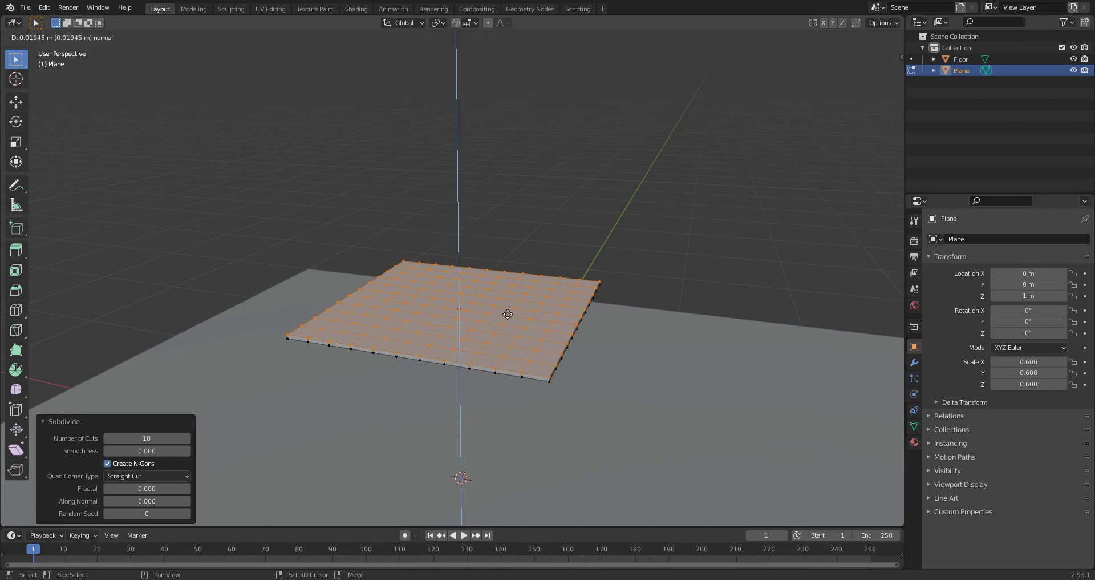
left_click(508, 314)
mouse_move(556, 325)
middle_mouse_down()
mouse_move(550, 313)
mouse_move(556, 319)
middle_mouse_up()
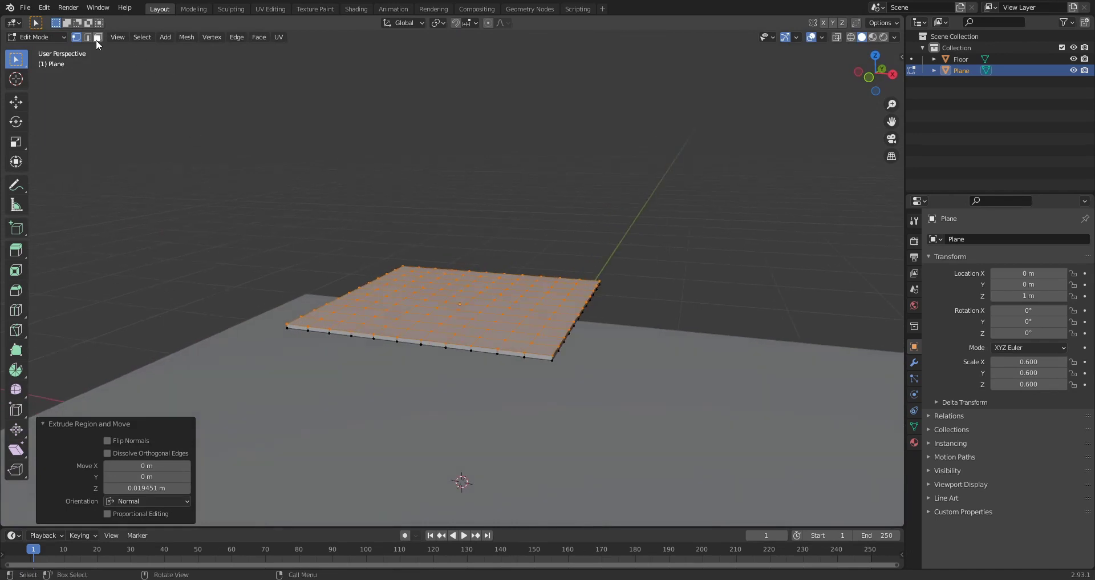
Step: Select the loop of thin side faces around the extruded plane in face mode and enable Auto Merge Vertices
middle_click_drag(434, 337, 501, 357)
left_click(485, 324, "alt")
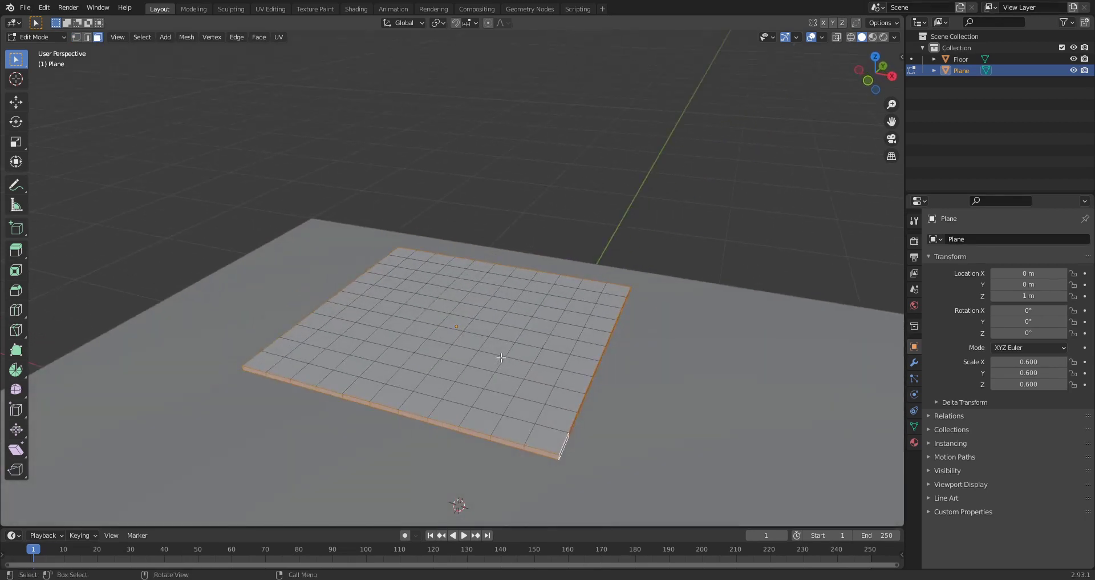
left_click(856, 22)
middle_click_drag(621, 264, 607, 264)
Step: Scale the side-face loop along Z three times, first by about 0.084 and last by 0.838, to close the edges together
key("s")
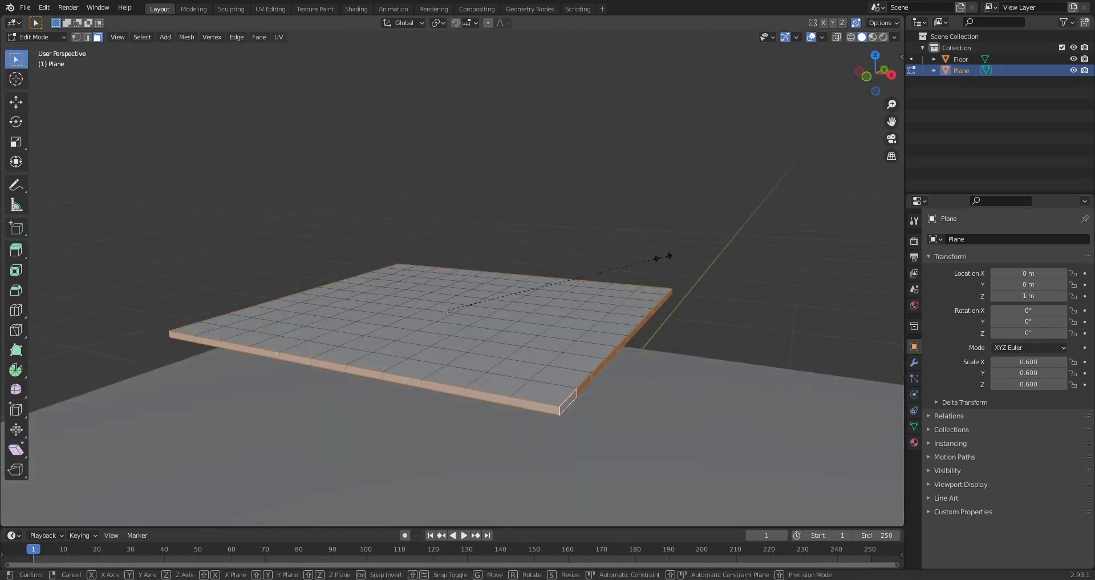
key("z")
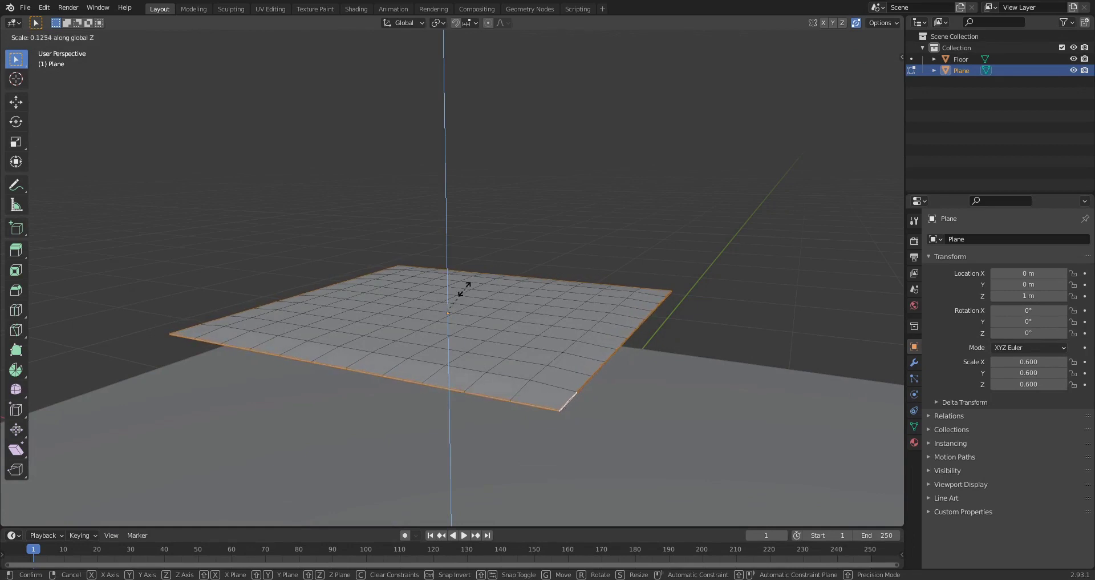
left_click(456, 293)
key("s")
key("z")
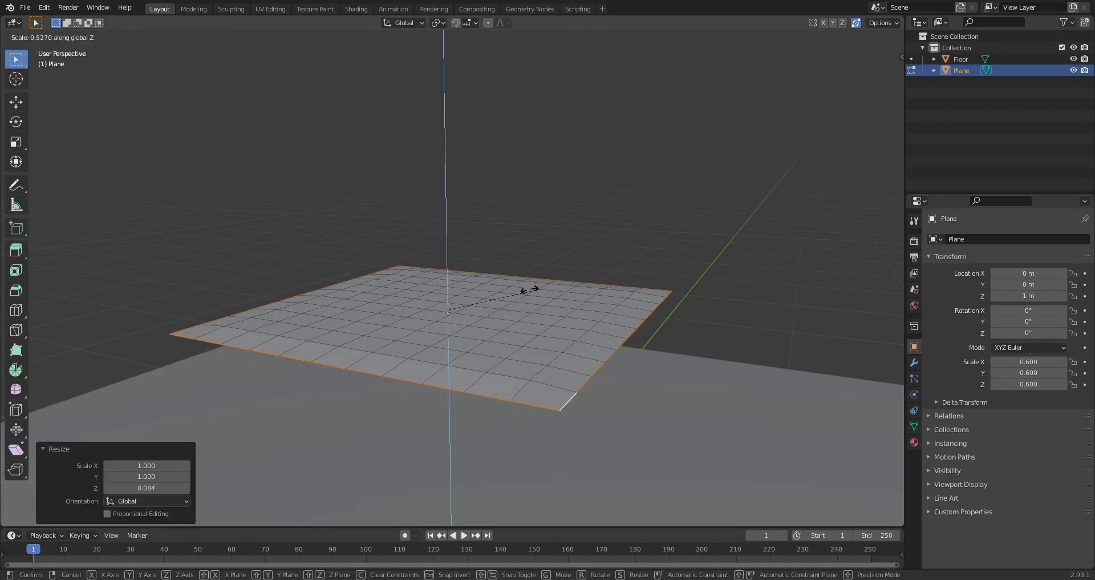
left_click(479, 305)
key("s")
key("z")
left_click(594, 324)
mouse_move(593, 323)
middle_mouse_down()
mouse_move(576, 290)
mouse_move(577, 313)
mouse_move(595, 319)
middle_mouse_up()
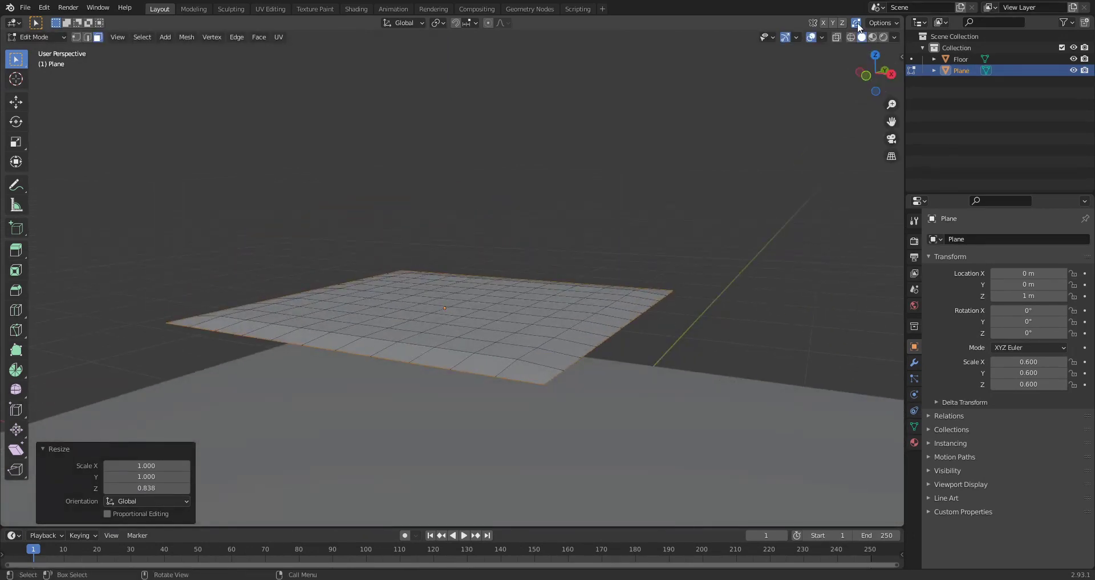
Step: Return to Object Mode and apply smooth shading to the small plane
key("Tab")
middle_click_drag(684, 167, 637, 286)
right_click(515, 287)
left_click(515, 288)
middle_click_drag(515, 289, 567, 311)
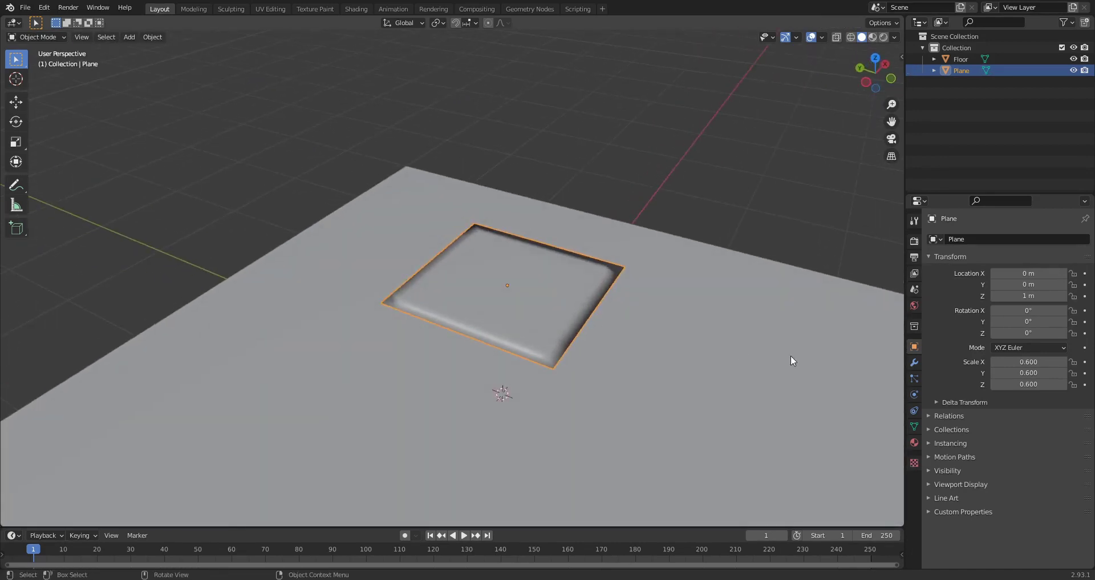
Step: Add a Subdivision Surface modifier to the small plane and set its viewport levels to 2
left_click(914, 362)
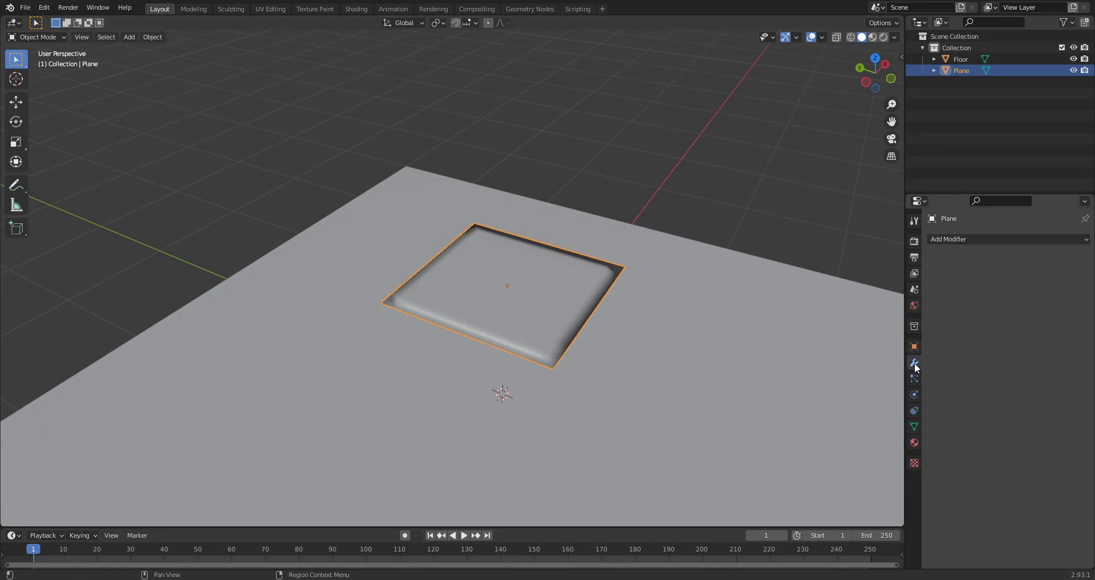
left_click(950, 239)
left_click(852, 446)
middle_click_drag(782, 416, 667, 409)
scroll(669, 420, "up", 3)
scroll(656, 400, "down", 3)
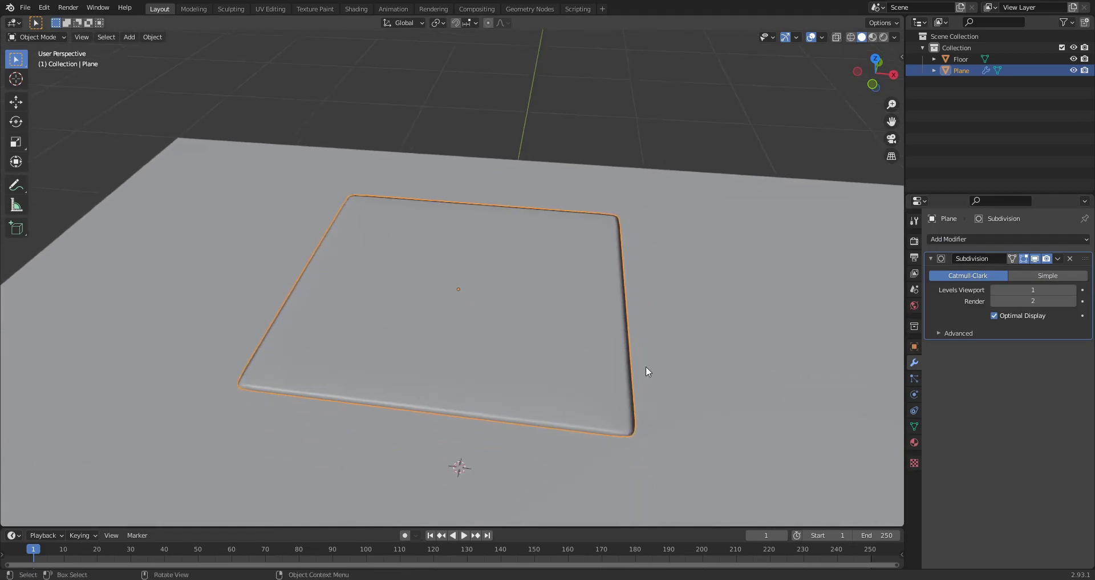
left_click(1073, 290)
scroll(650, 337, "down", 3)
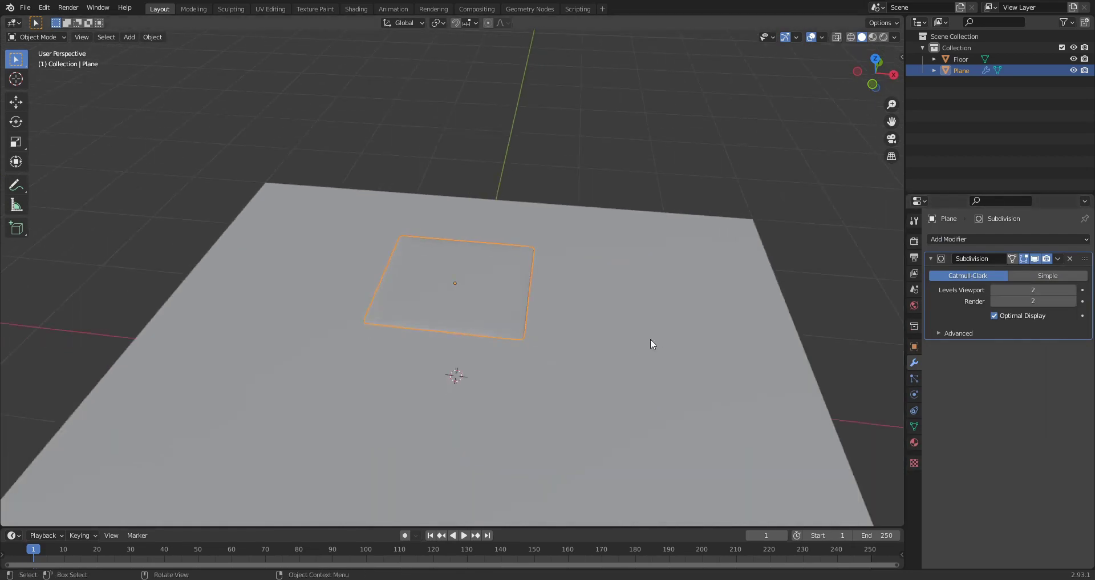
middle_click_drag(650, 338, 620, 333)
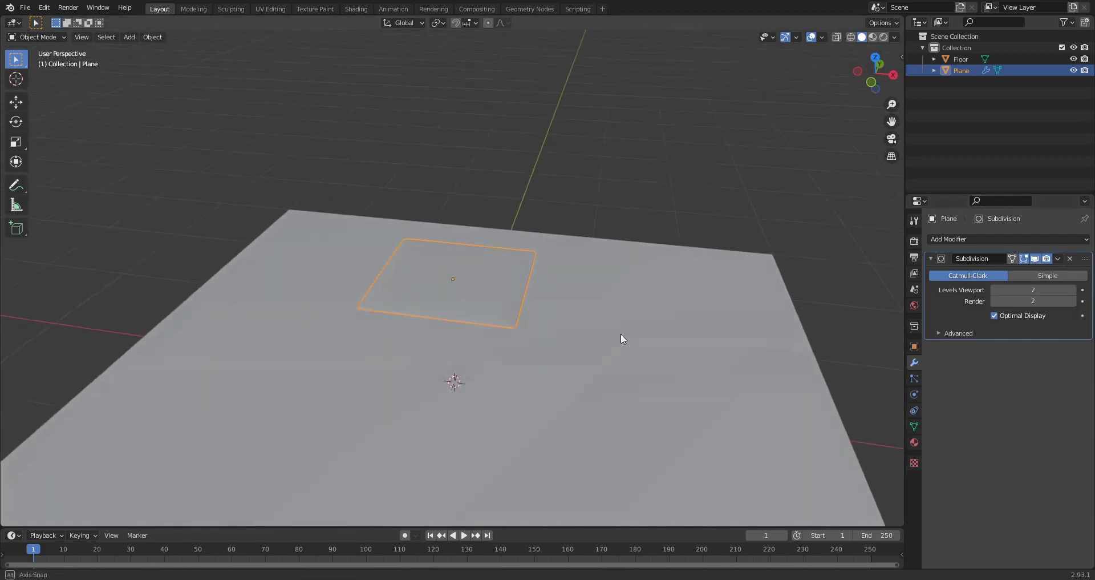
Step: Enable Cloth physics on the small plane
left_click(944, 242)
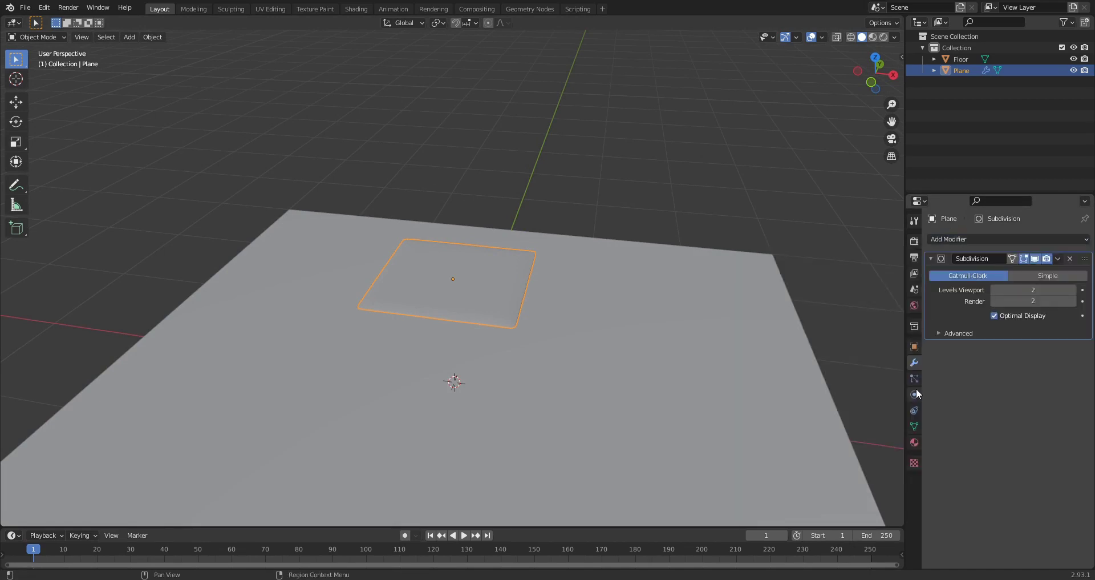
left_click(914, 394)
left_click(967, 265)
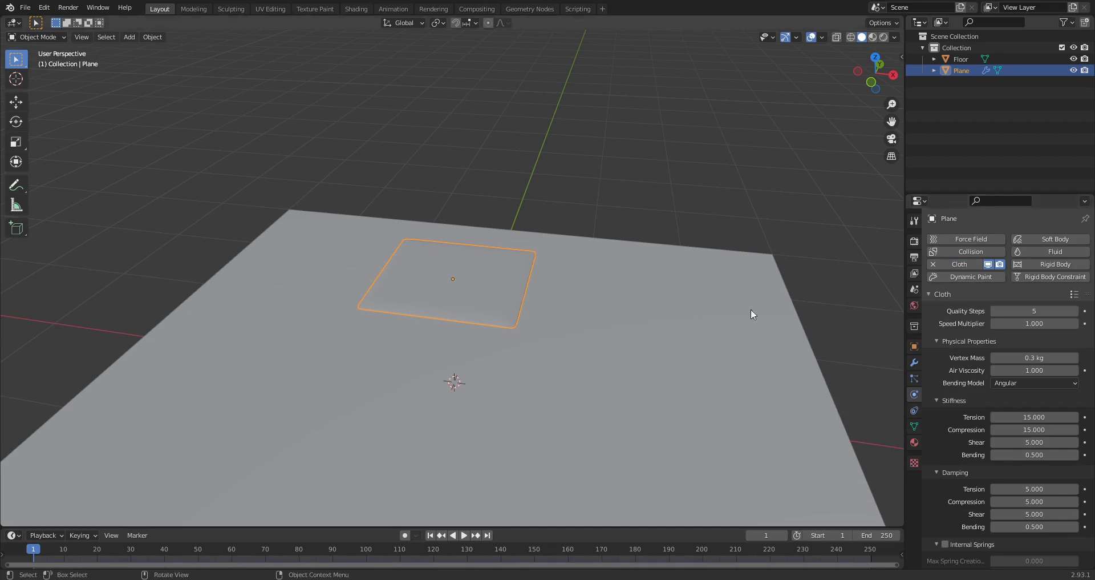
middle_click_drag(506, 344, 773, 372, "shift")
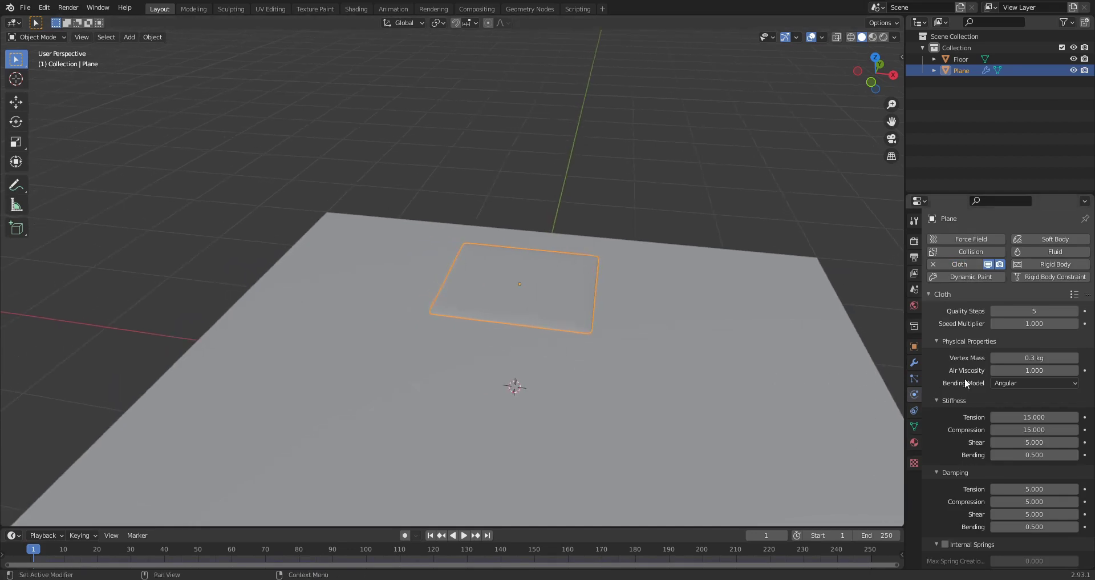
Step: Enable Pressure in the small plane's cloth settings
scroll(964, 377, "down", 6)
scroll(964, 377, "down", 4)
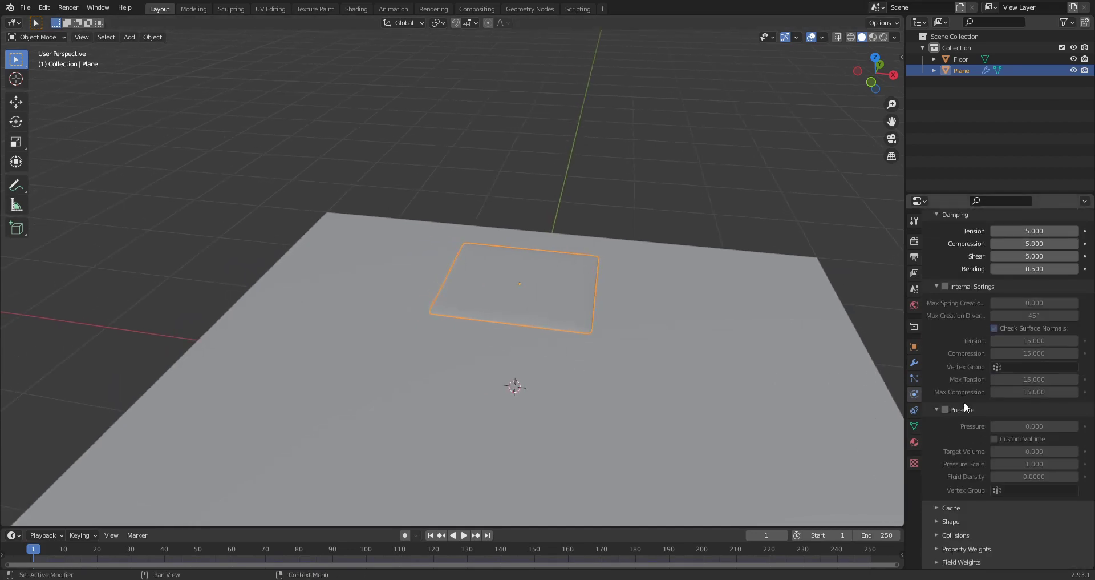
middle_click_drag(765, 419, 728, 405)
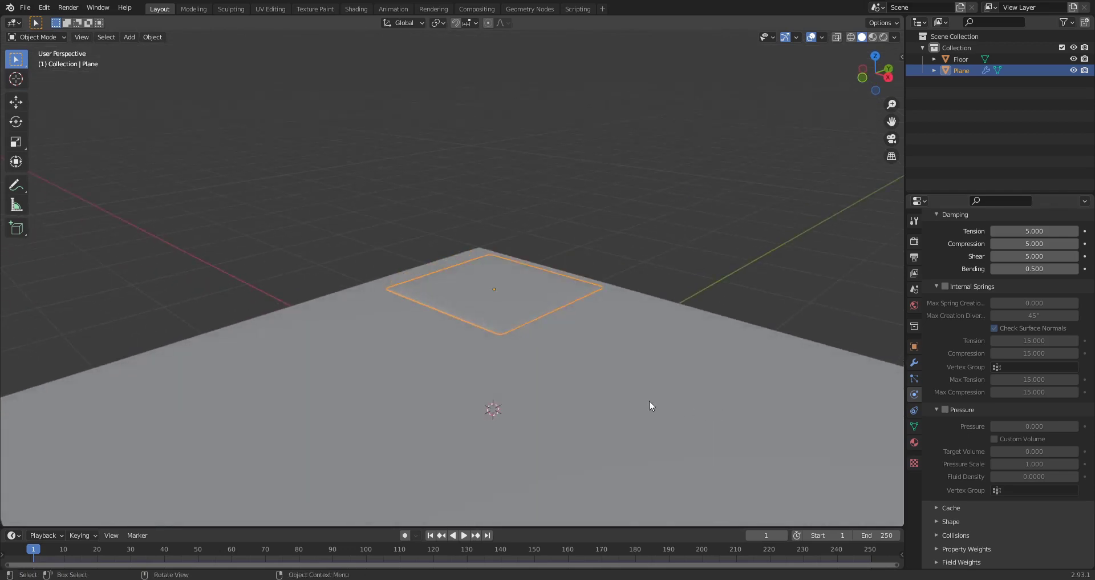
scroll(564, 395, "up", 2)
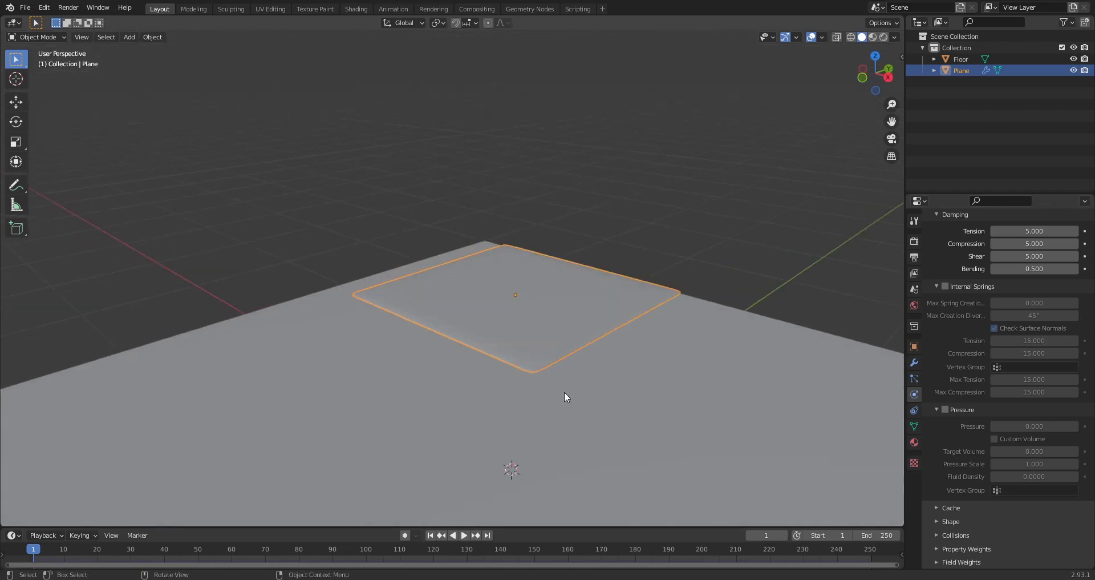
left_click(945, 409)
Step: Play the cloth simulation to see how the small plane falls relative to the floor, and stop it at frame 40
key("space")
middle_click_drag(685, 374, 632, 381)
scroll(643, 382, "down", 5)
key("space")
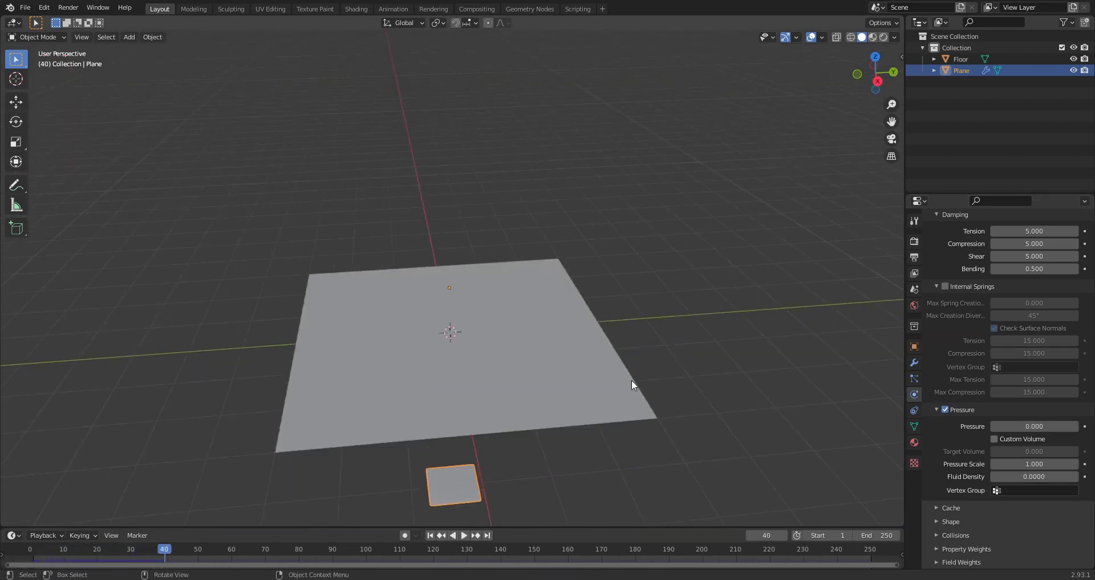
Step: Return to the first frame and enable Collision physics on the floor
left_click(432, 534)
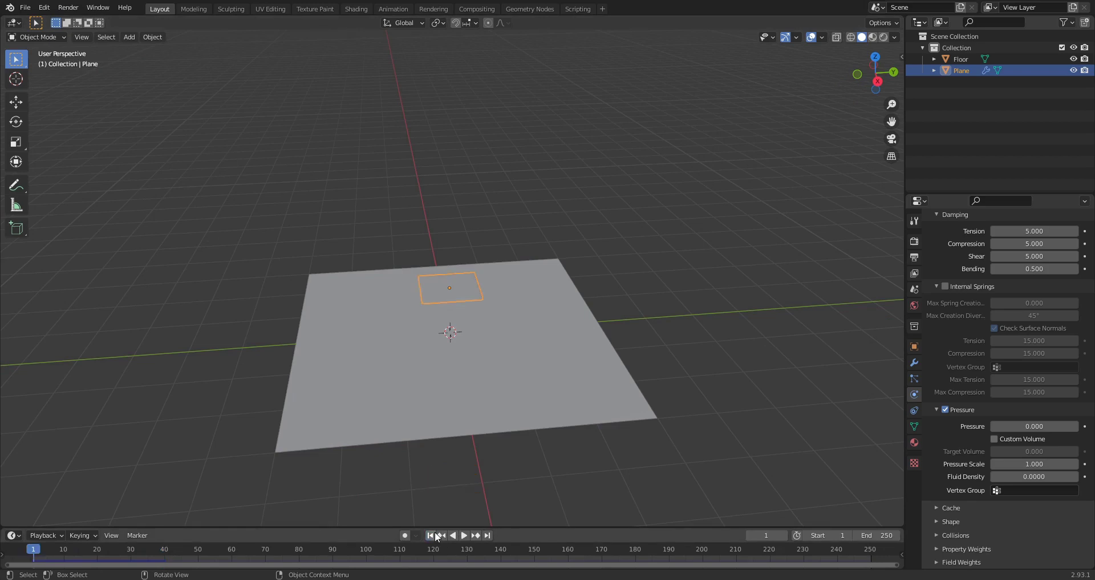
left_click(490, 424)
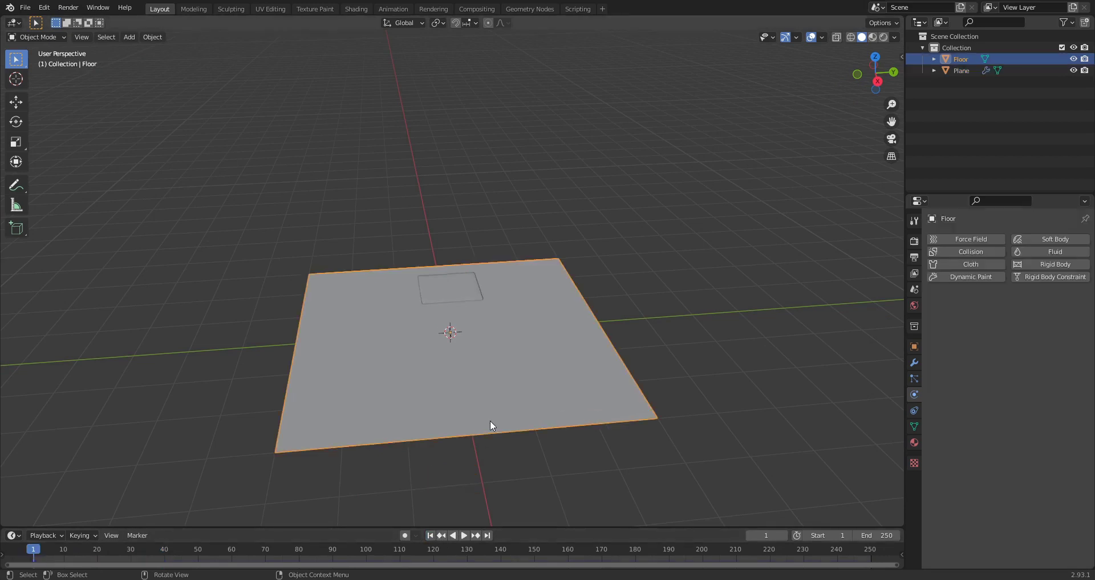
left_click(950, 254)
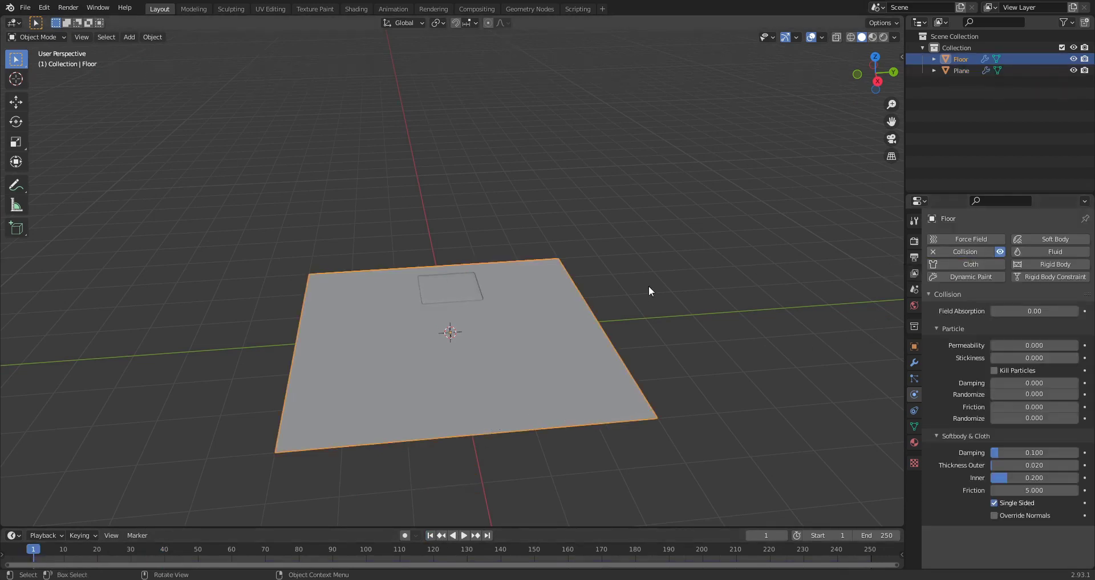
Step: Select the small plane and set its cloth pressure to 20
left_click(471, 286)
middle_click_drag(468, 340, 529, 329, "shift")
scroll(530, 328, "up", 3)
scroll(576, 351, "up", 3)
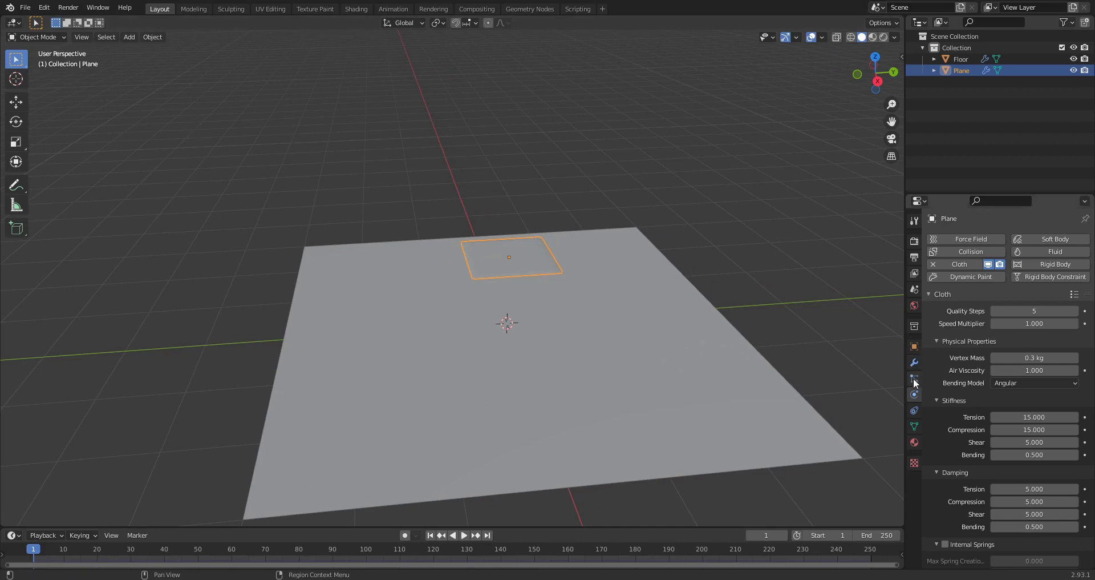
scroll(951, 391, "down", 10)
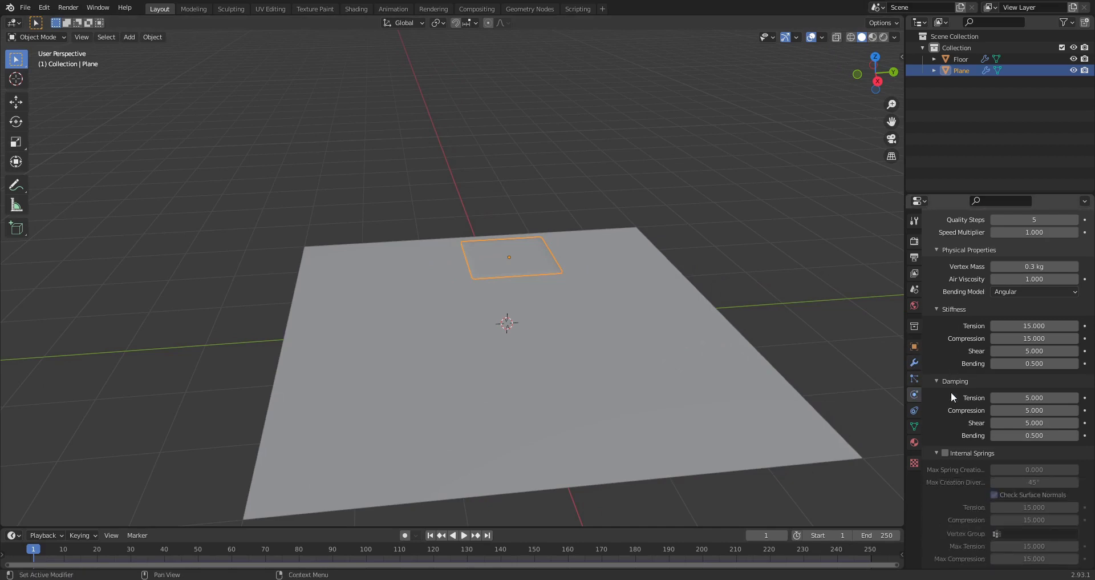
scroll(954, 451, "down", 1)
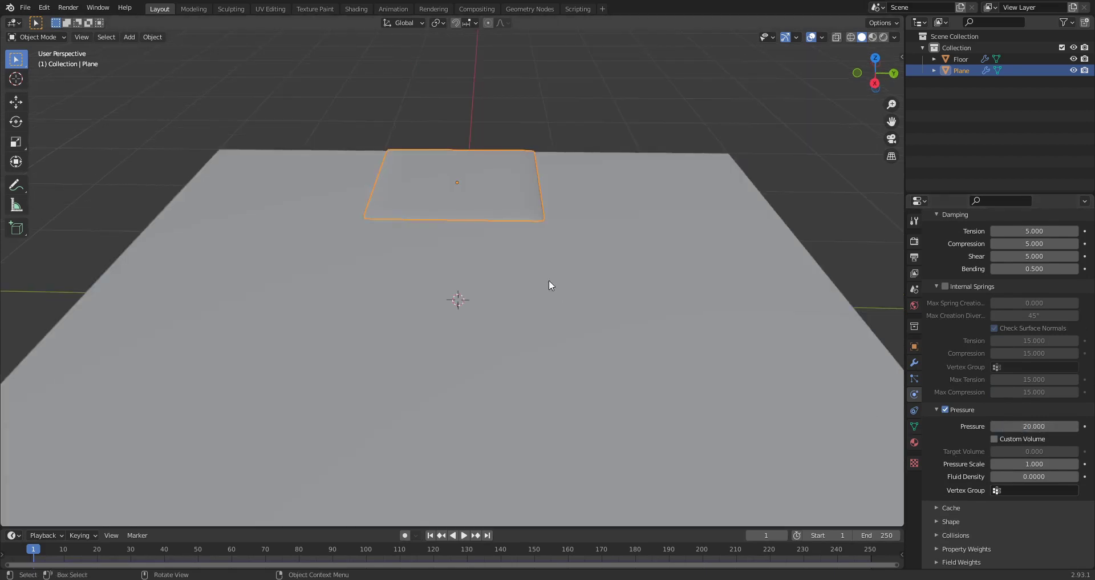
Step: Run the cloth simulation, inspect the inflating pillow from several angles, and stop it at frame 159
key("space")
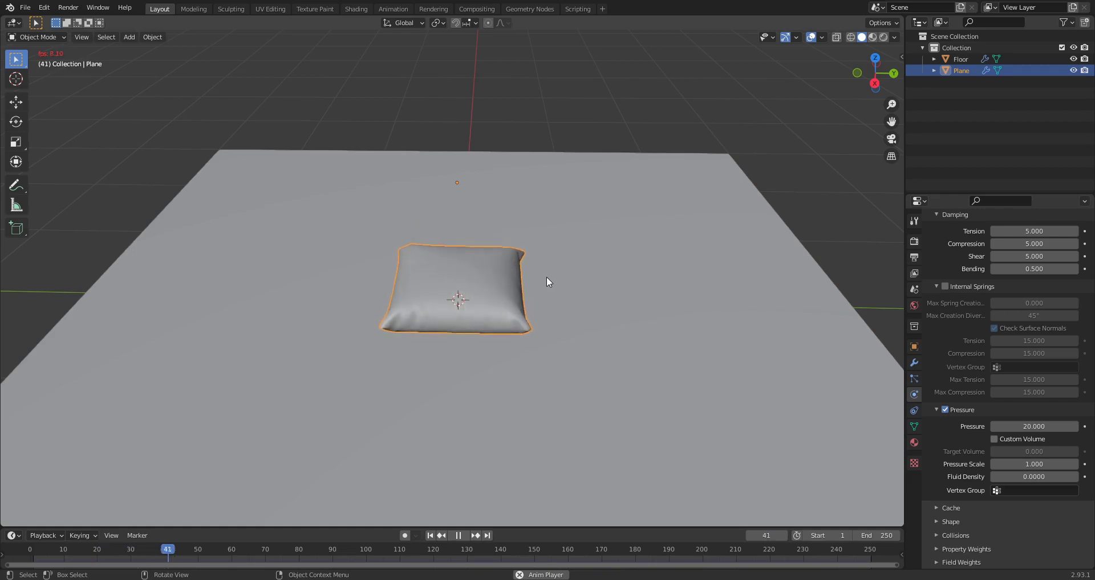
middle_click_drag(551, 298, 639, 289)
scroll(571, 308, "up", 5)
scroll(445, 259, "down", 4)
middle_click_drag(441, 255, 520, 269)
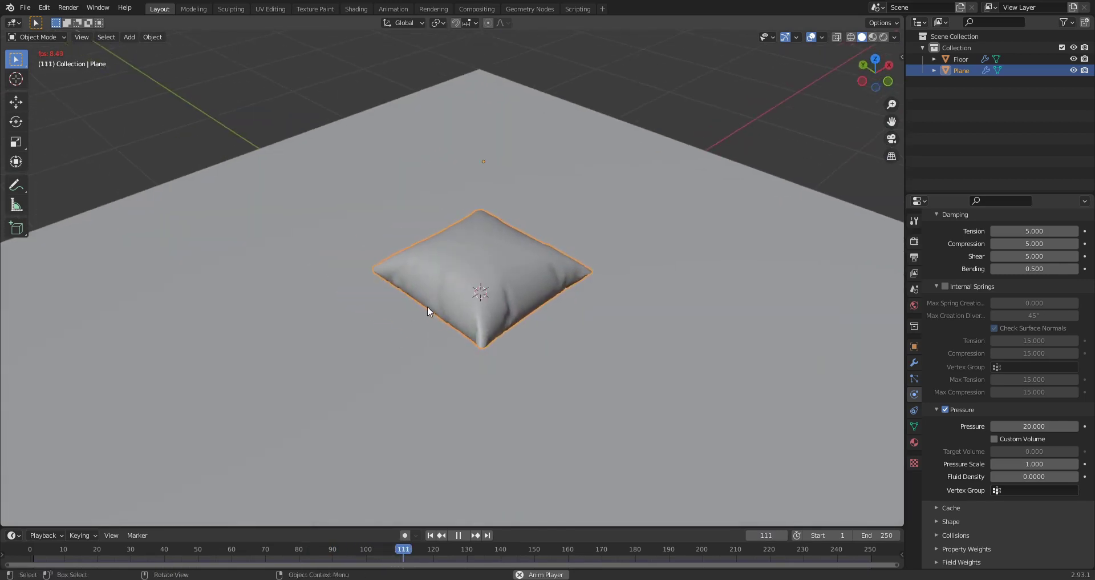
middle_click_drag(460, 318, 496, 303)
middle_click_drag(622, 313, 621, 326)
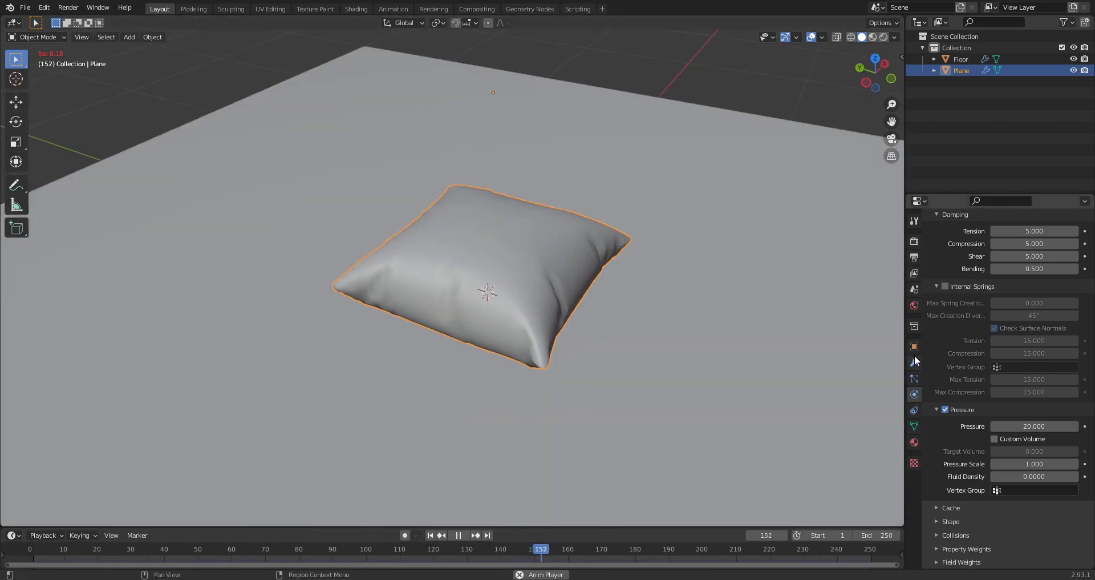
key("space")
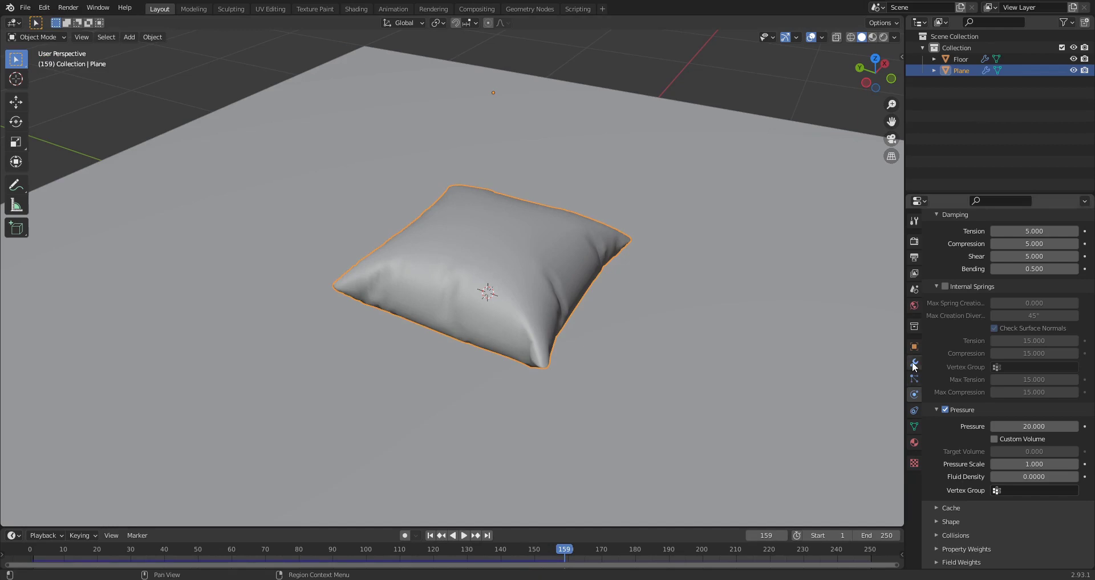
Step: Add a second Subdivision Surface modifier below the pillow's Cloth modifier
left_click(914, 362)
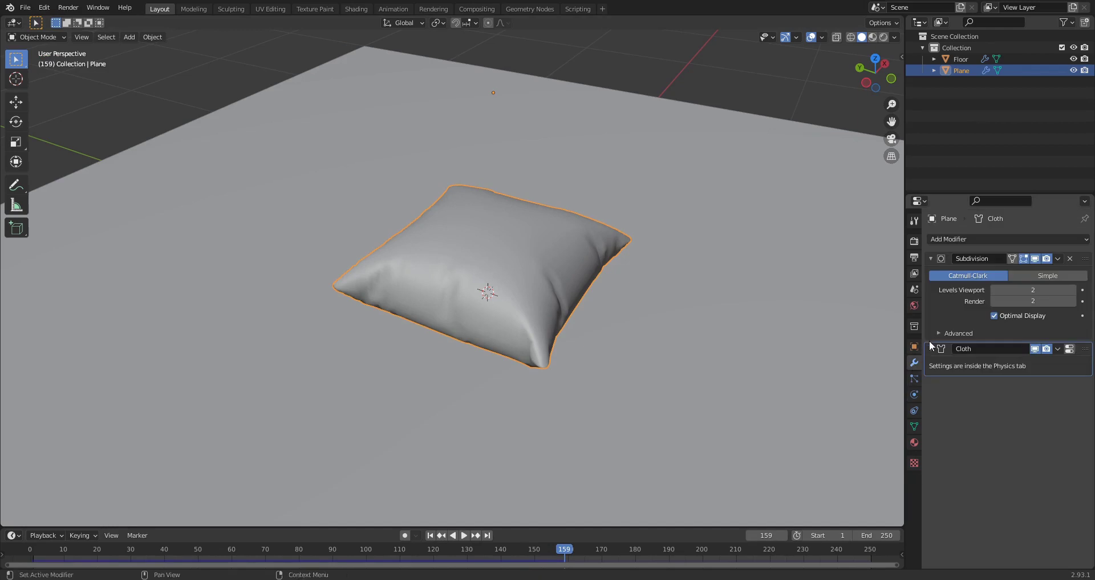
left_click(968, 241)
left_click(877, 446)
middle_click_drag(730, 372, 785, 318)
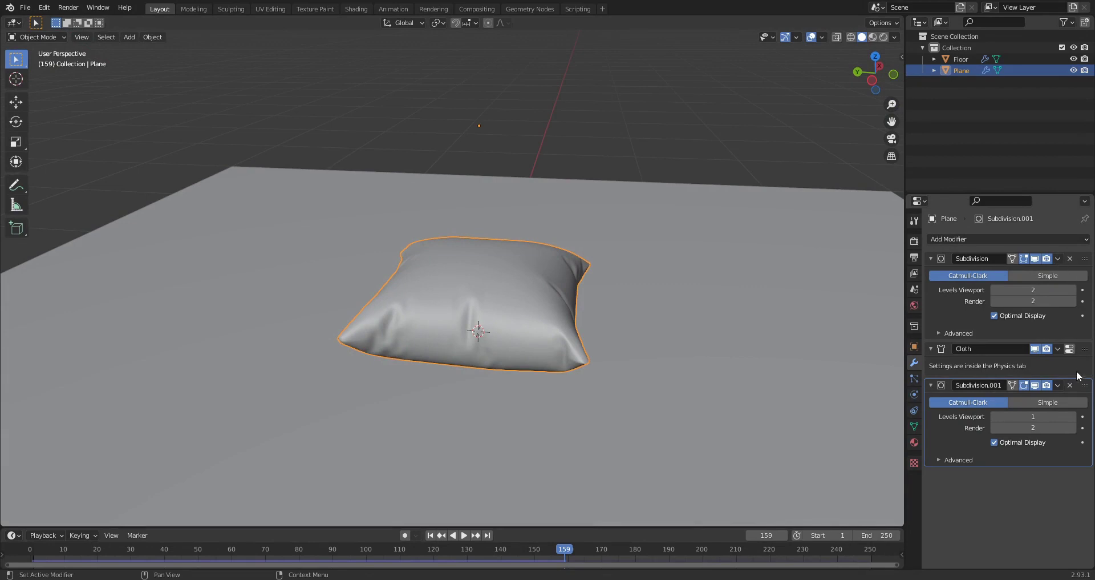
Step: Try applying the Cloth modifier ahead of the first Subdivision modifier, and undo it
left_click(1059, 348)
left_click(1032, 357)
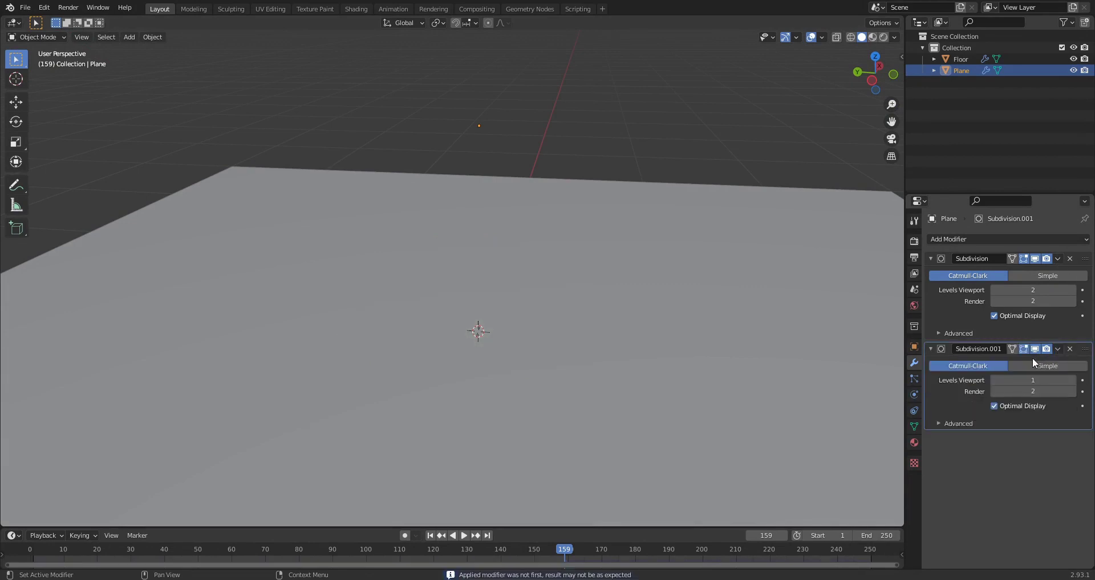
scroll(646, 322, "down", 5)
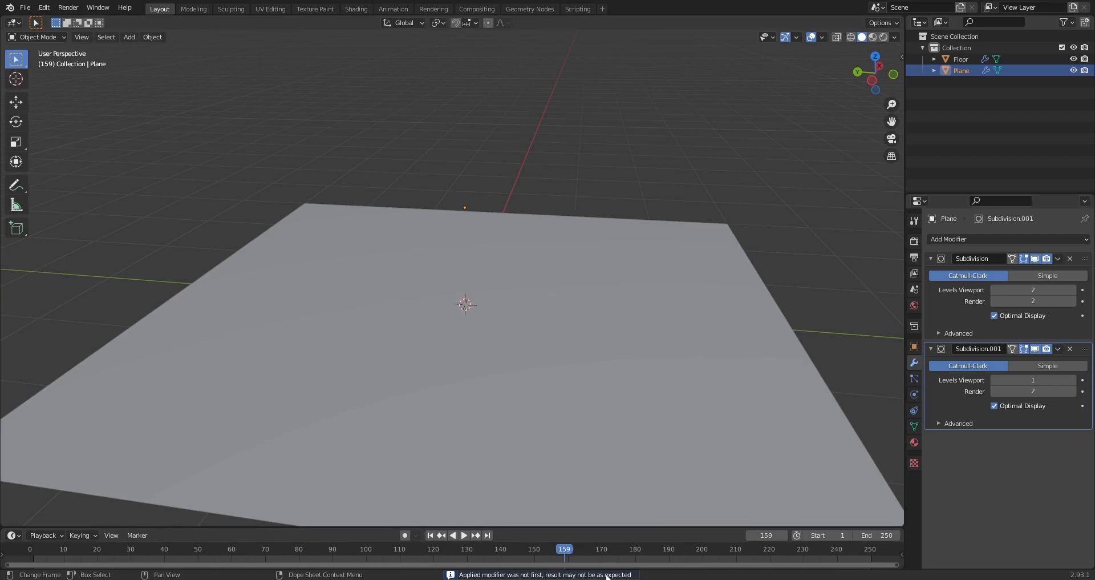
key("ctrl+z")
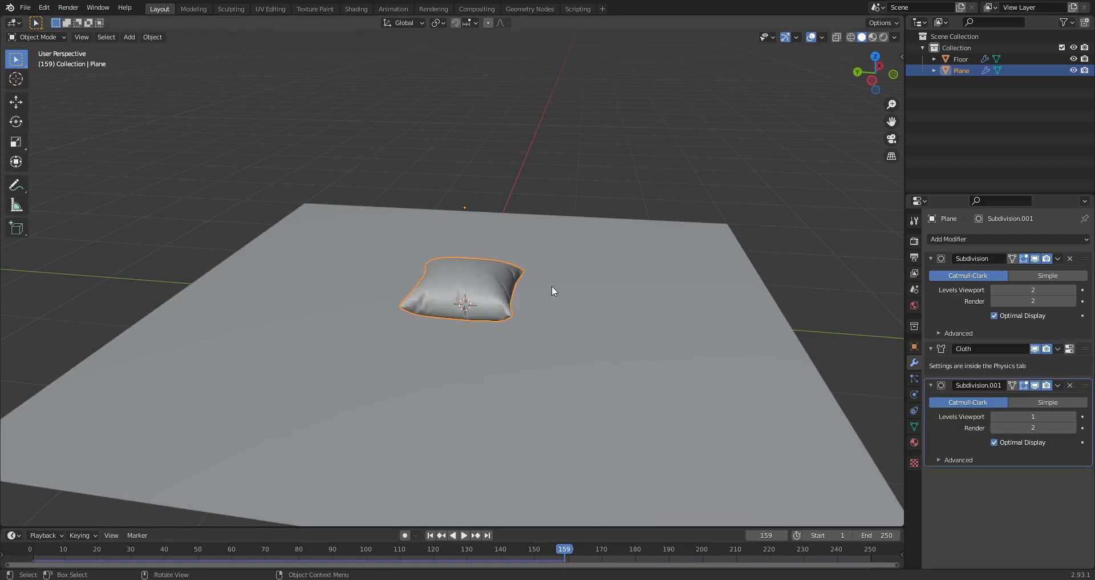
Step: Apply the pillow's first Subdivision modifier followed by its Cloth modifier, and deselect the pillow
scroll(553, 285, "up", 5)
left_click(1057, 258)
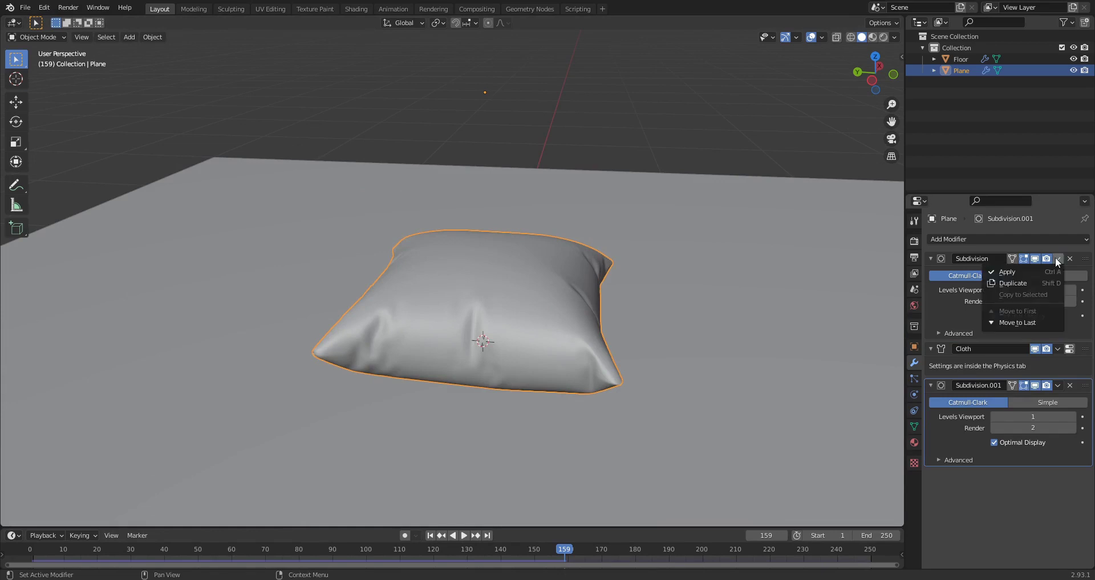
left_click(1052, 267)
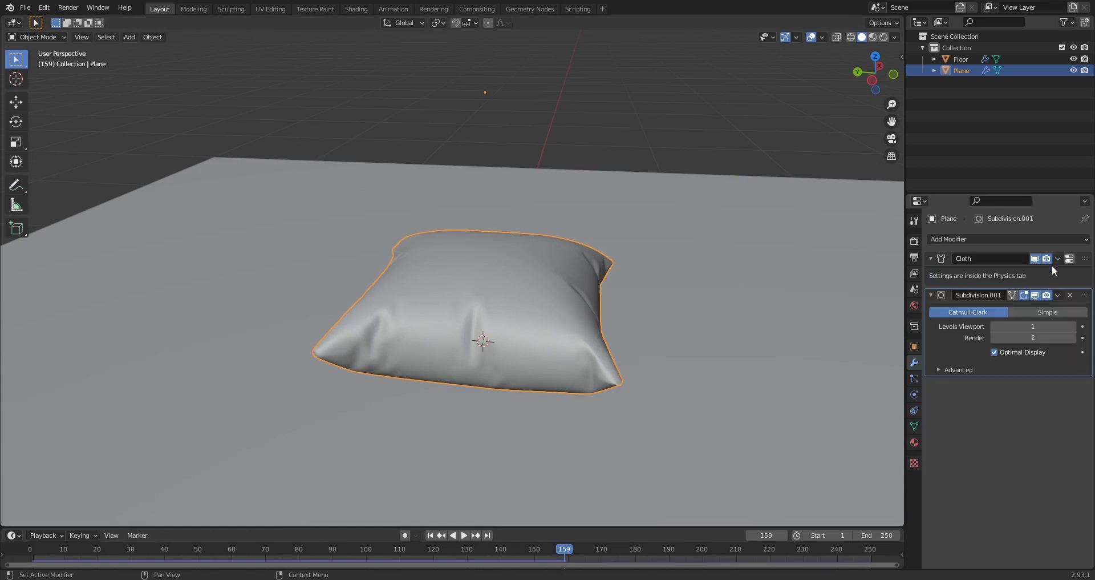
left_click(1058, 258)
left_click(1050, 269)
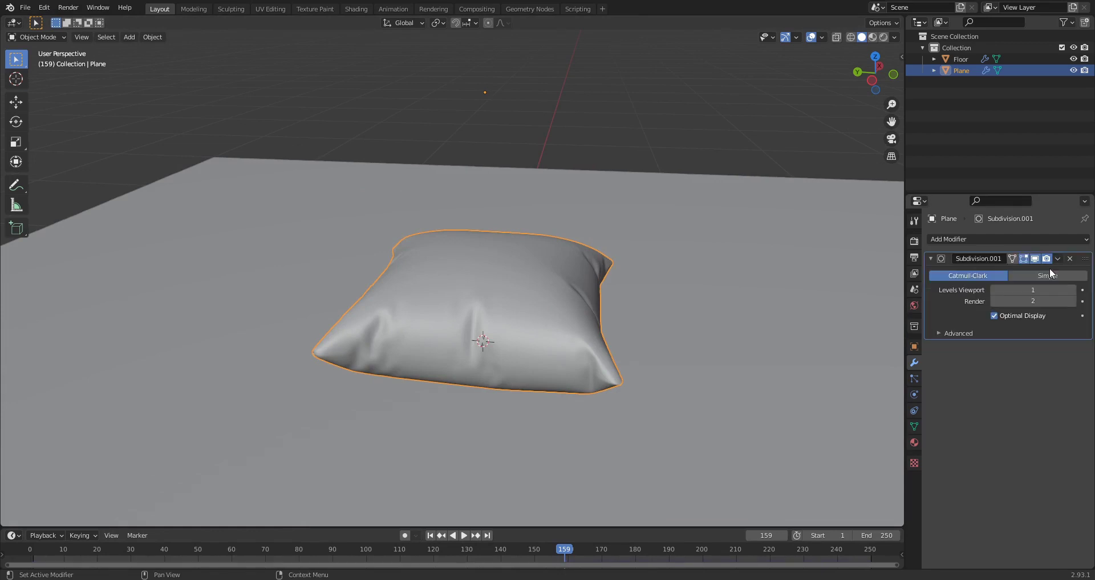
left_click(709, 106)
middle_click_drag(710, 106, 613, 257)
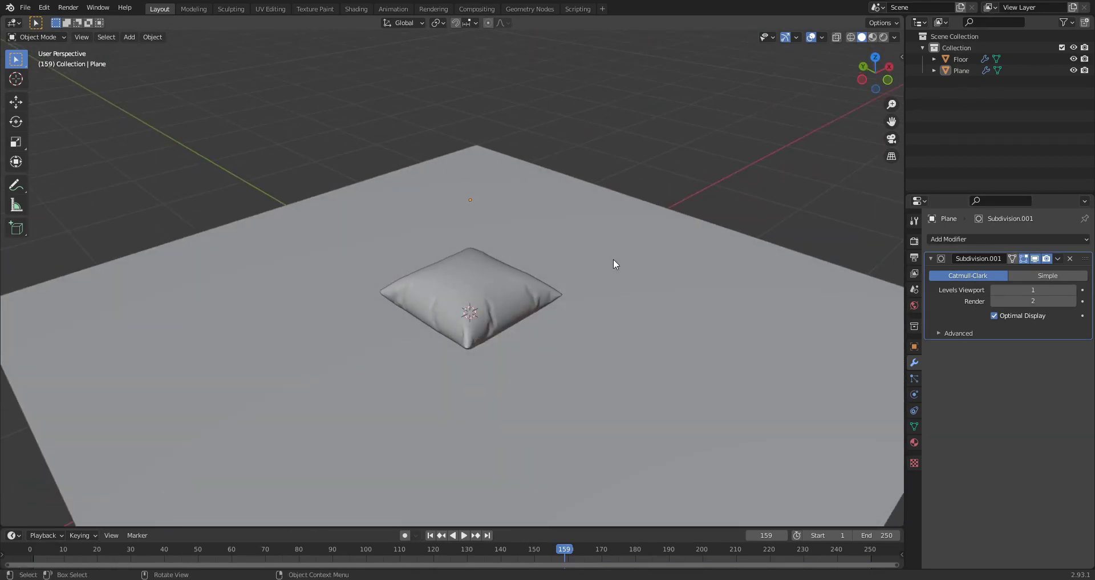